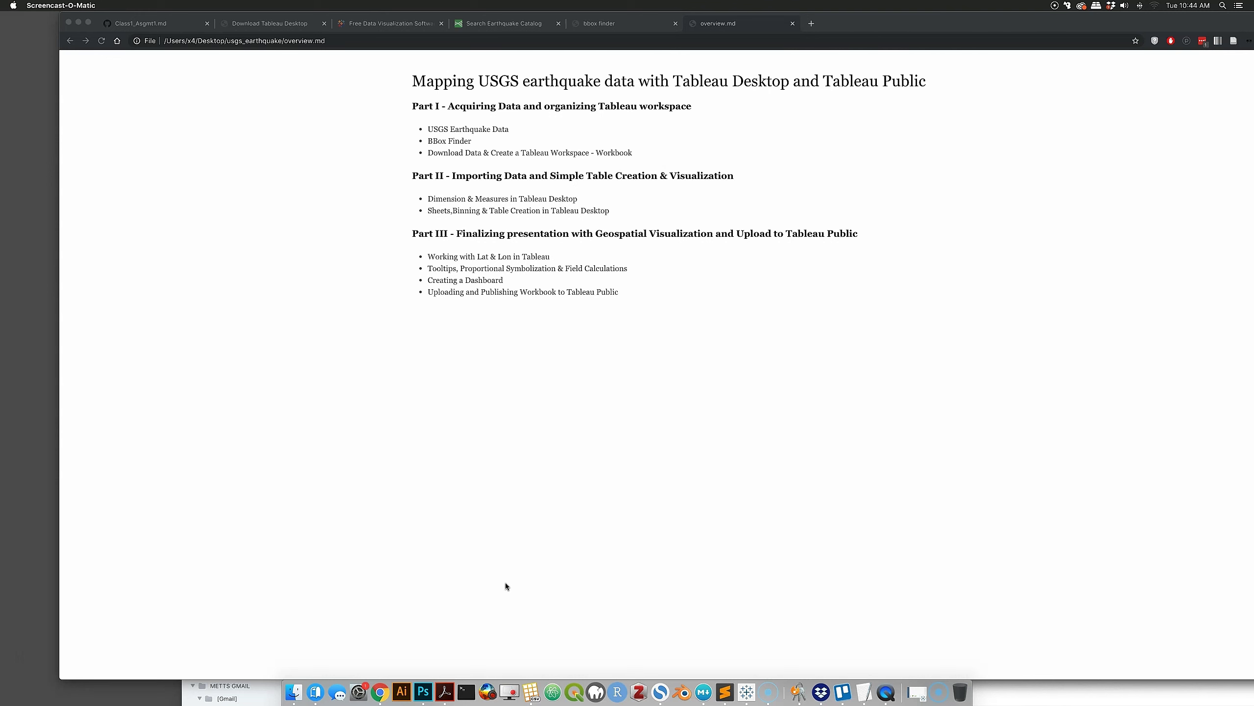
- Look over the open Tableau Desktop download, Tableau Public and USGS Search Earthquake Catalog pages
left_click(277, 23)
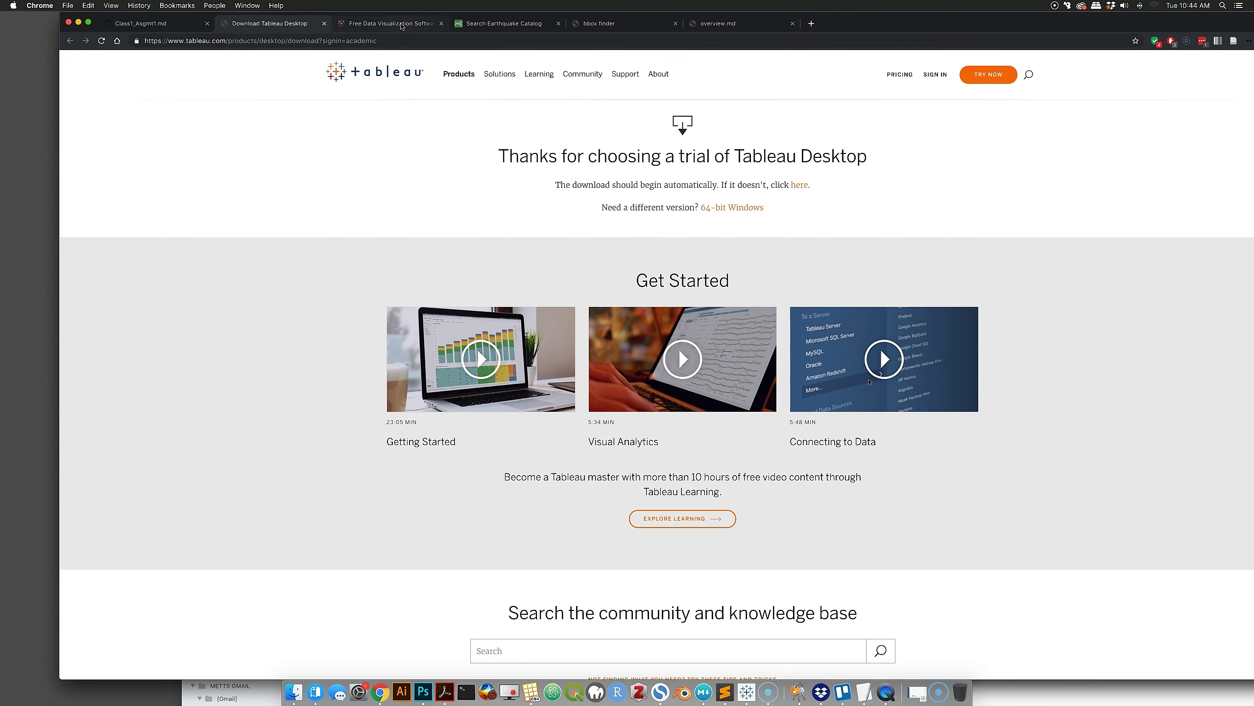
left_click(401, 24)
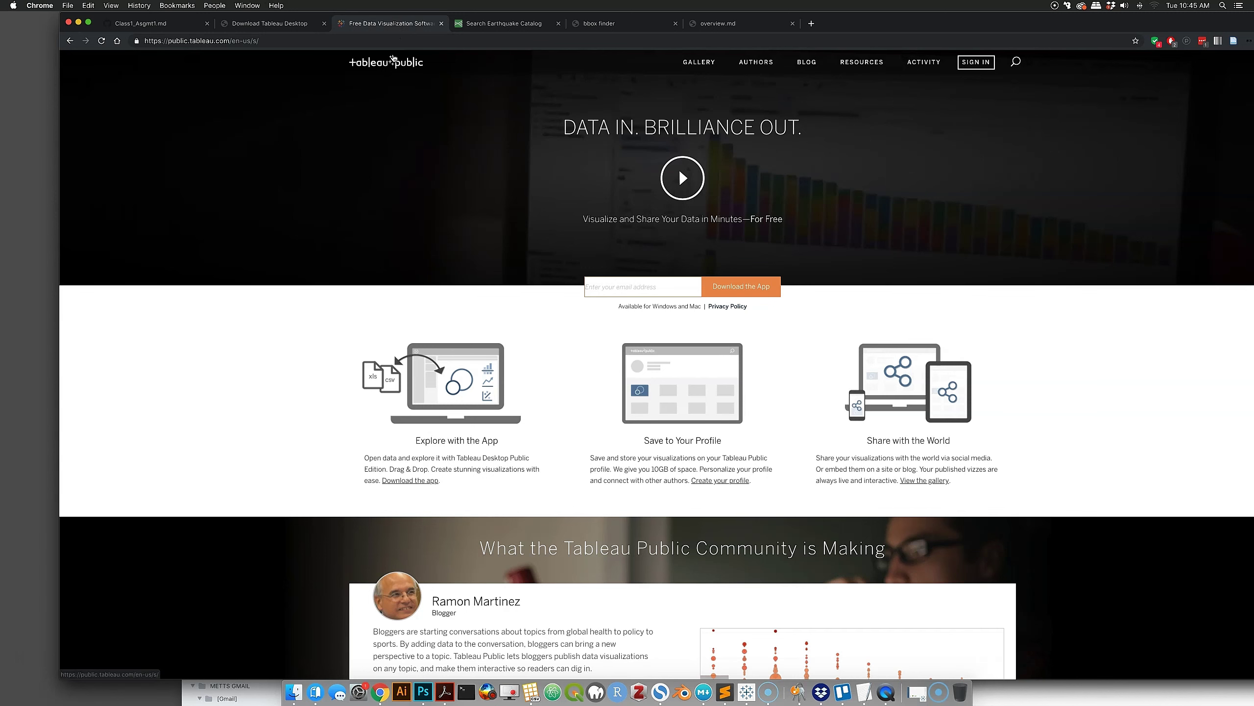
left_click(506, 28)
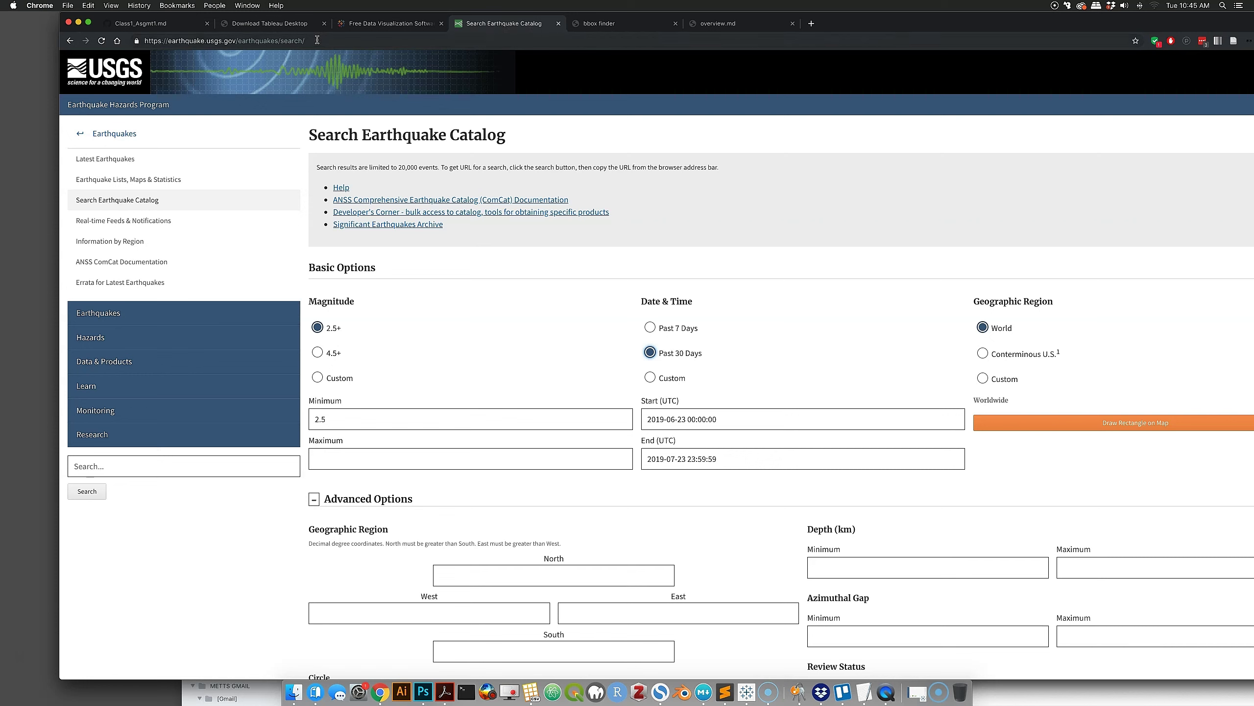
left_click(164, 46)
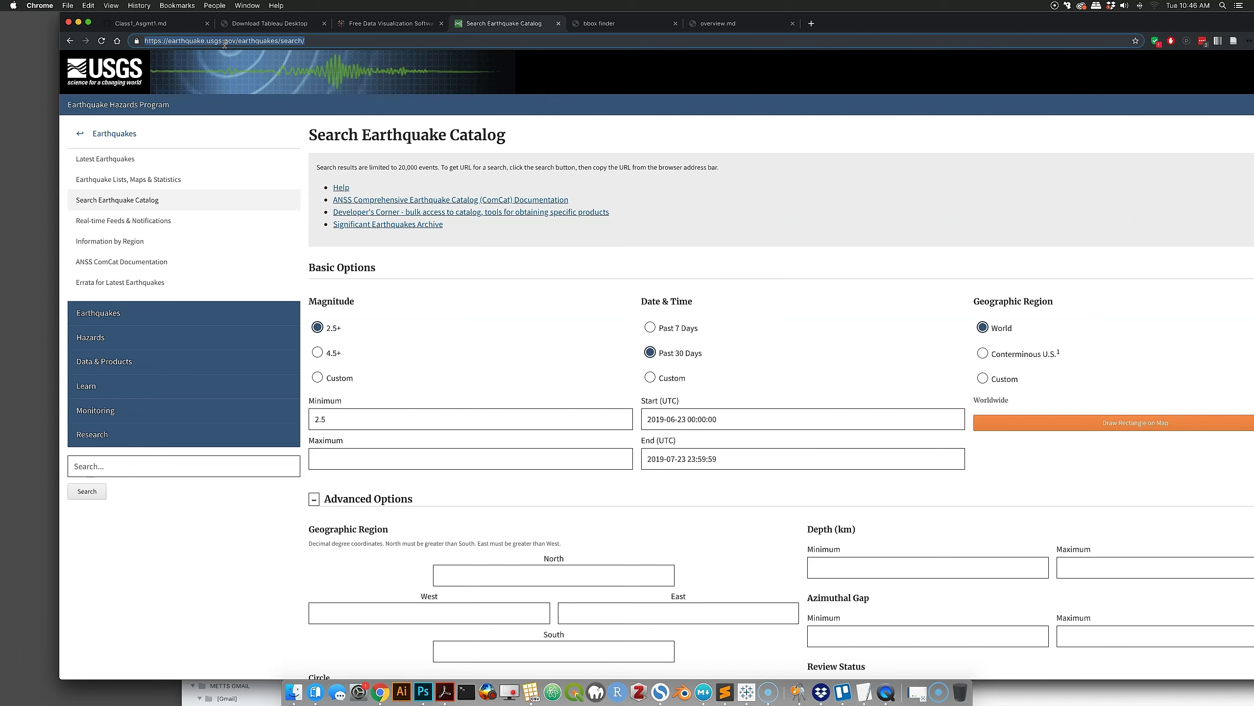
- Go to the bbox finder page, show South America and set the coordinate format to Lat / Lng
left_click(623, 25)
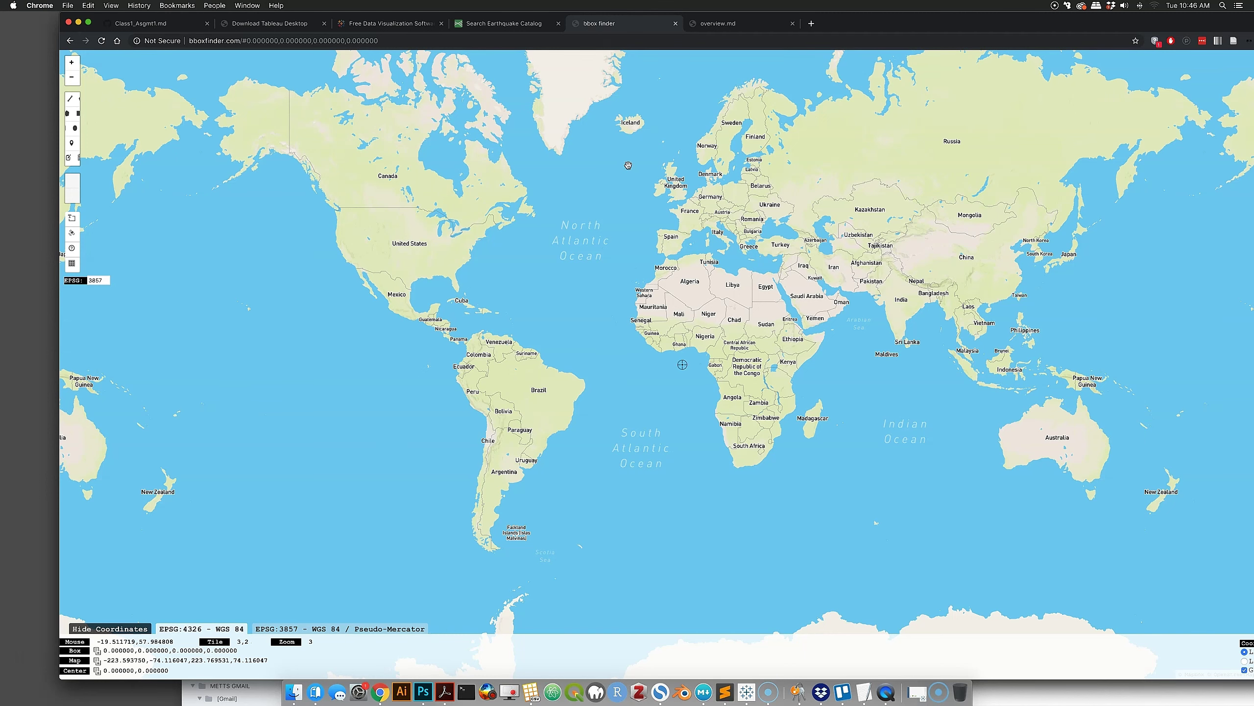
left_click_drag(476, 393, 579, 291)
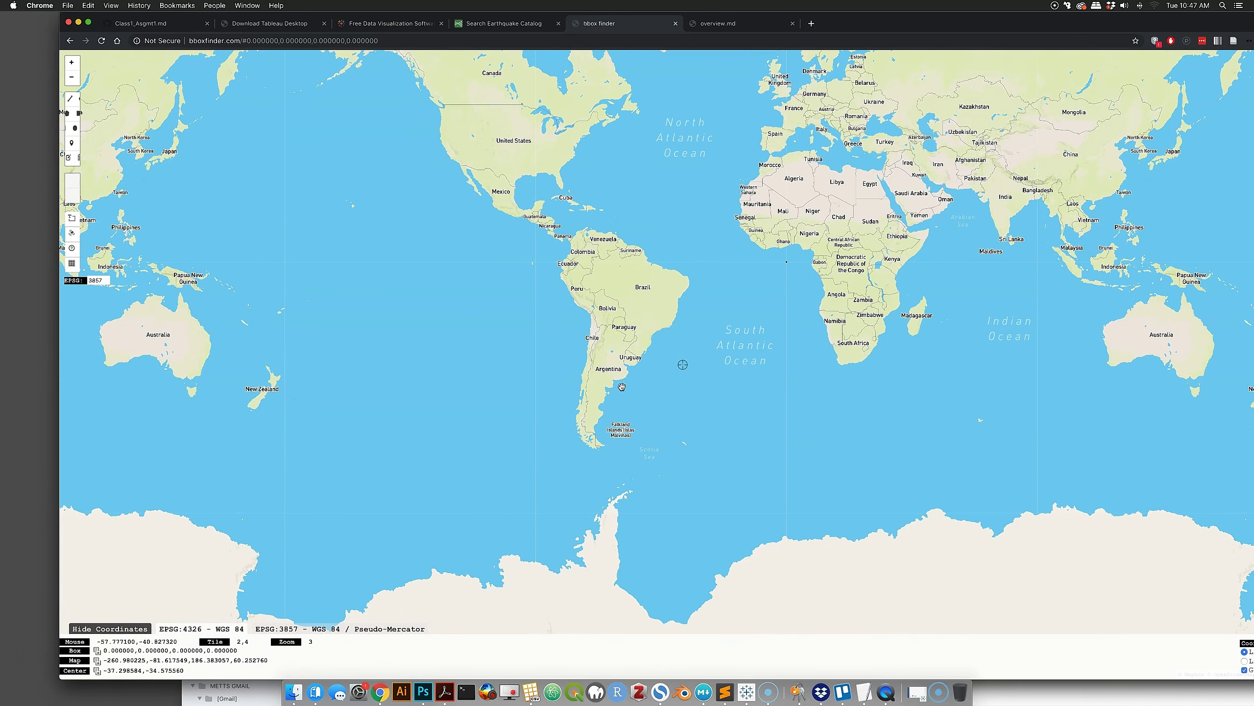
scroll(601, 386, "up", 3)
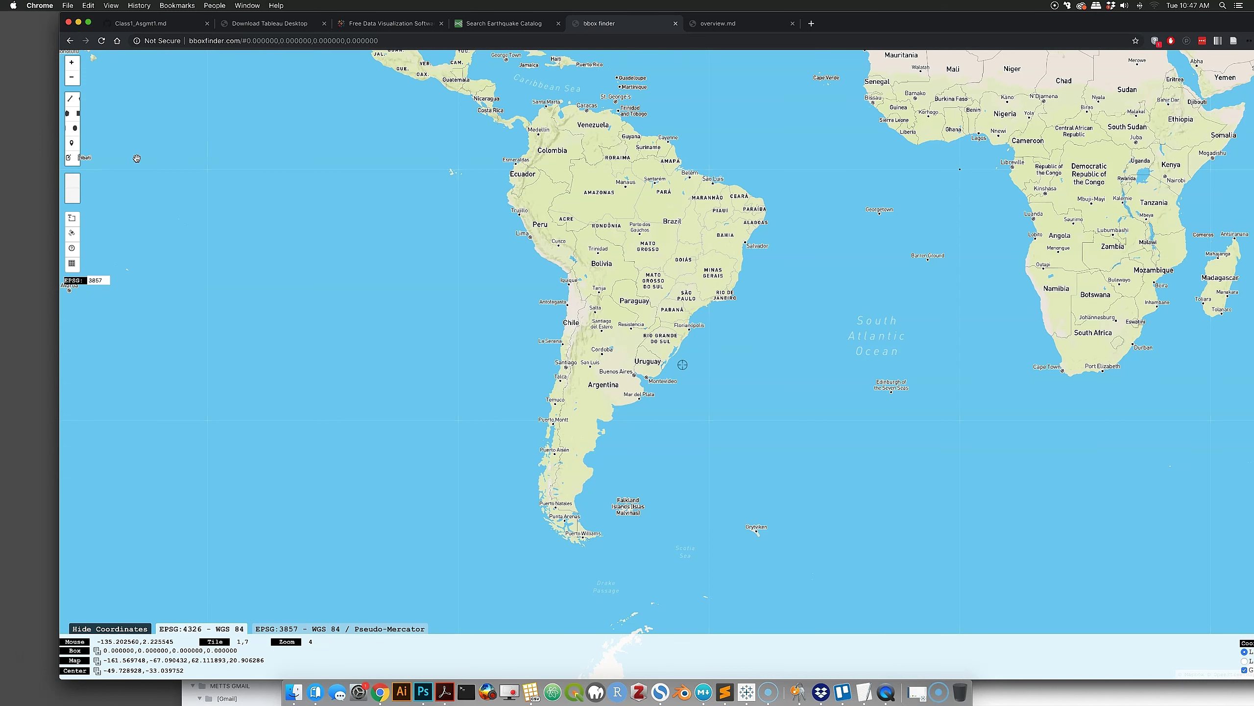
left_click_drag(858, 12, 722, 19)
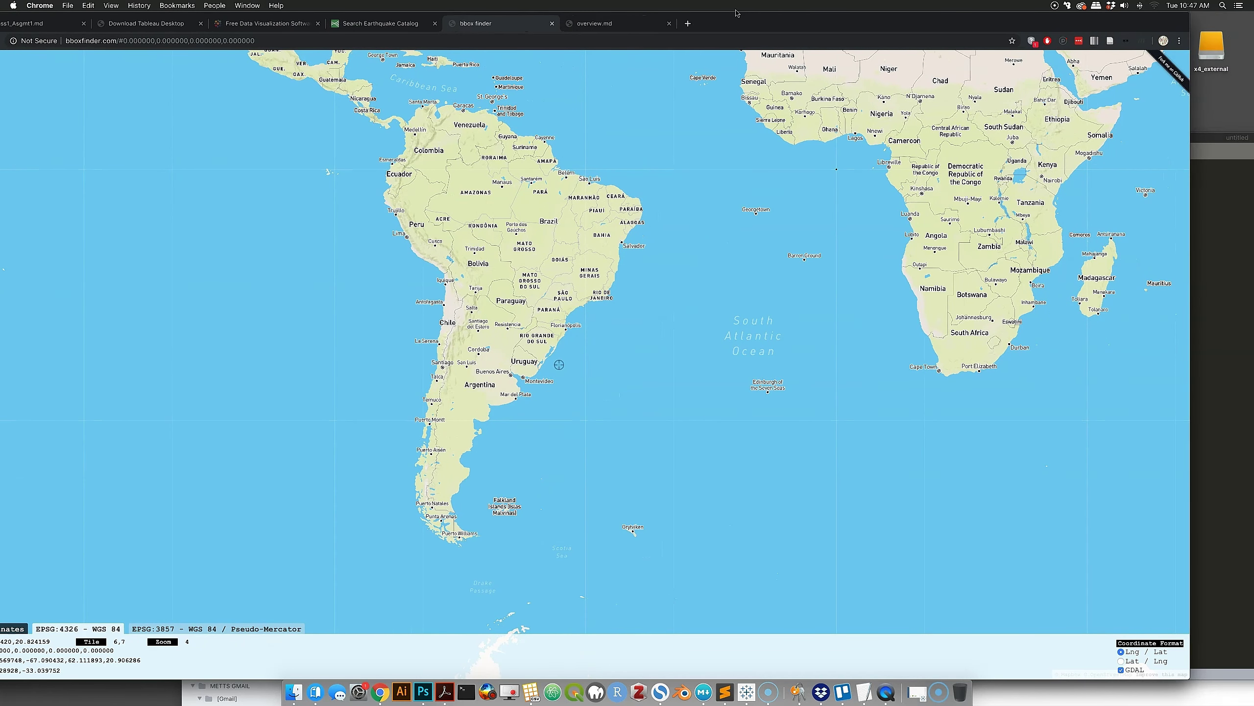
left_click(1127, 656)
left_click(1121, 662)
left_click_drag(732, 20, 843, 9)
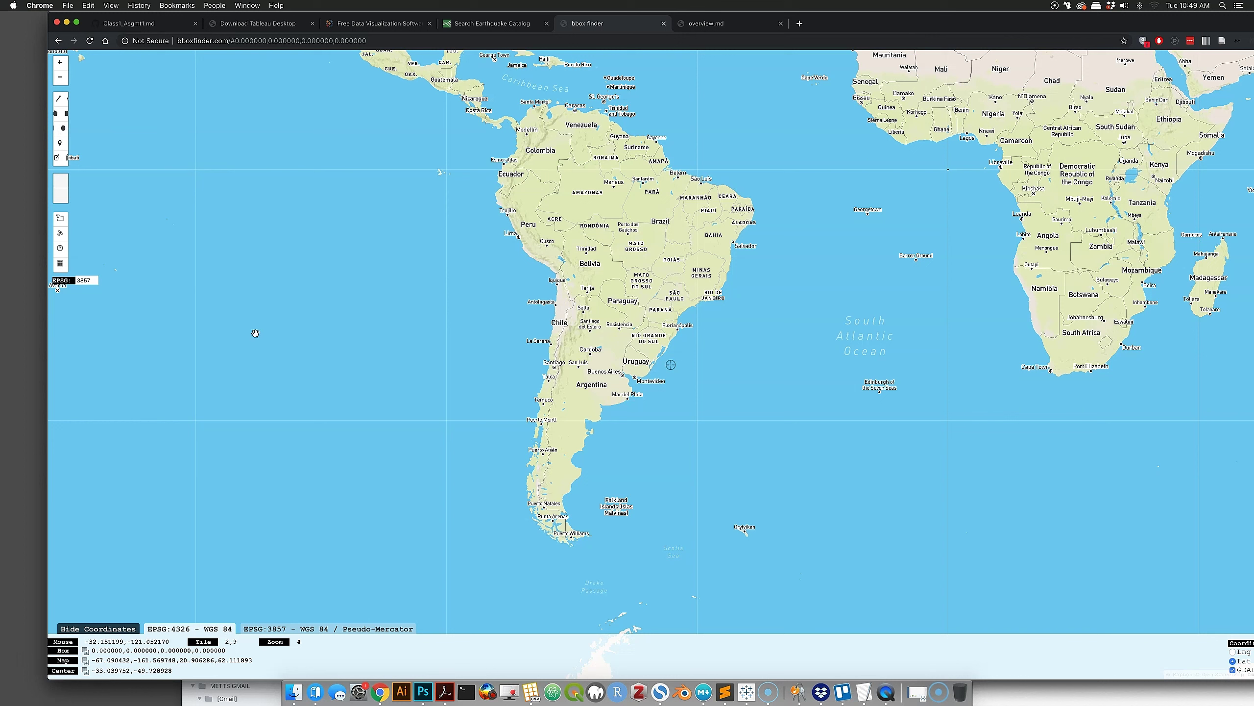
- Draw a closed five-point polygon around the western side of South America, from Colombia to below the southern tip of Chile
left_click(59, 115)
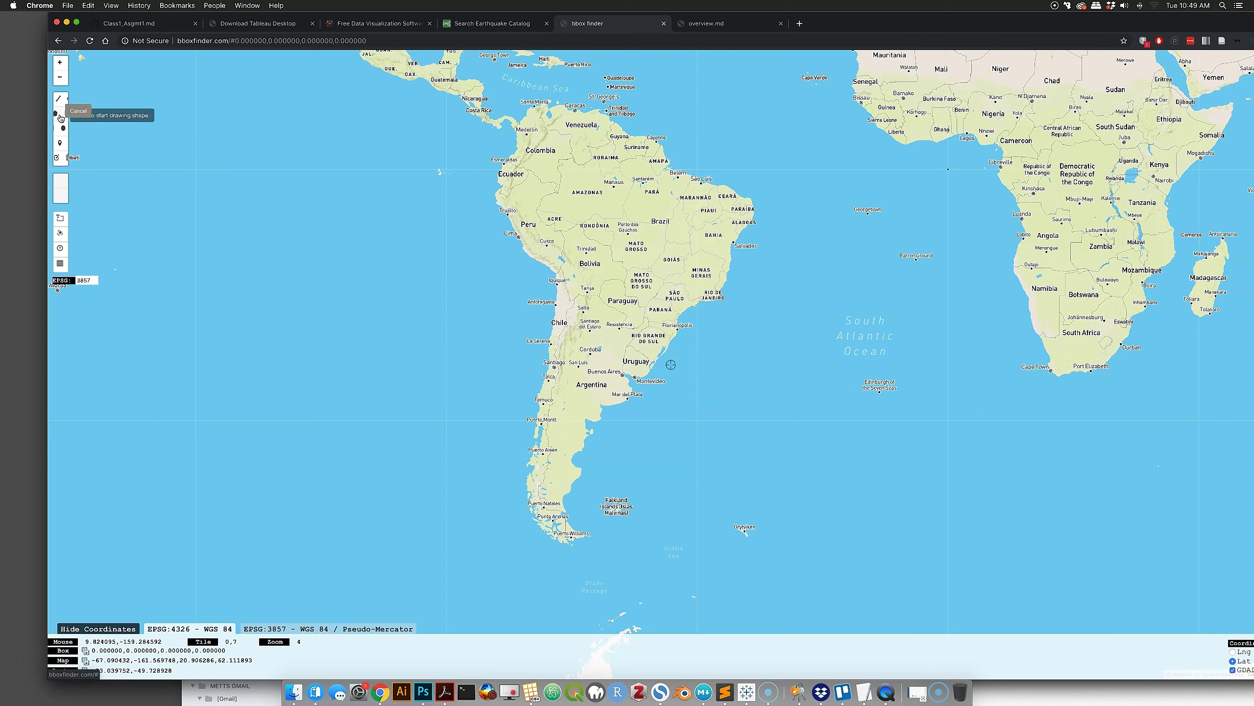
left_click(435, 142)
left_click(567, 146)
left_click(597, 464)
left_click(586, 582)
left_click(458, 574)
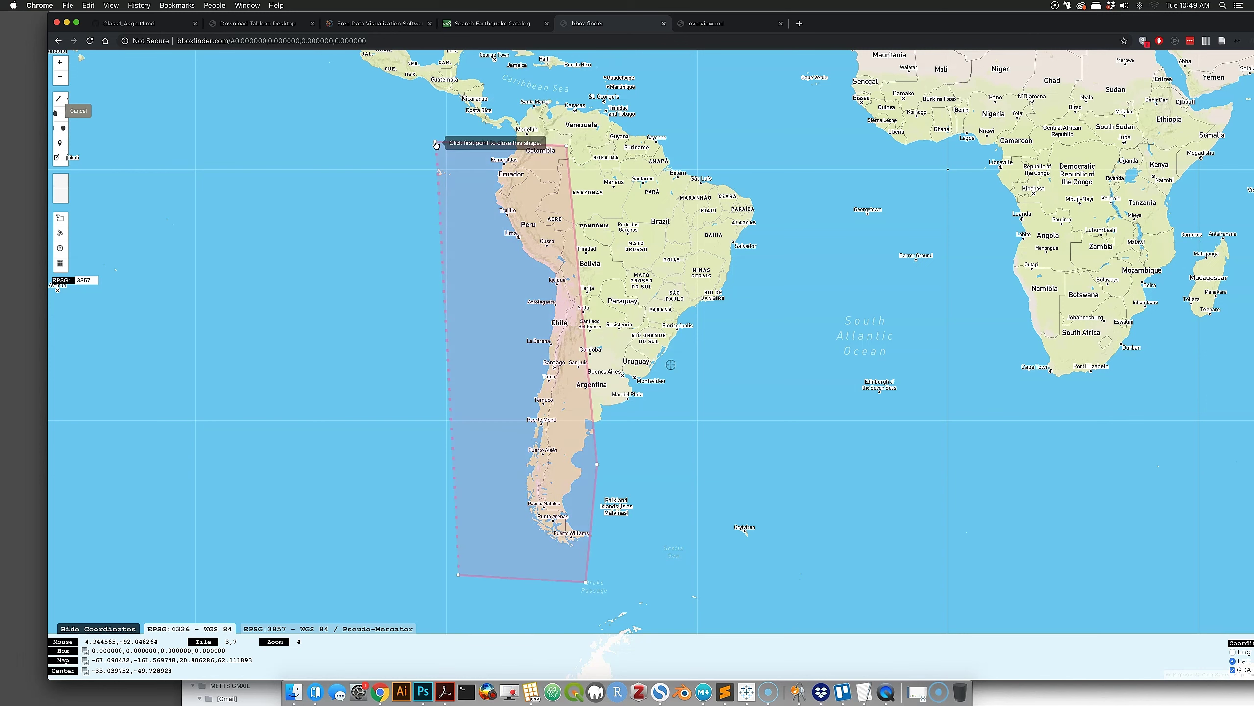
left_click(436, 143)
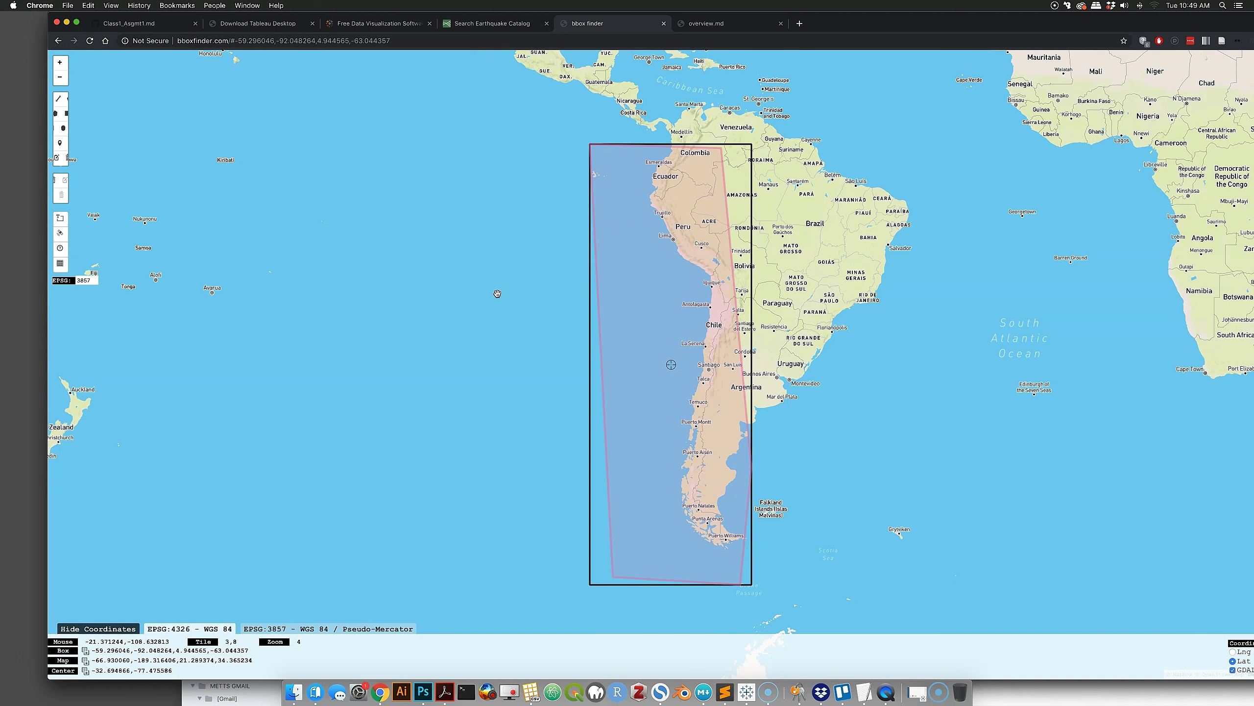
- Copy the polygon's Box coordinates into a Sublime Text document and shorten the first value to -59.29
left_click_drag(495, 291, 291, 224)
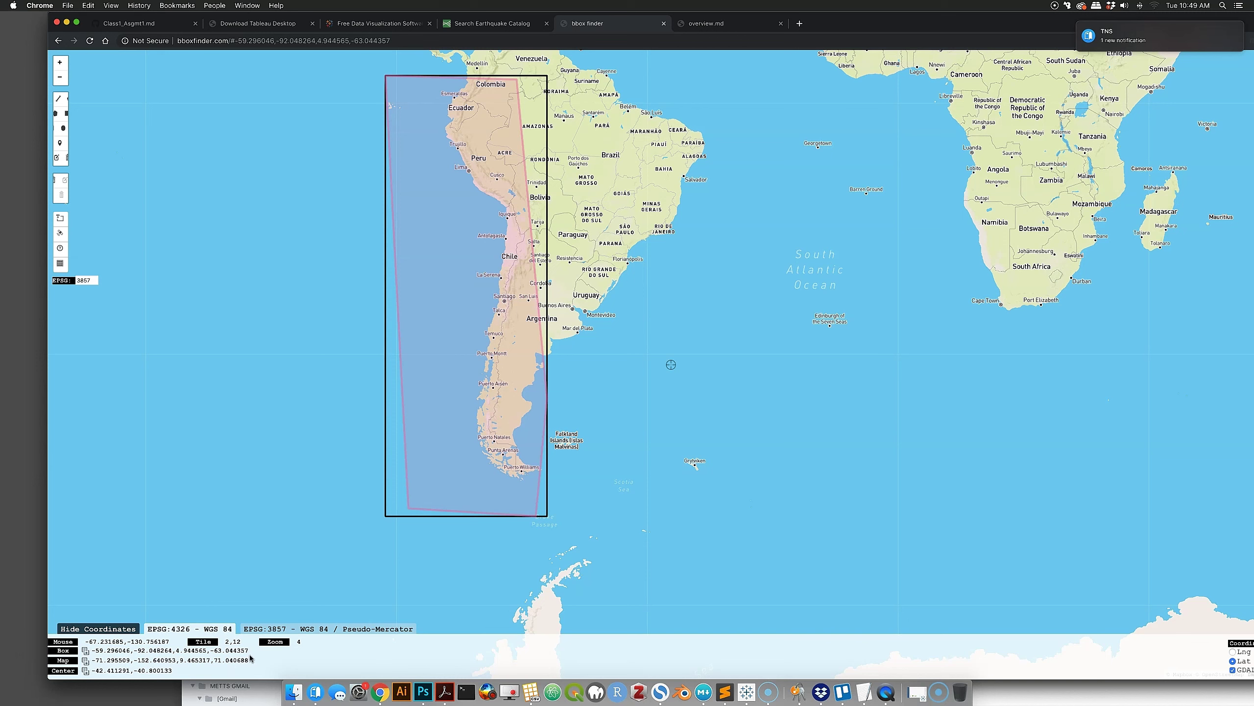
left_click_drag(249, 651, 90, 653)
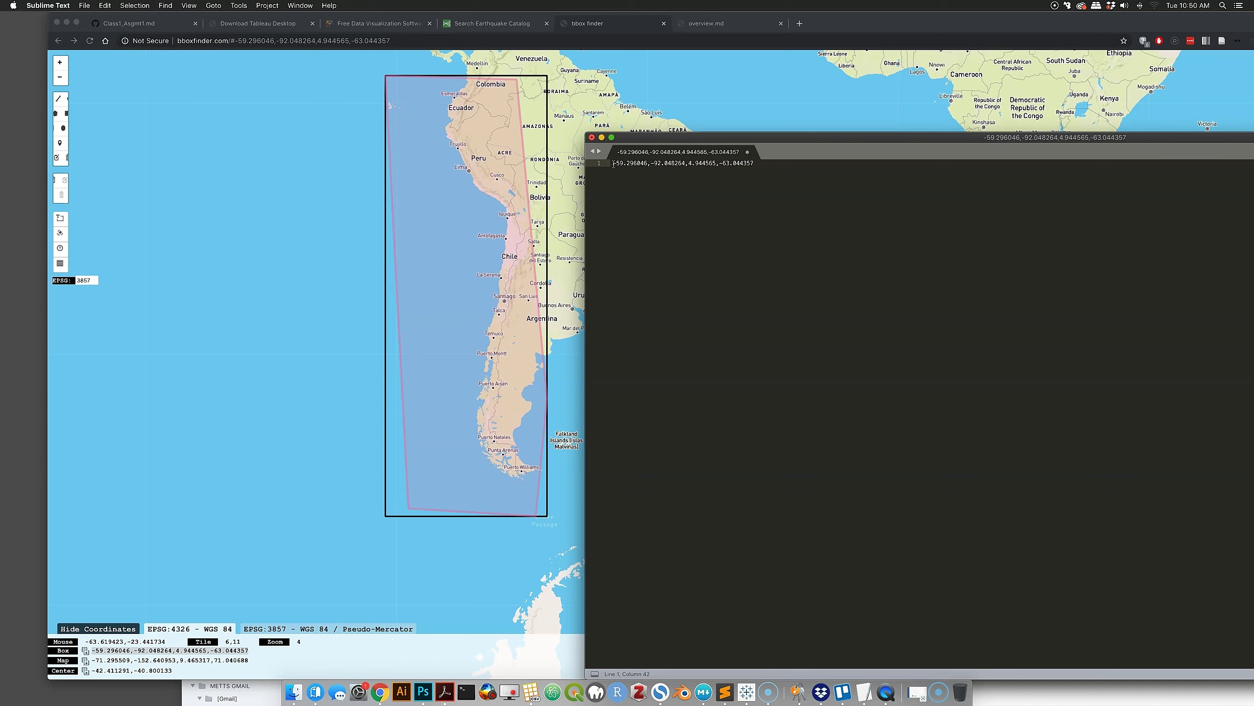
left_click_drag(613, 164, 650, 165)
left_click(648, 164)
key("BackSpace")
key("BackSpace")
key("BackSpace")
key("BackSpace")
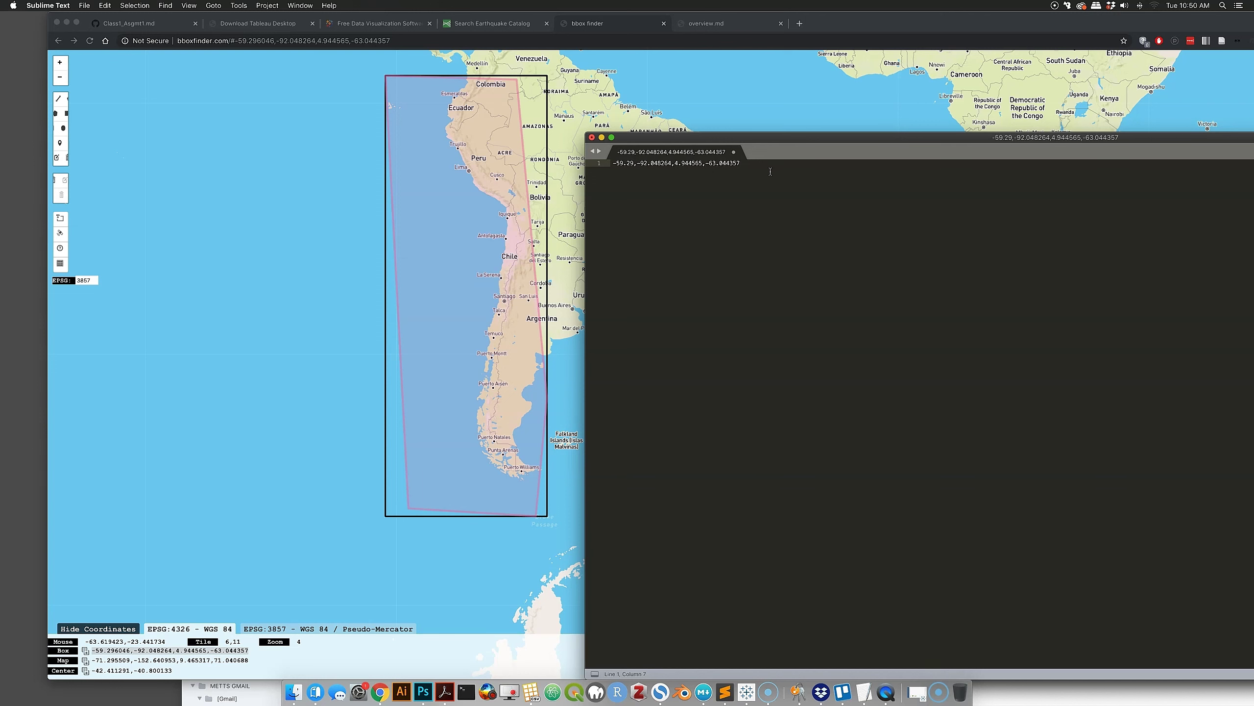
- Shorten the three remaining coordinates to two decimals: -92.04, 4.94 and -63.04
key("BackSpace")
key("BackSpace")
key("BackSpace")
key("BackSpace")
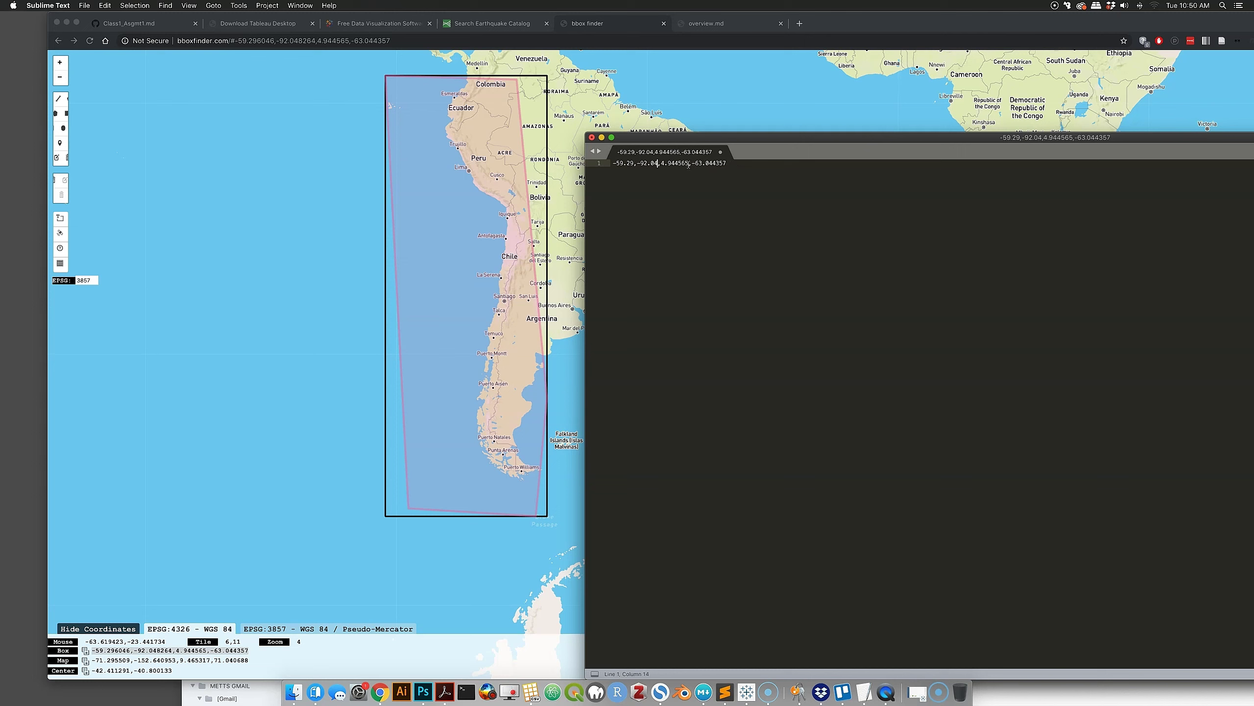
key("BackSpace")
key("BackSpace")
key("BackSpace")
key("BackSpace")
left_click(724, 163)
key("BackSpace")
key("BackSpace")
key("BackSpace")
key("BackSpace")
- Add a blank line above the coordinates, label -59.29 as south and put it on its own line
left_click_drag(703, 138, 776, 91)
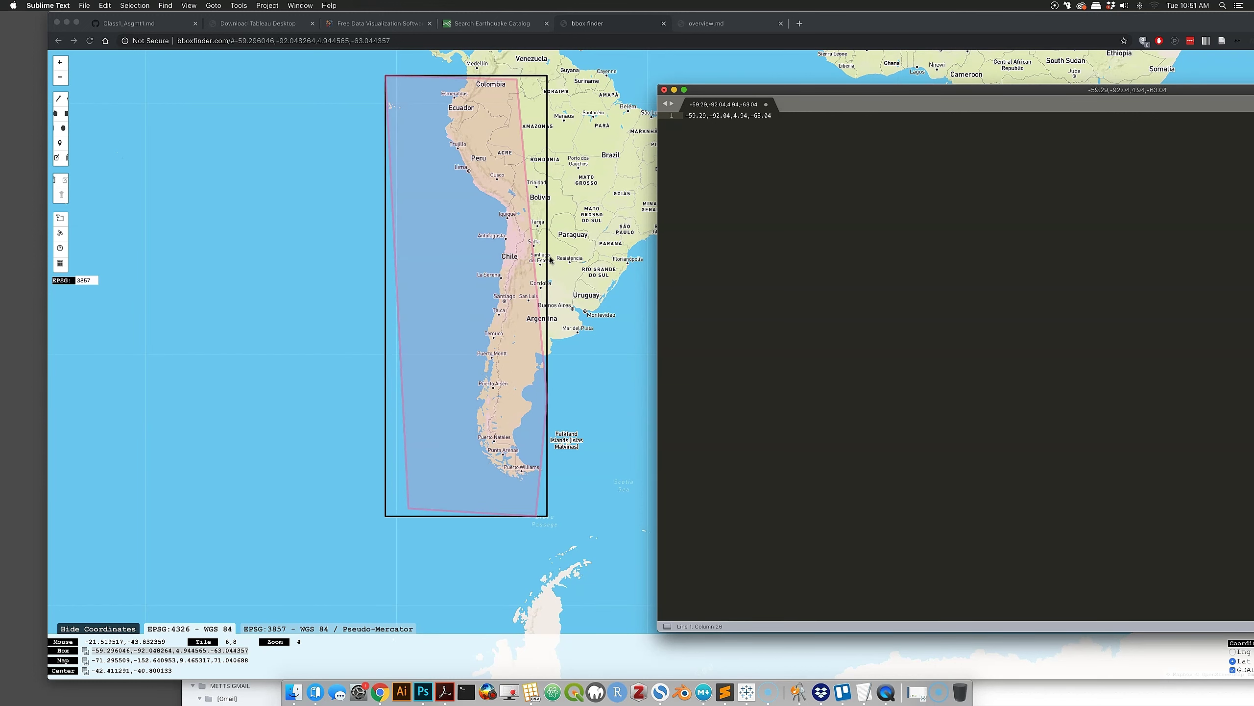
left_click_drag(879, 103, 915, 368)
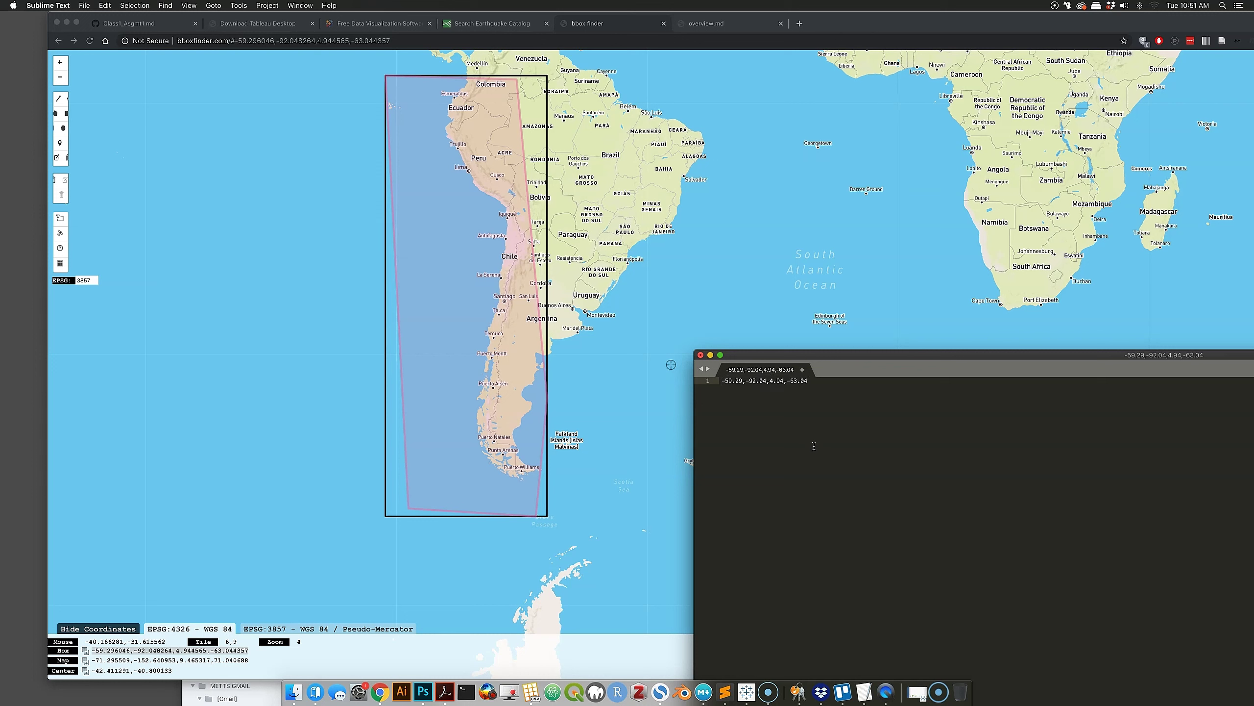
key("Return")
type("south")
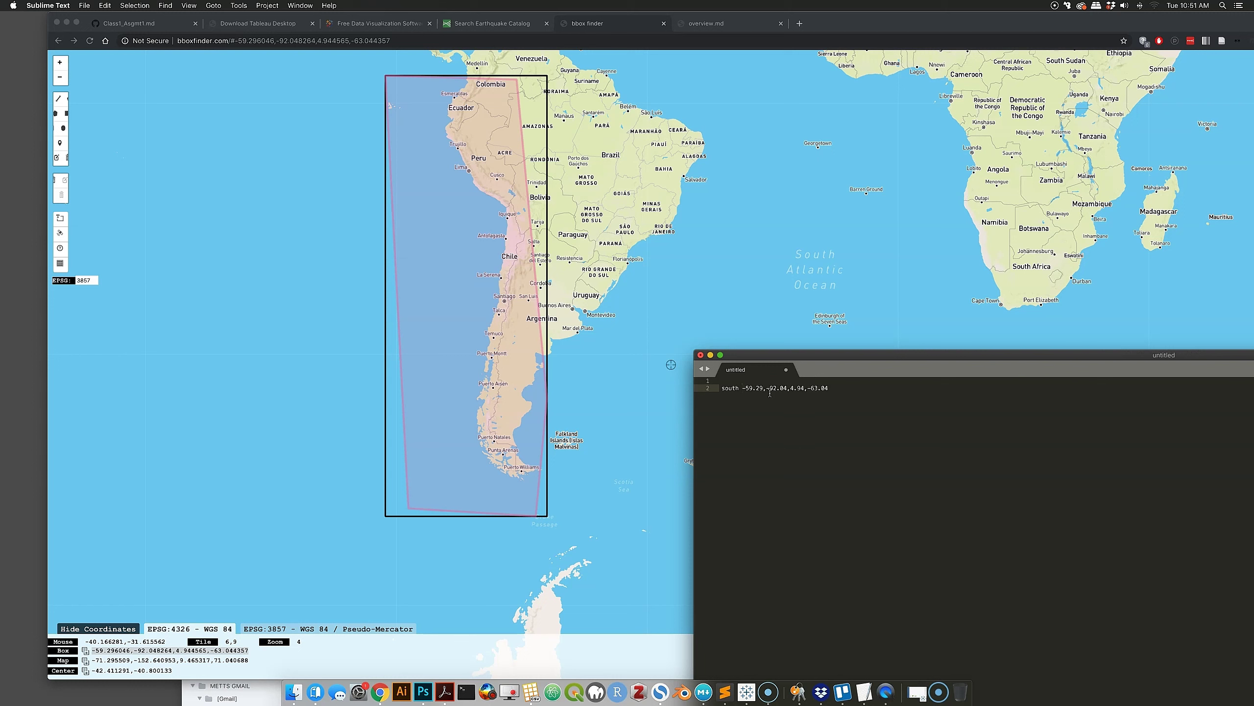
key("Return")
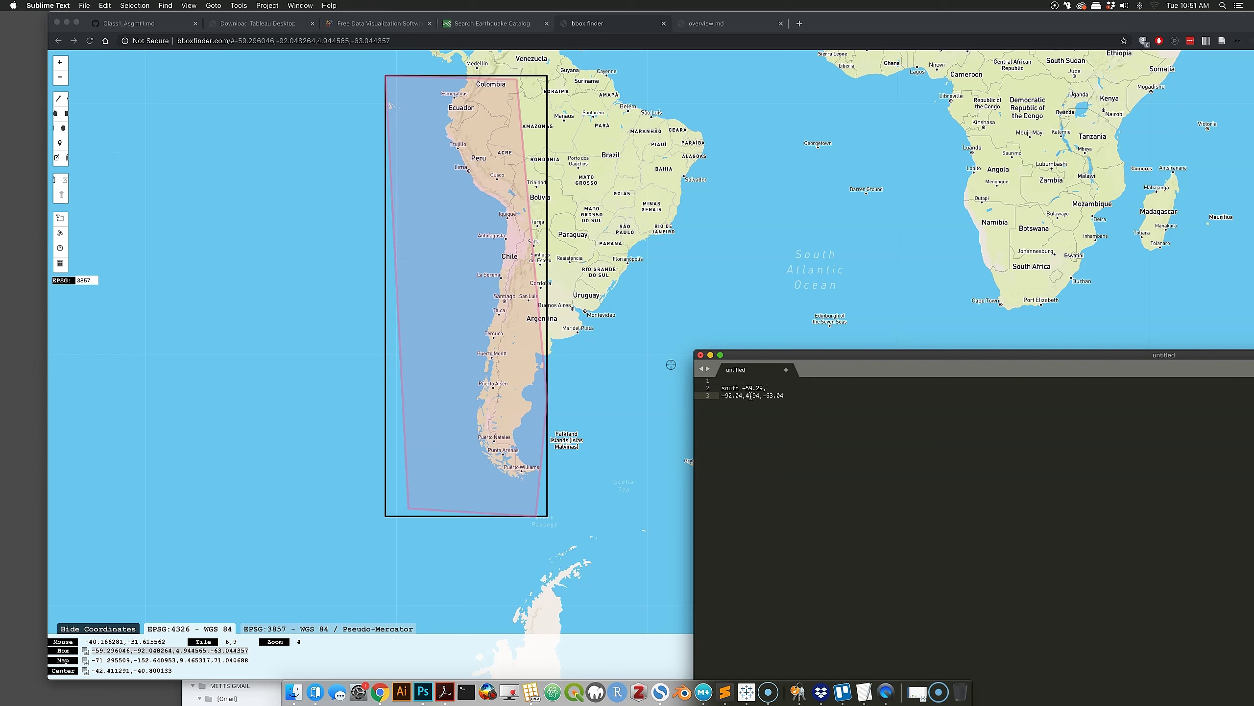
- Put the remaining coordinates on separate lines labelled west for -92.04, north for 4.94 and east for -63.04
key("Right")
key("Right")
key("Right")
key("Right")
key("Right")
key("Right")
key("Right")
key("Return")
type("north")
left_click(722, 395)
type("west")
left_click(756, 403)
key("Return")
type("east")
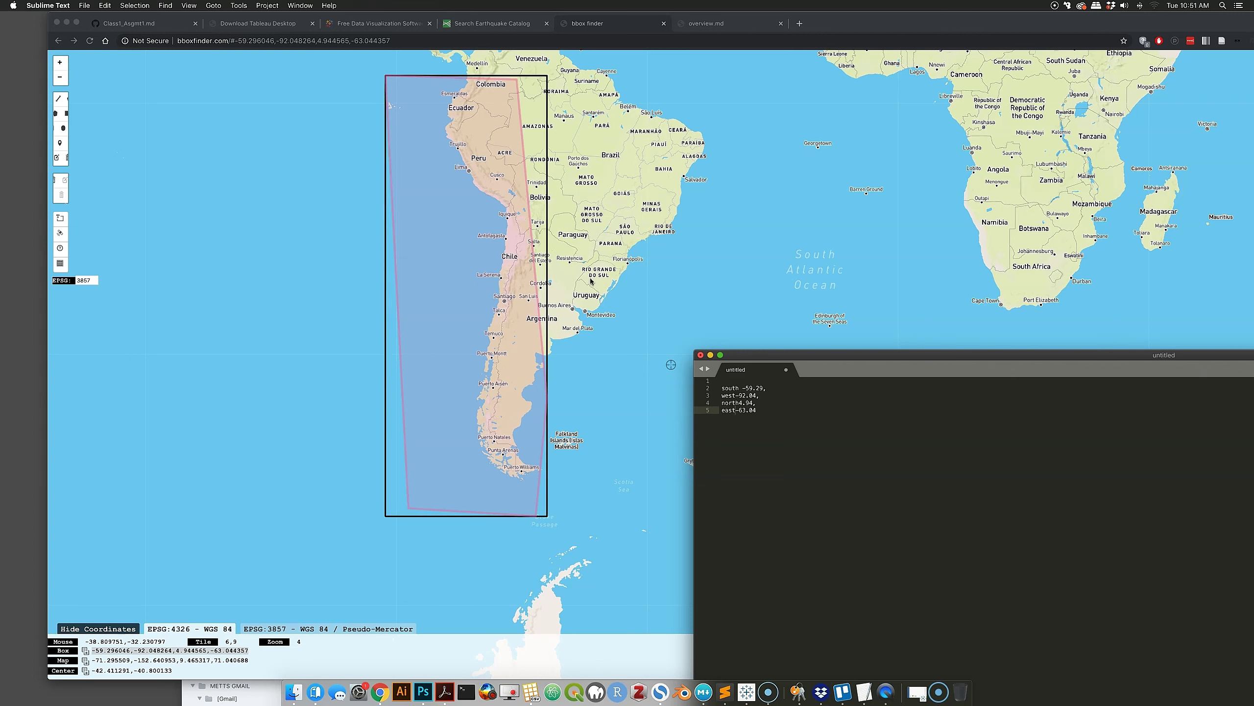
left_click(762, 401)
- Remove the comma after the south value and move the north line directly below the south line
left_click_drag(783, 354, 668, 158)
left_click(670, 226)
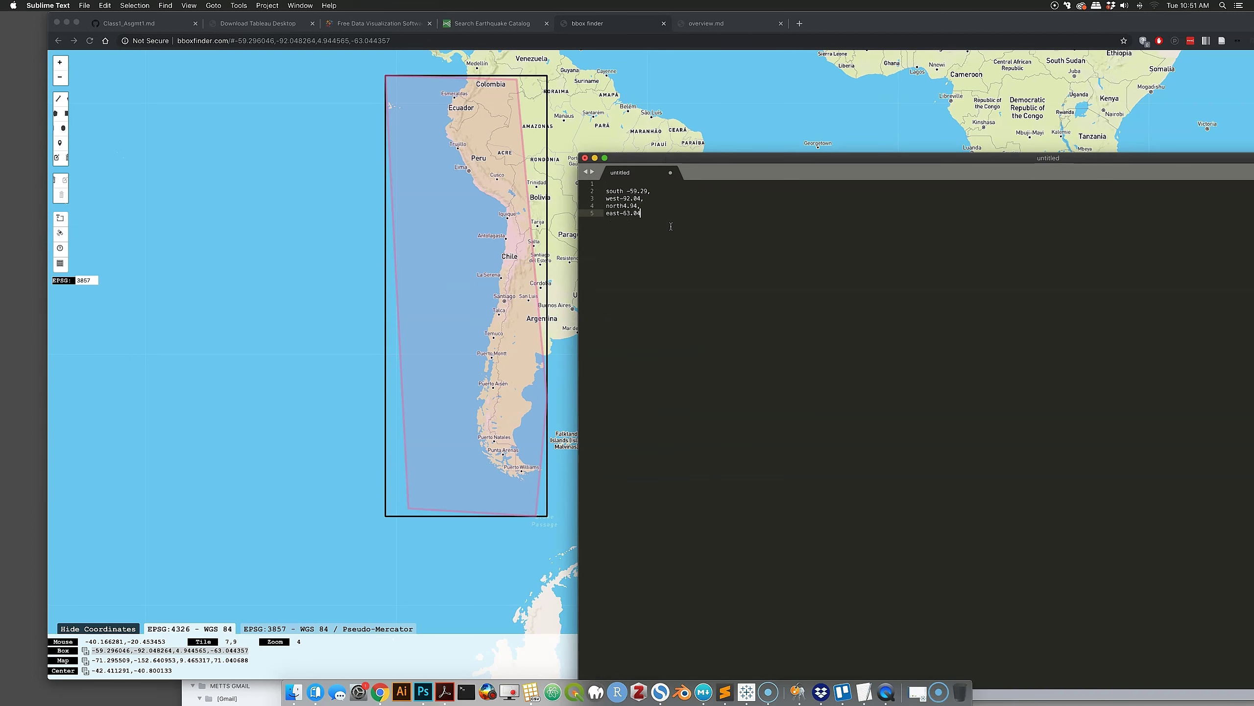
left_click(656, 192)
key("BackSpace")
left_click(583, 206)
key("super+x")
left_click(652, 192)
key("Return")
key("super+v")
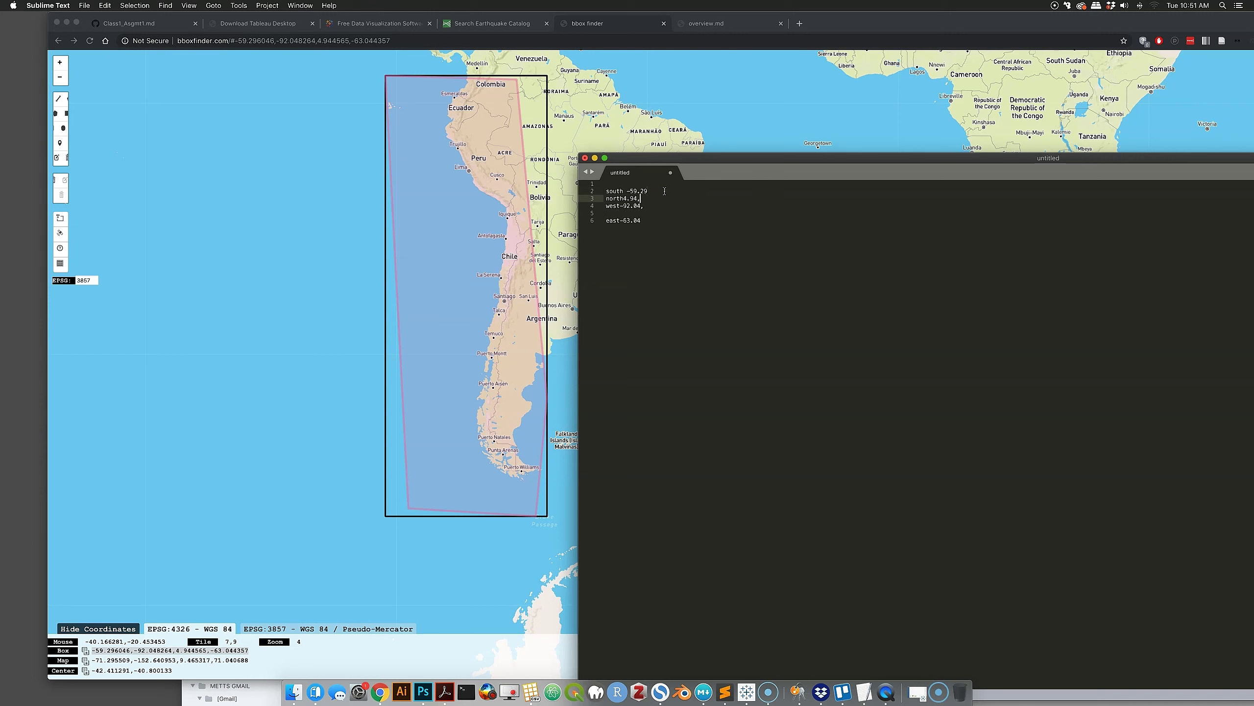
- Clean up the coordinate list by removing the remaining commas and empty line and separating each label from its value with a space
left_click(624, 198)
key("BackSpace")
left_click(620, 207)
left_click(606, 221)
key("BackSpace")
left_click(622, 214)
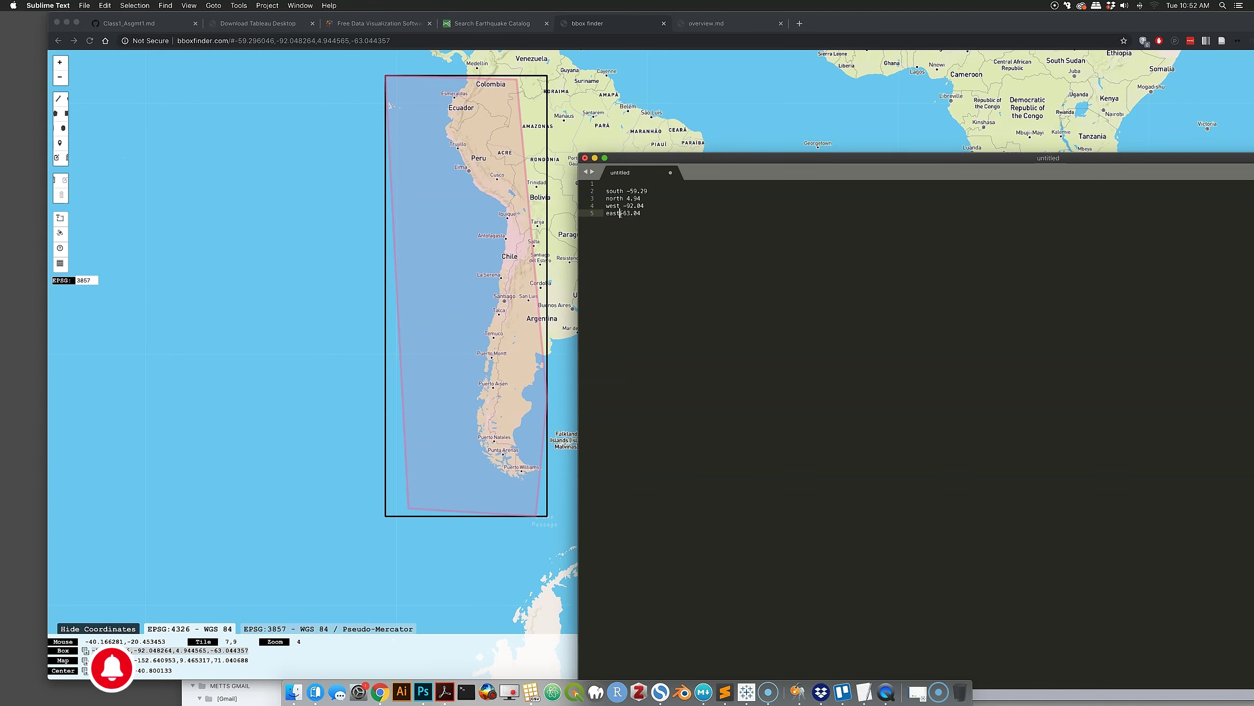
- Switch to the USGS Search Earthquake Catalog page in Chrome and bring up the Geographic Region fields under Advanced Options
left_click_drag(714, 158, 709, 128)
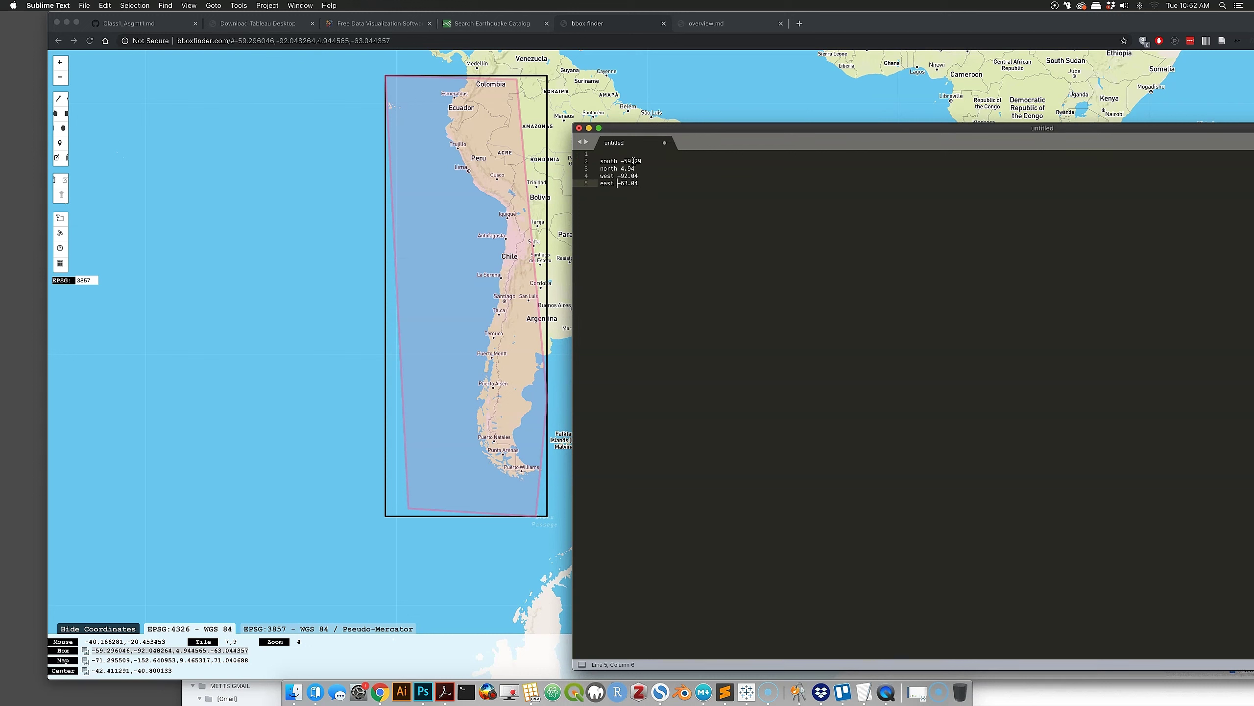
left_click(542, 77)
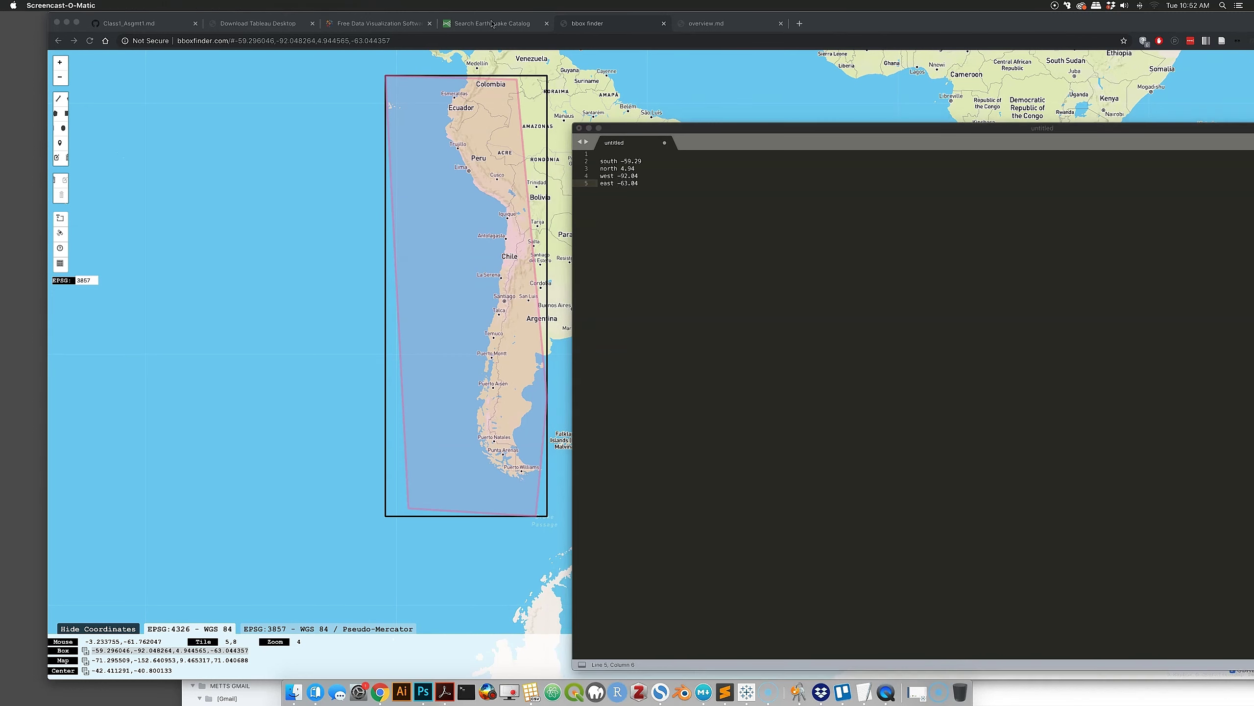
left_click(492, 23)
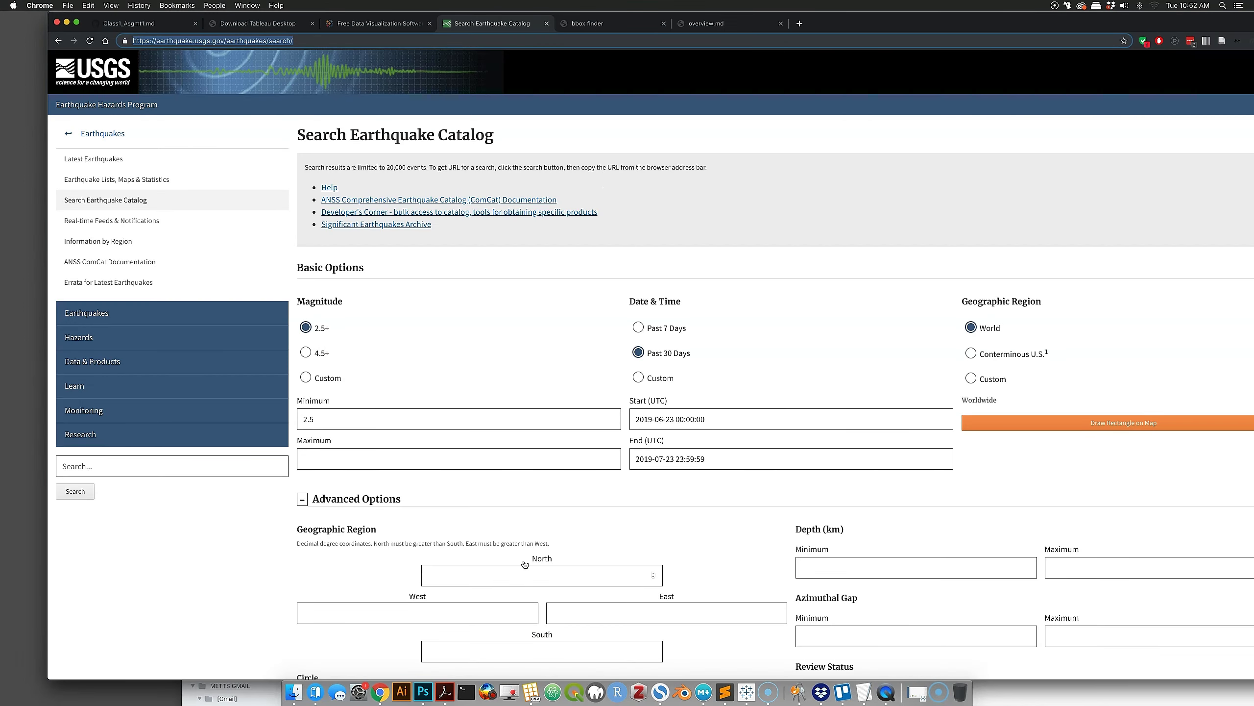
scroll(549, 564, "down", 2)
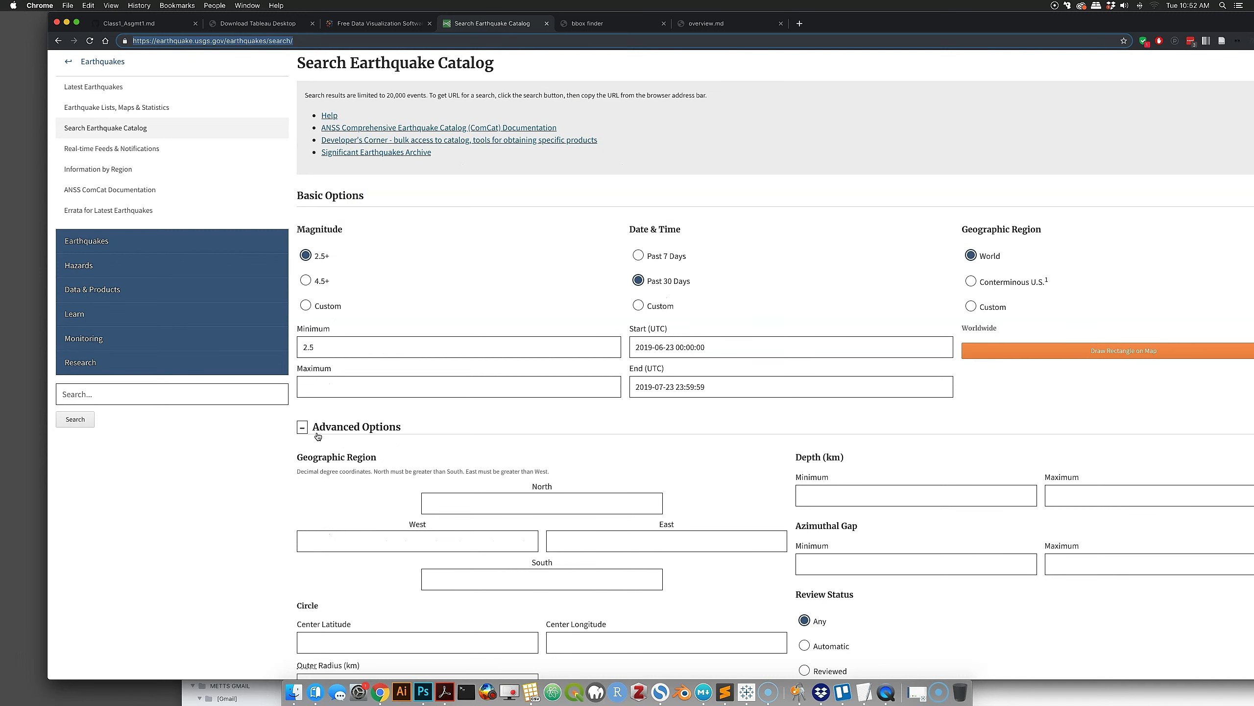
left_click(302, 426)
left_click(304, 499)
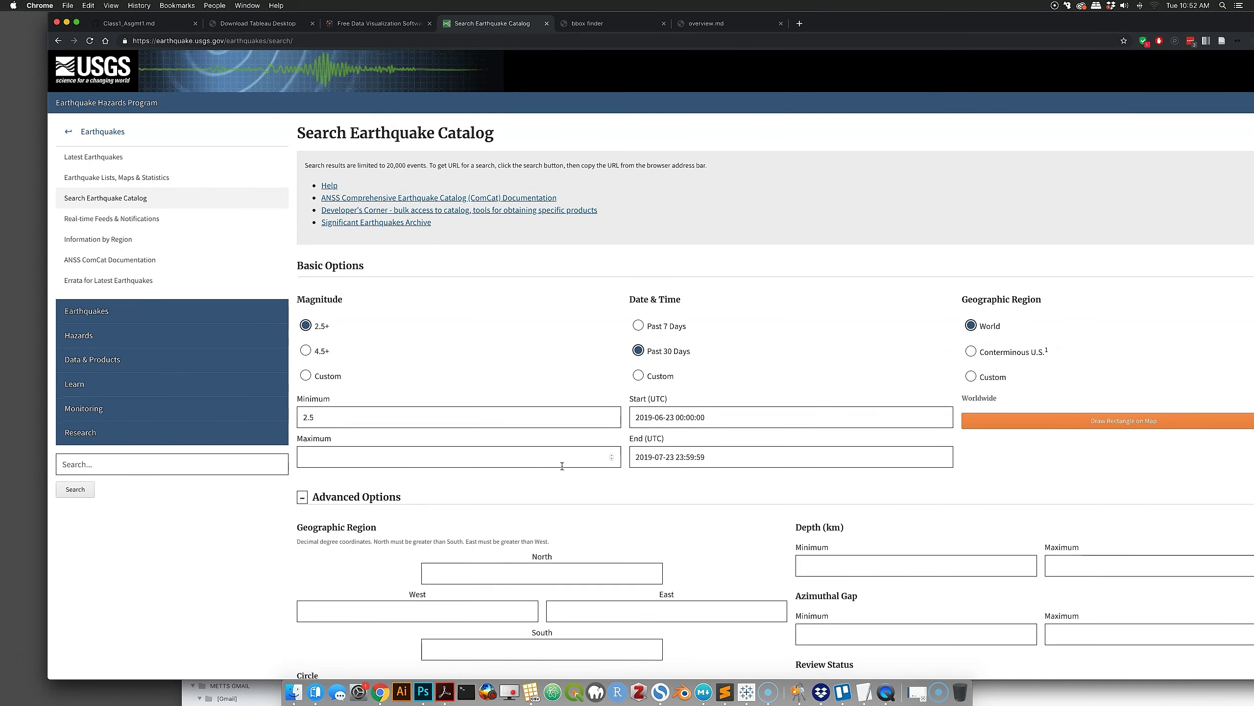
scroll(512, 398, "down", 6)
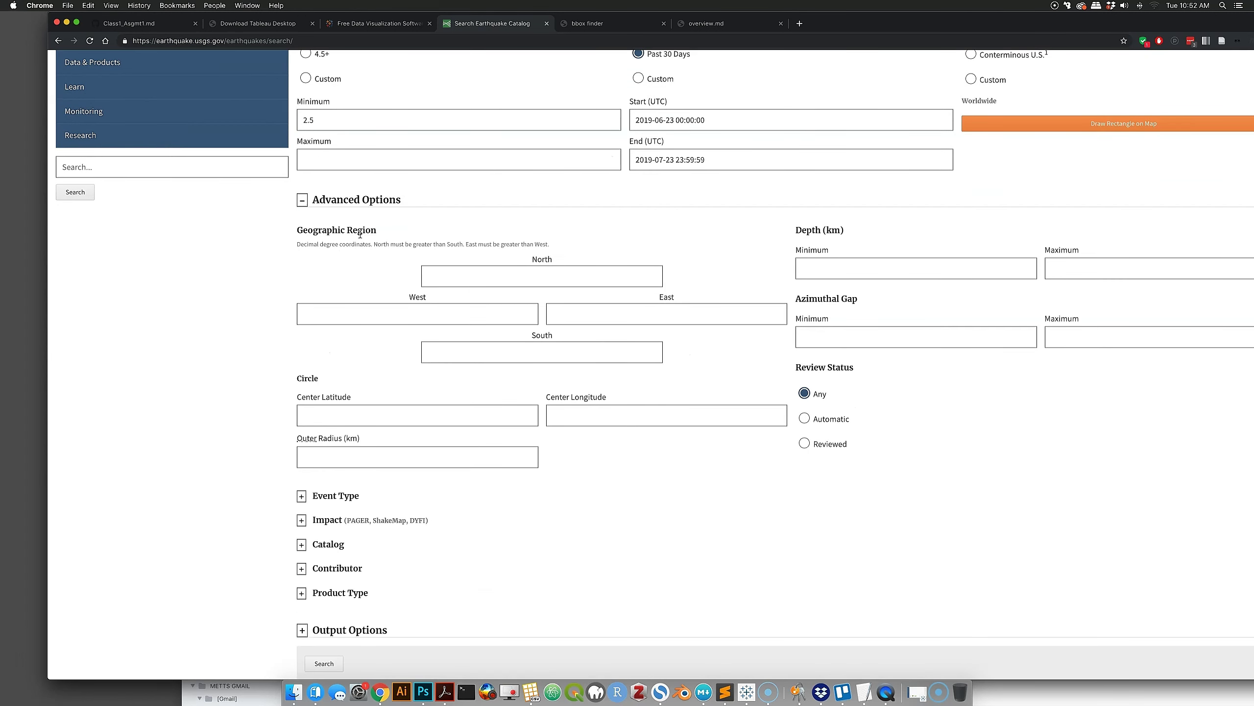
- Using the noted coordinates as reference, set the geographic region's North limit to 5 and its South limit to -60
left_click(726, 692)
left_click_drag(691, 133, 868, 242)
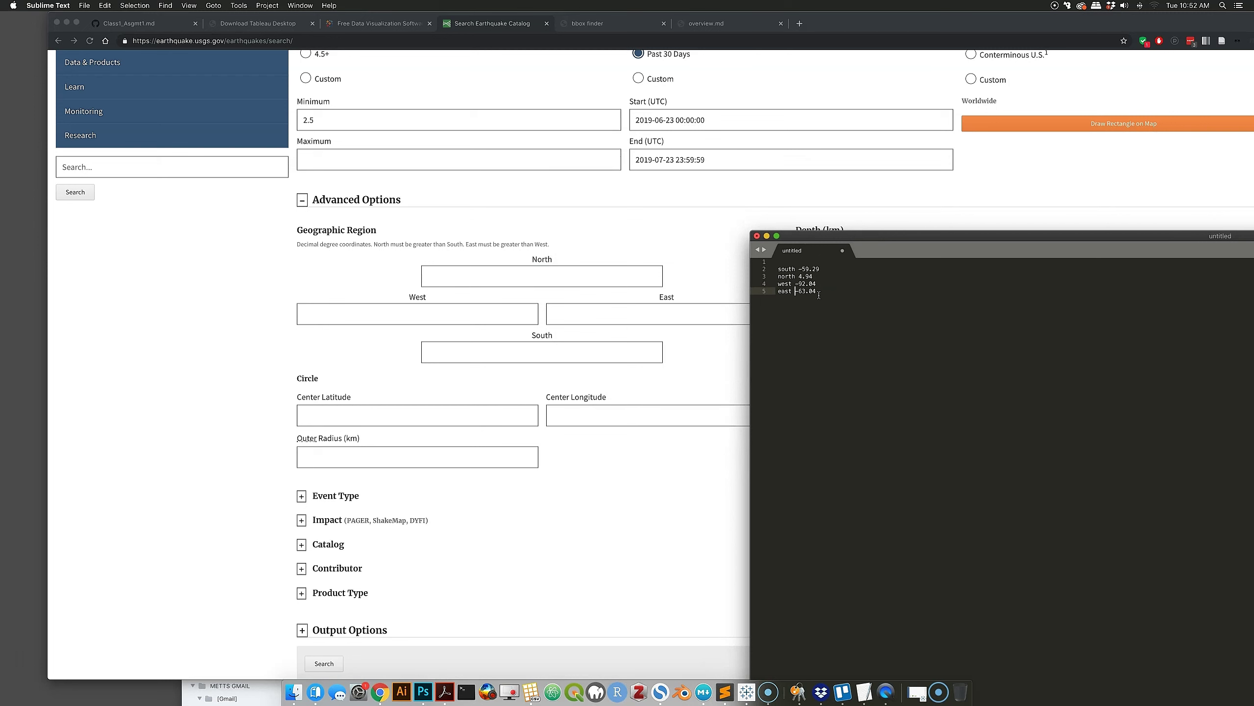
left_click(545, 275)
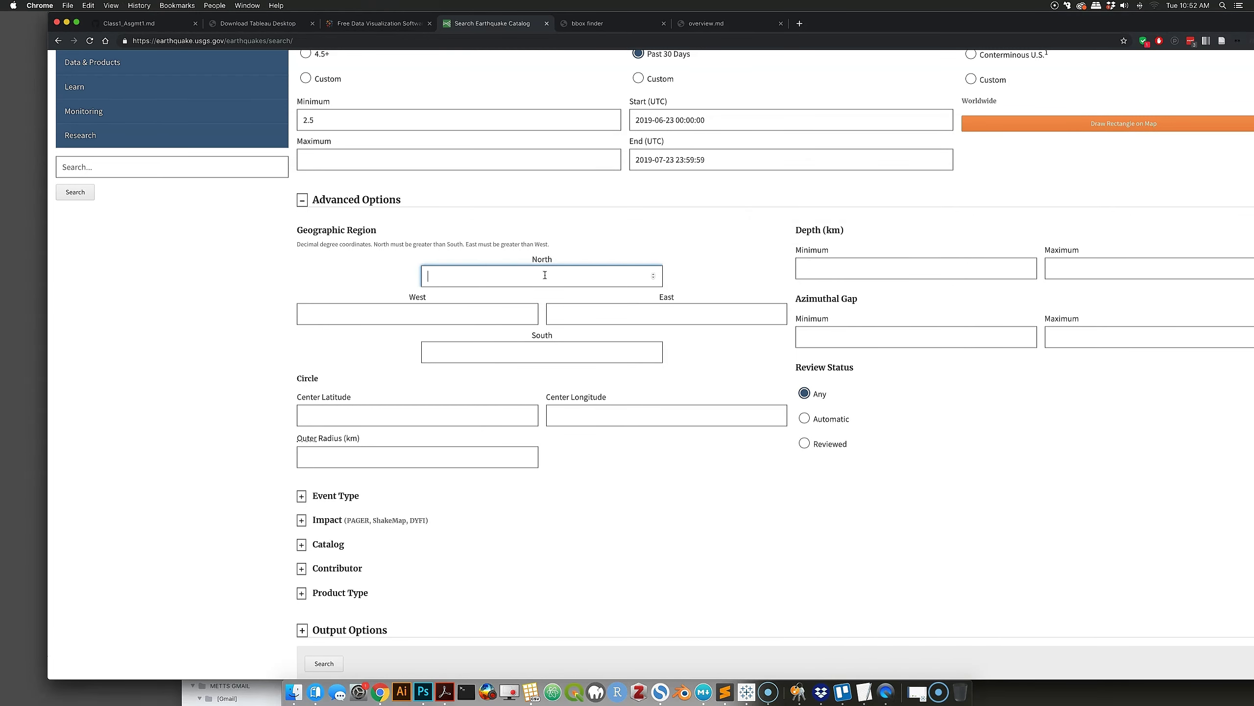
type("5")
left_click(726, 691)
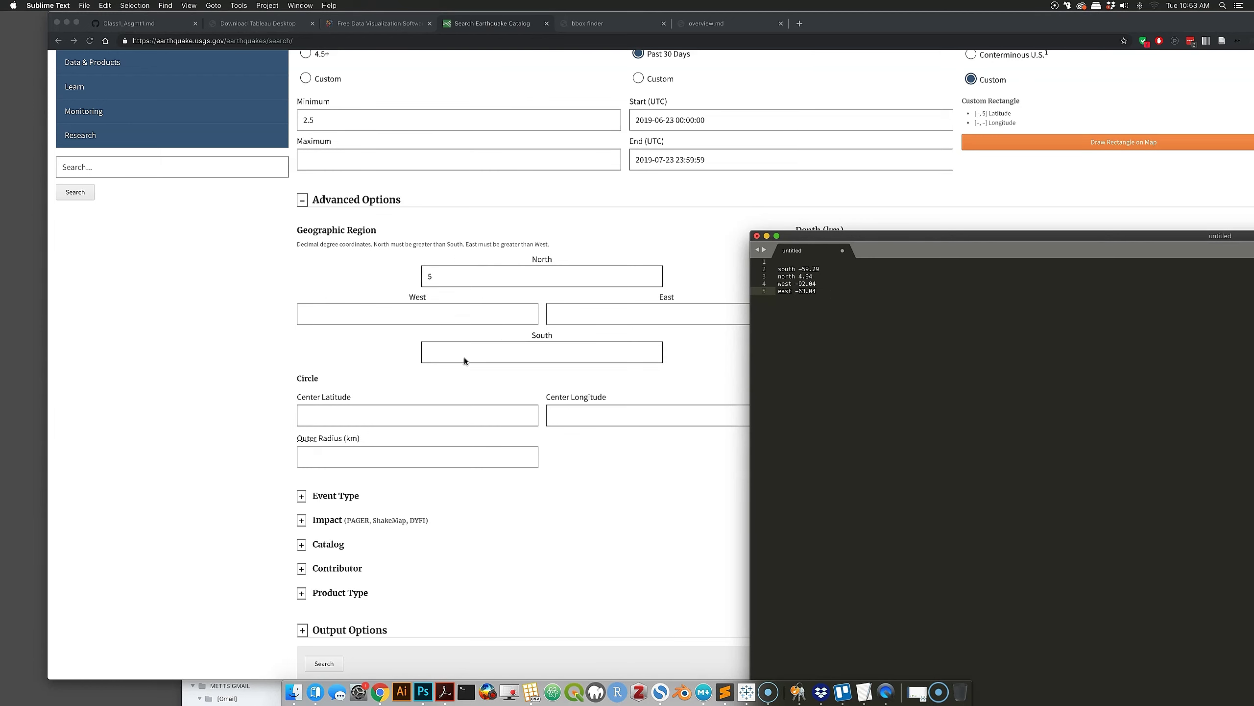
left_click(486, 352)
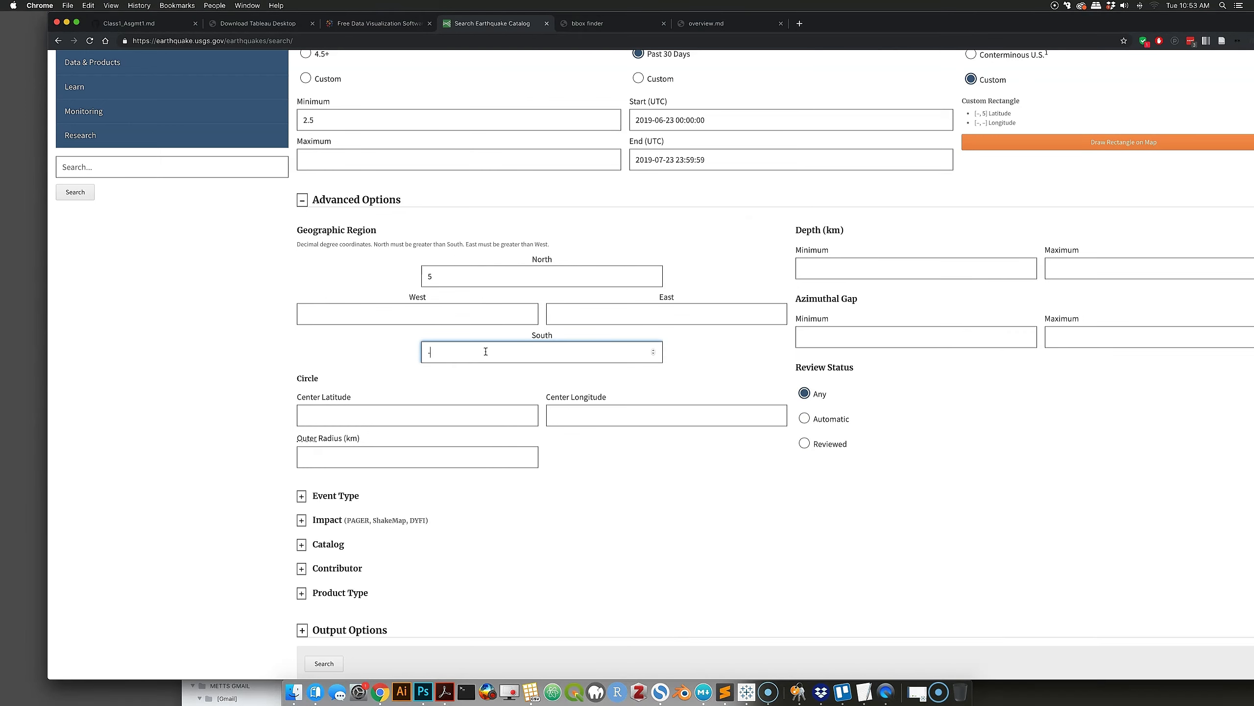
type("-60")
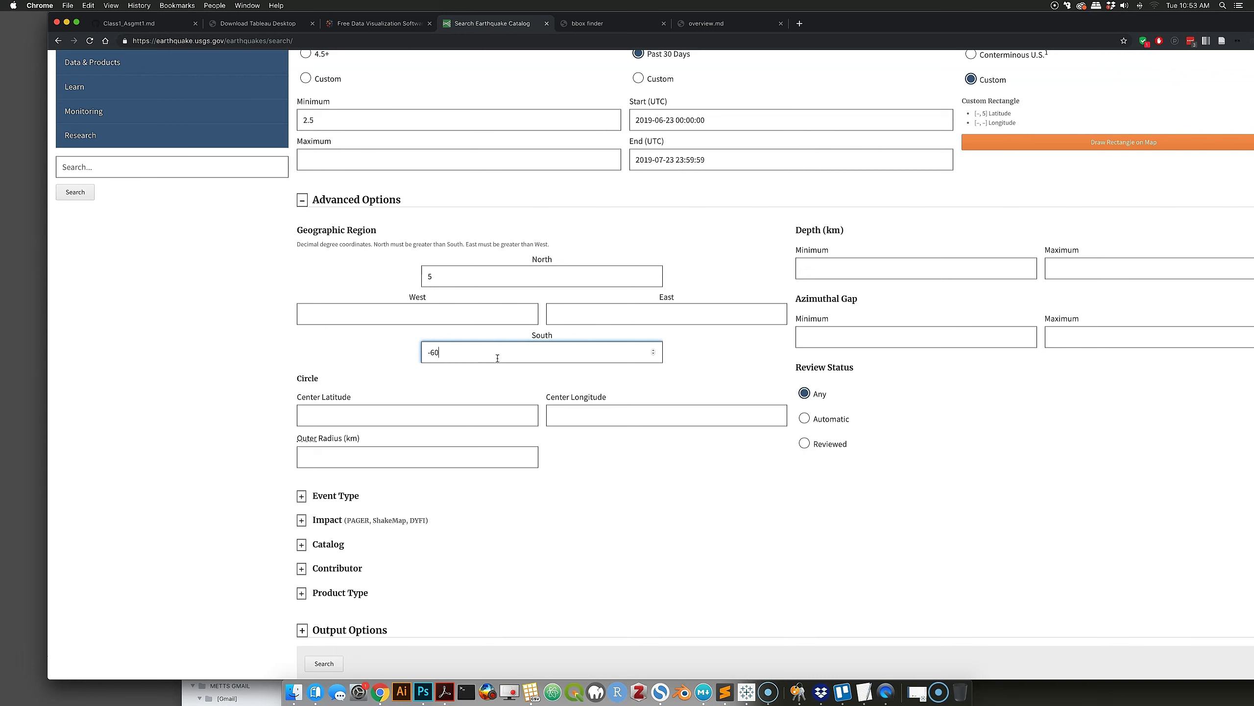
- Using the noted coordinates as reference, set the geographic region's West limit to -92 and its East limit to -63
left_click(725, 692)
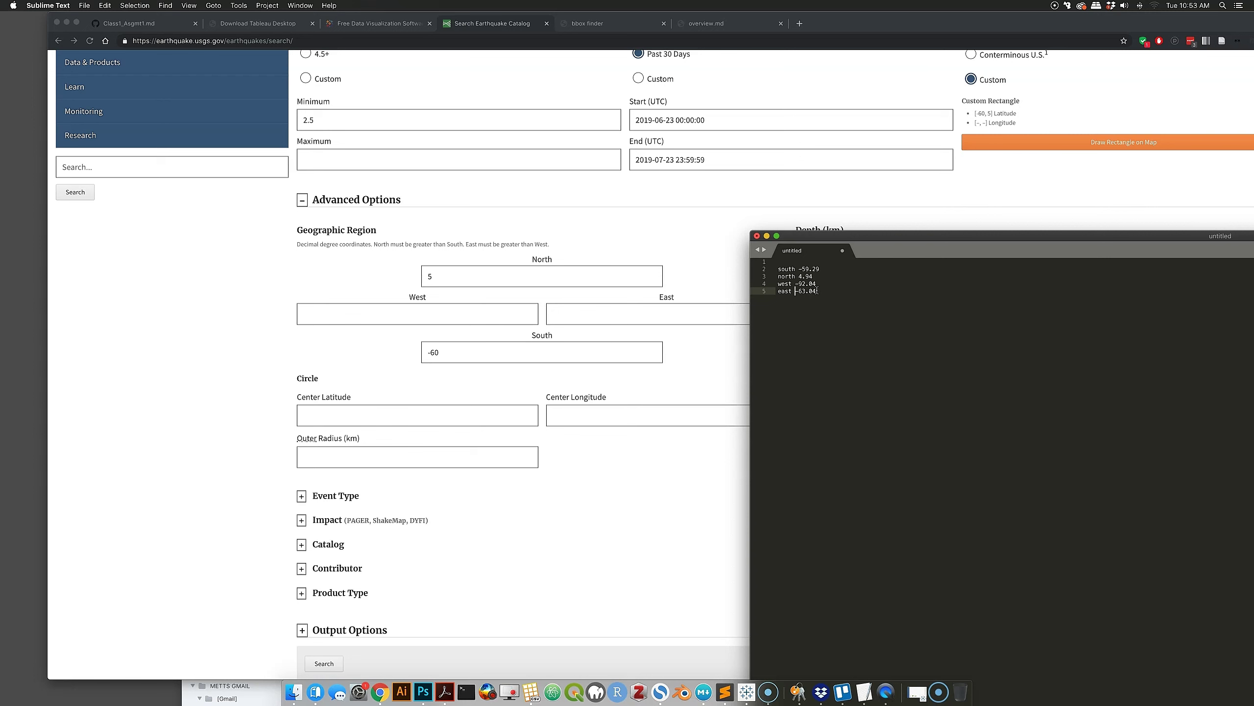
left_click(439, 314)
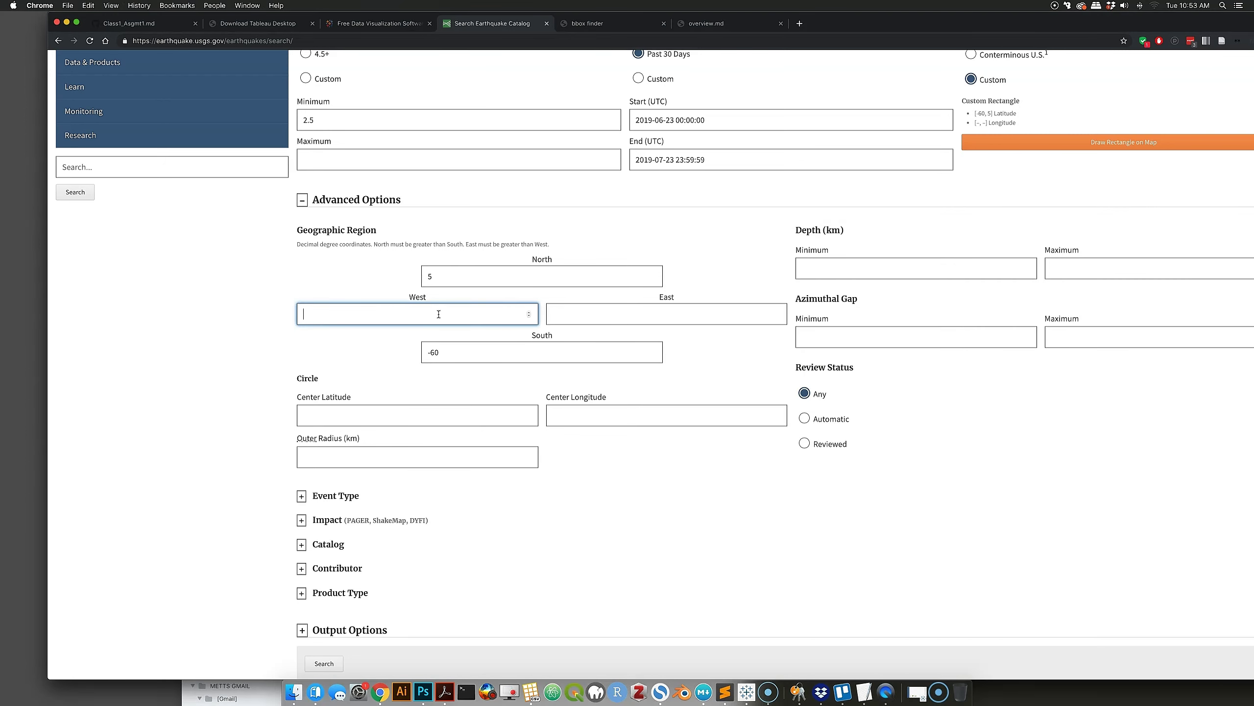
type("-92")
left_click(633, 316)
type("-")
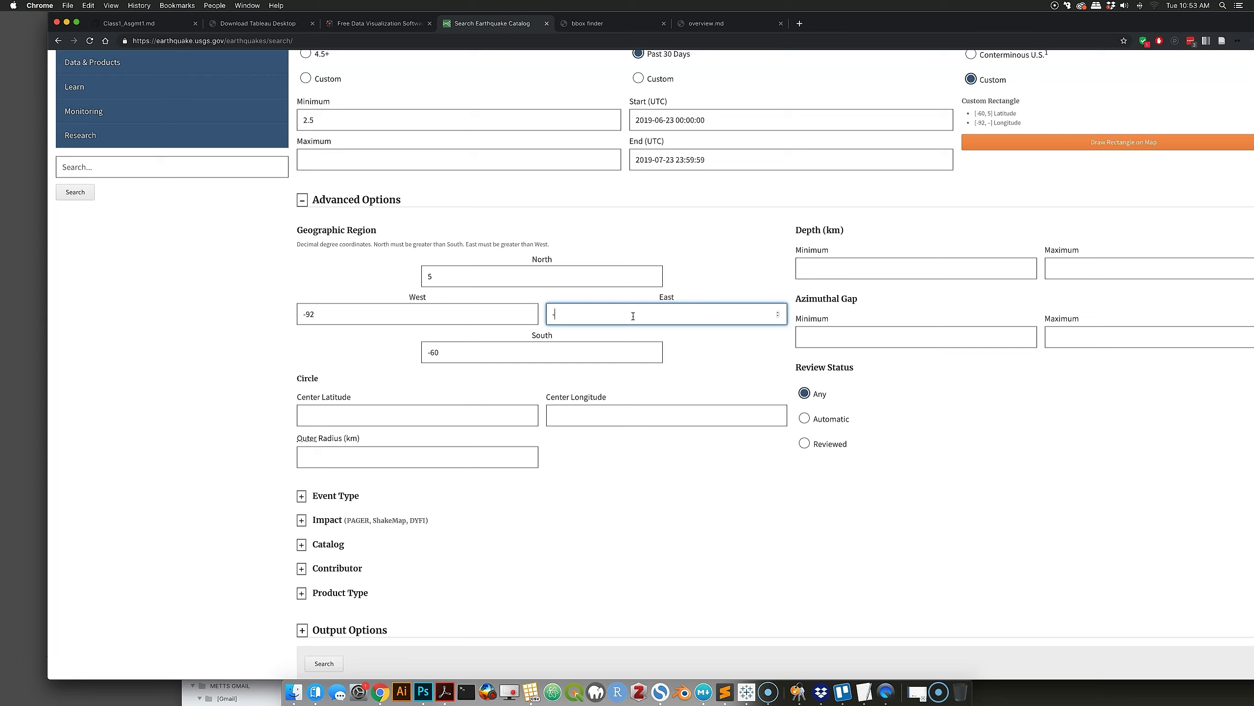
type("63")
left_click(721, 362)
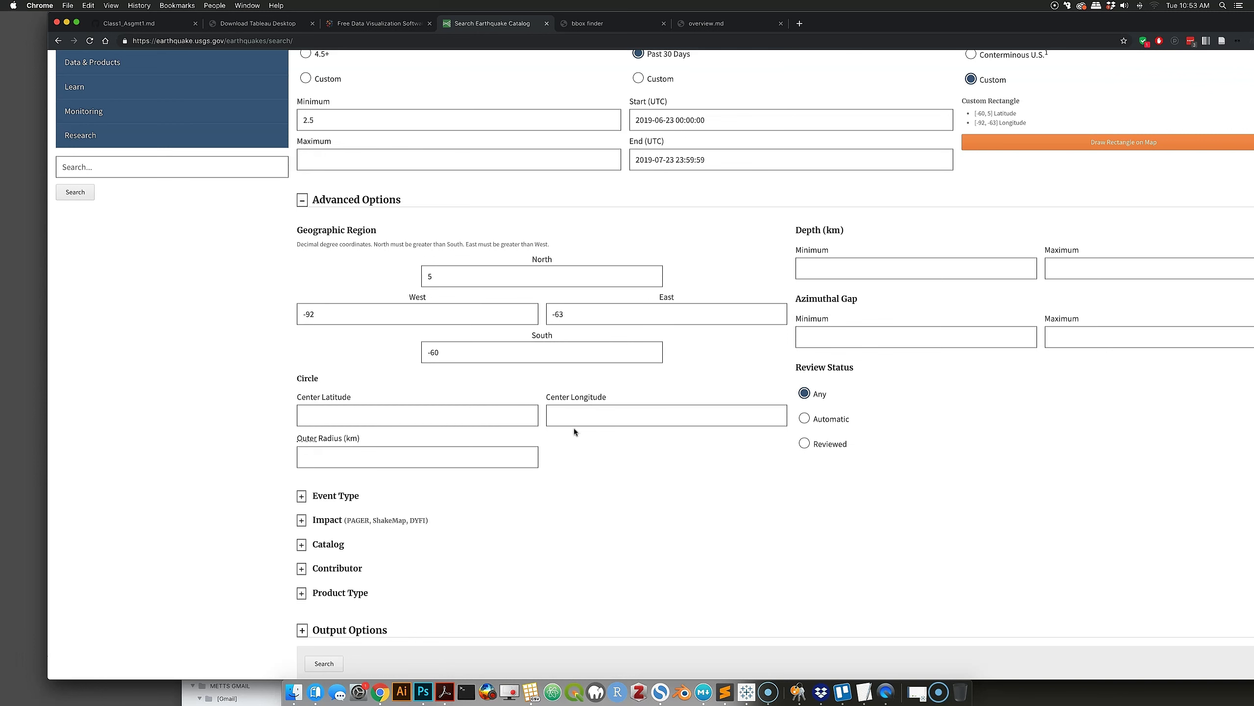
- Expand the Event Type options and restrict the search to Earthquakes
scroll(574, 430, "down", 2)
left_click(303, 423)
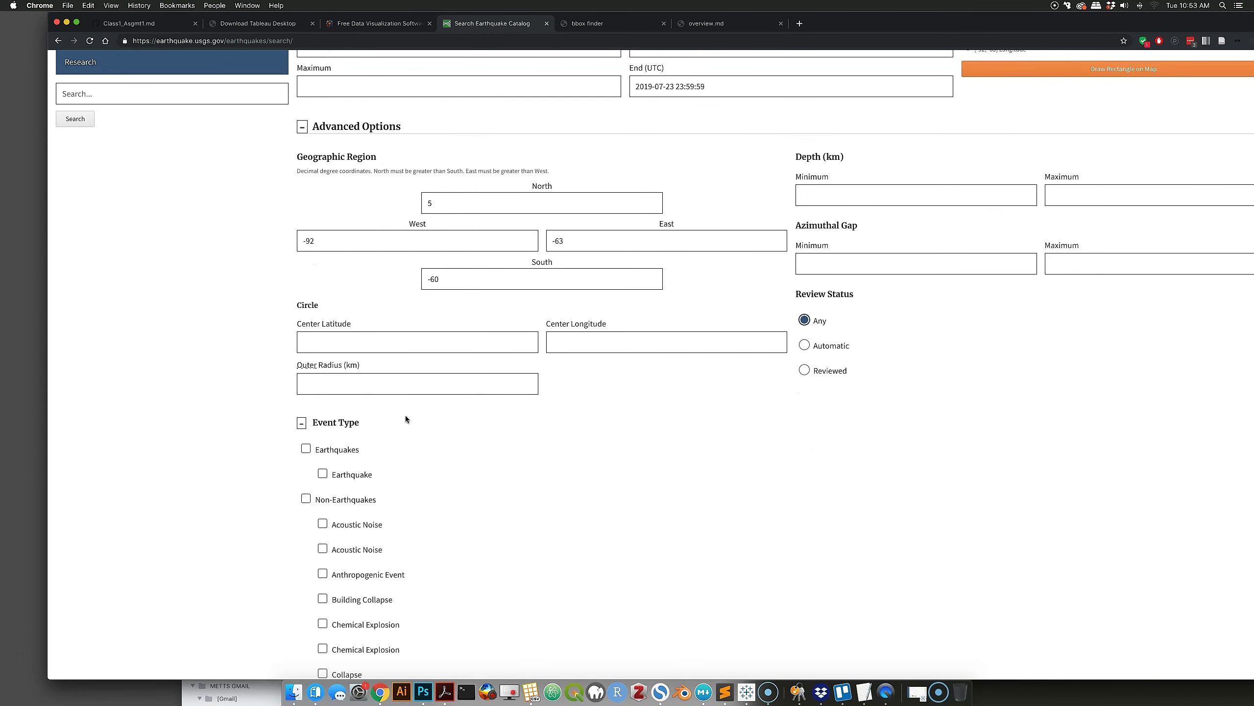
left_click(306, 448)
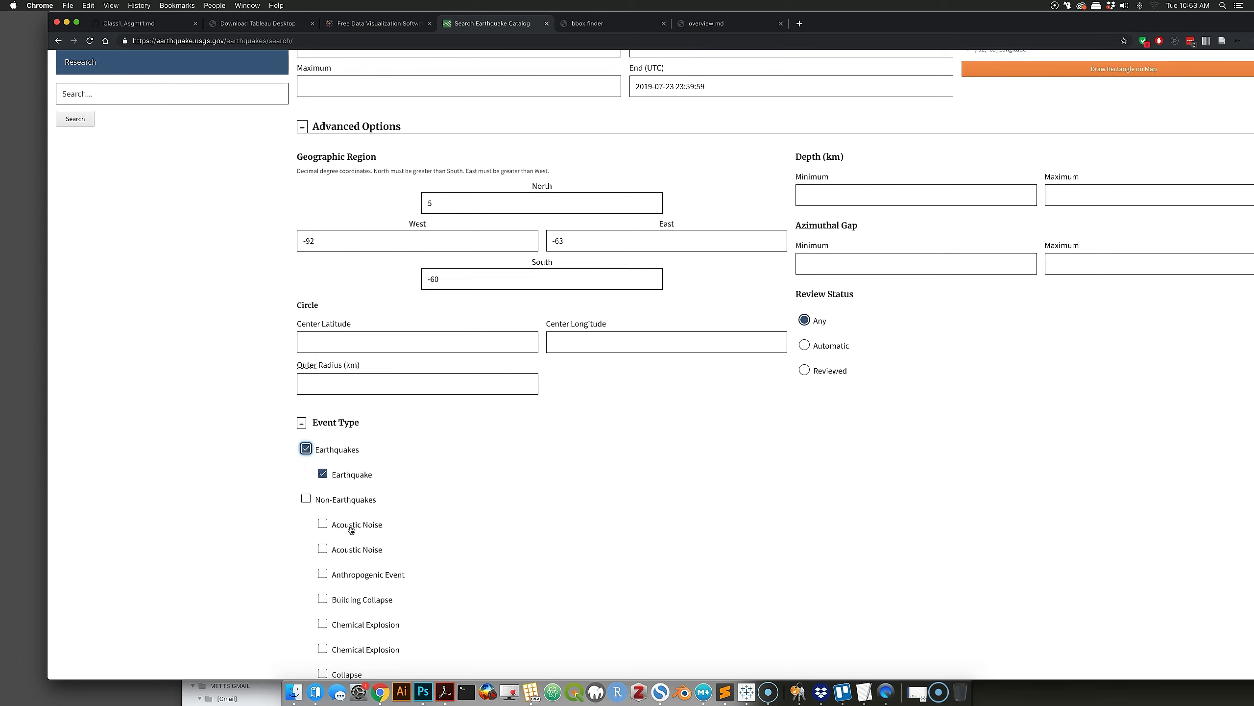
- Examine the choices offered under the Event Type, Impact, Catalog, Contributor and Product Type options, leaving them at their defaults
scroll(373, 510, "down", 3)
scroll(366, 558, "down", 10)
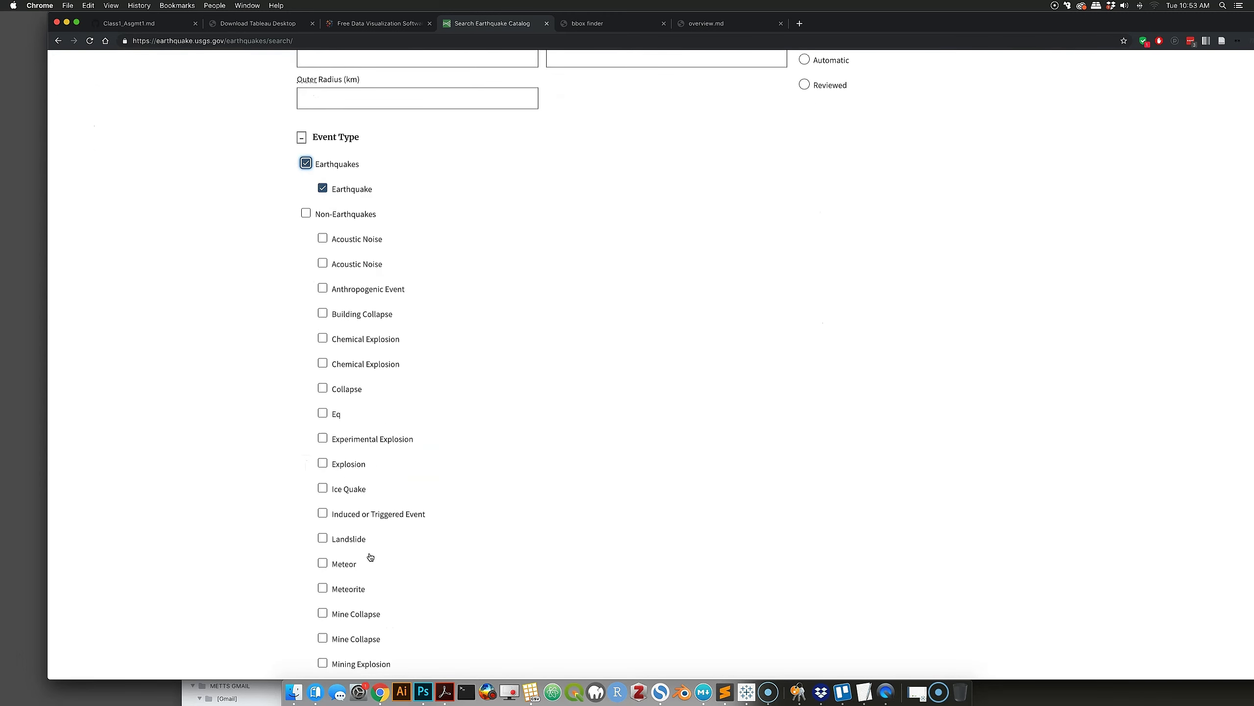
scroll(368, 552, "down", 8)
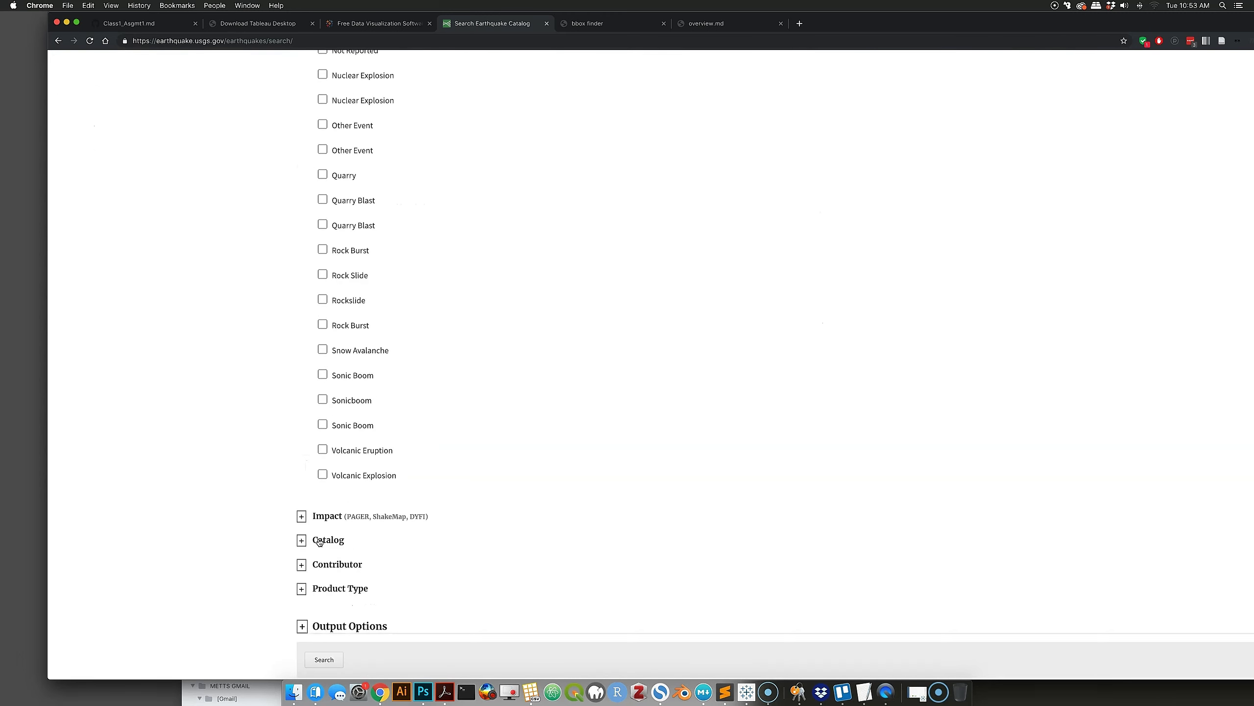
left_click(301, 516)
scroll(394, 530, "down", 7)
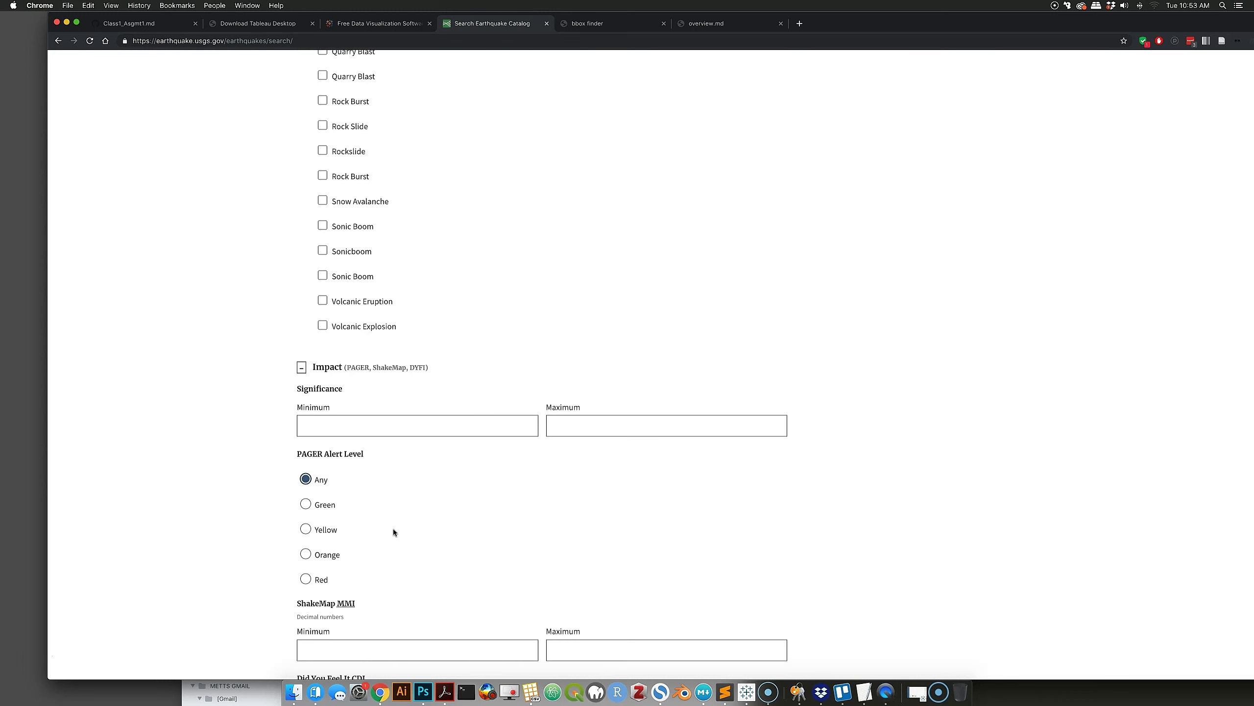
scroll(359, 497, "down", 4)
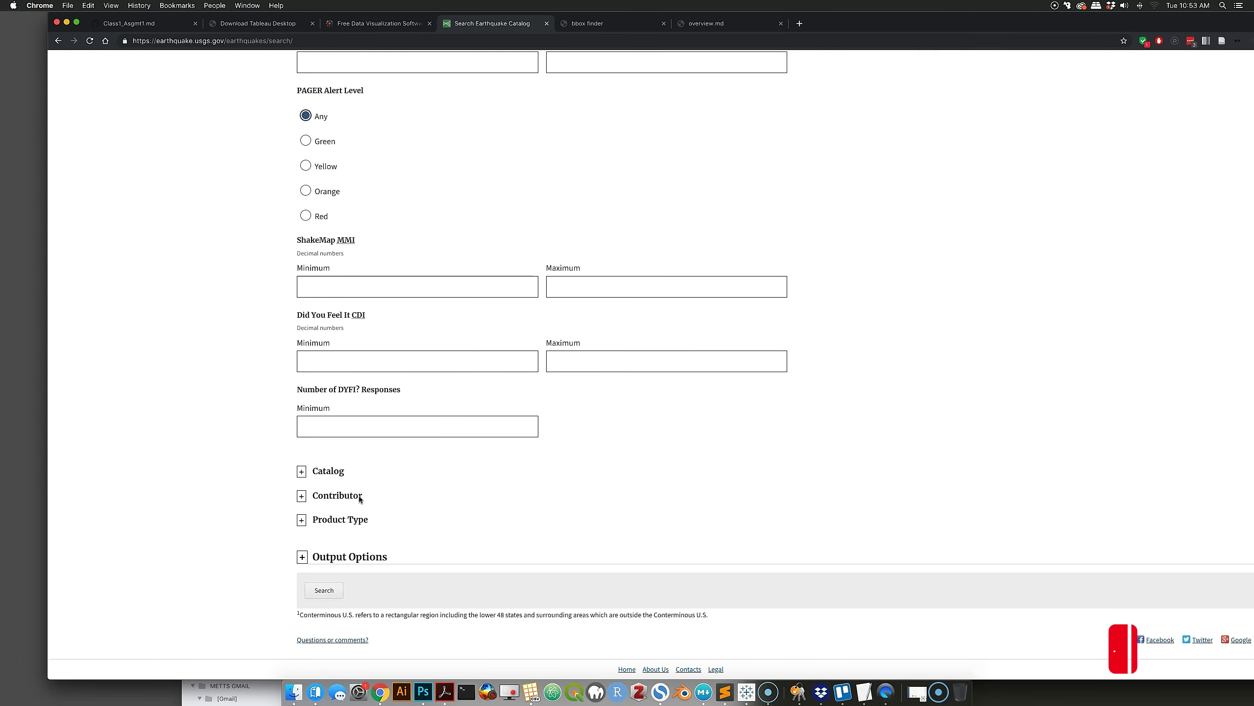
left_click(302, 479)
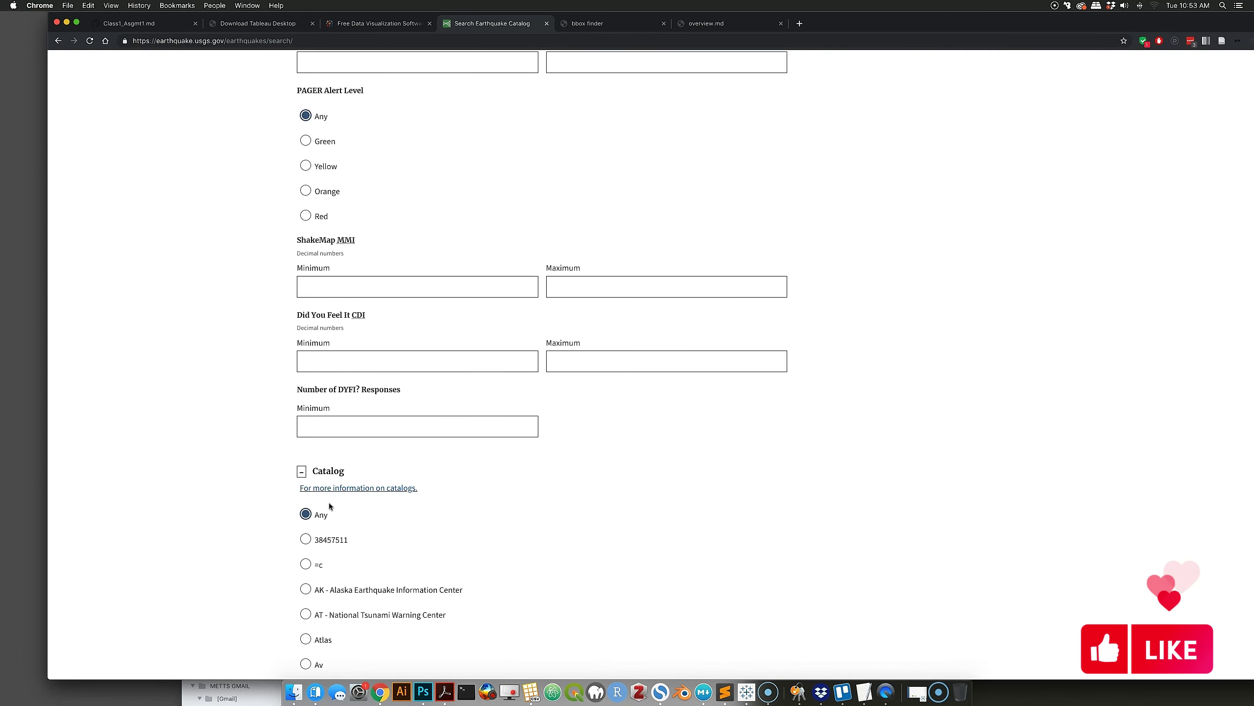
scroll(330, 506, "down", 4)
scroll(329, 506, "down", 18)
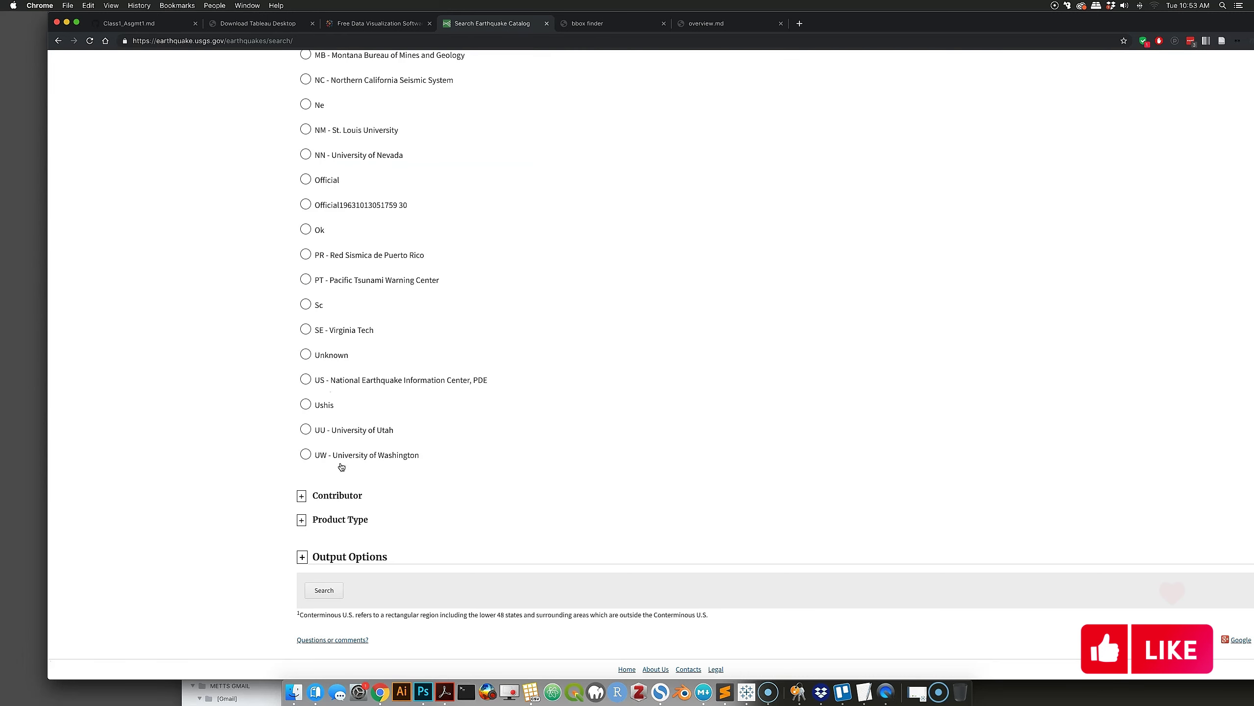
left_click(302, 495)
scroll(393, 520, "down", 10)
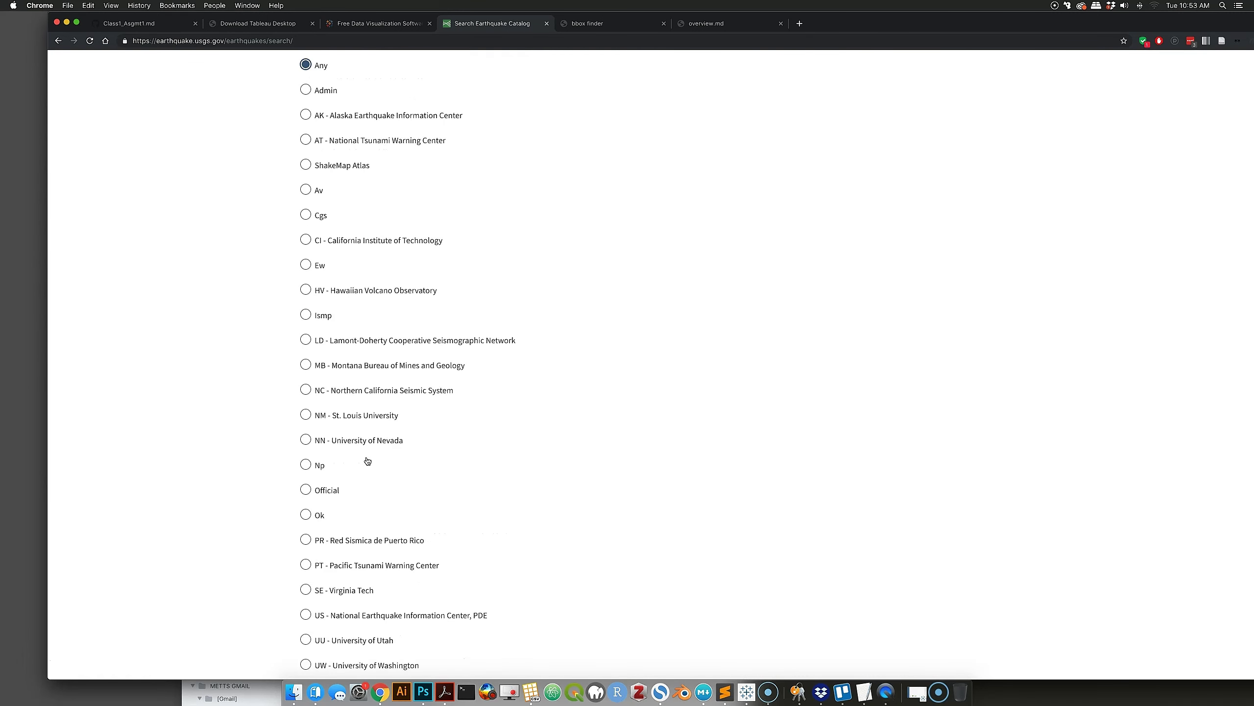
scroll(357, 451, "down", 4)
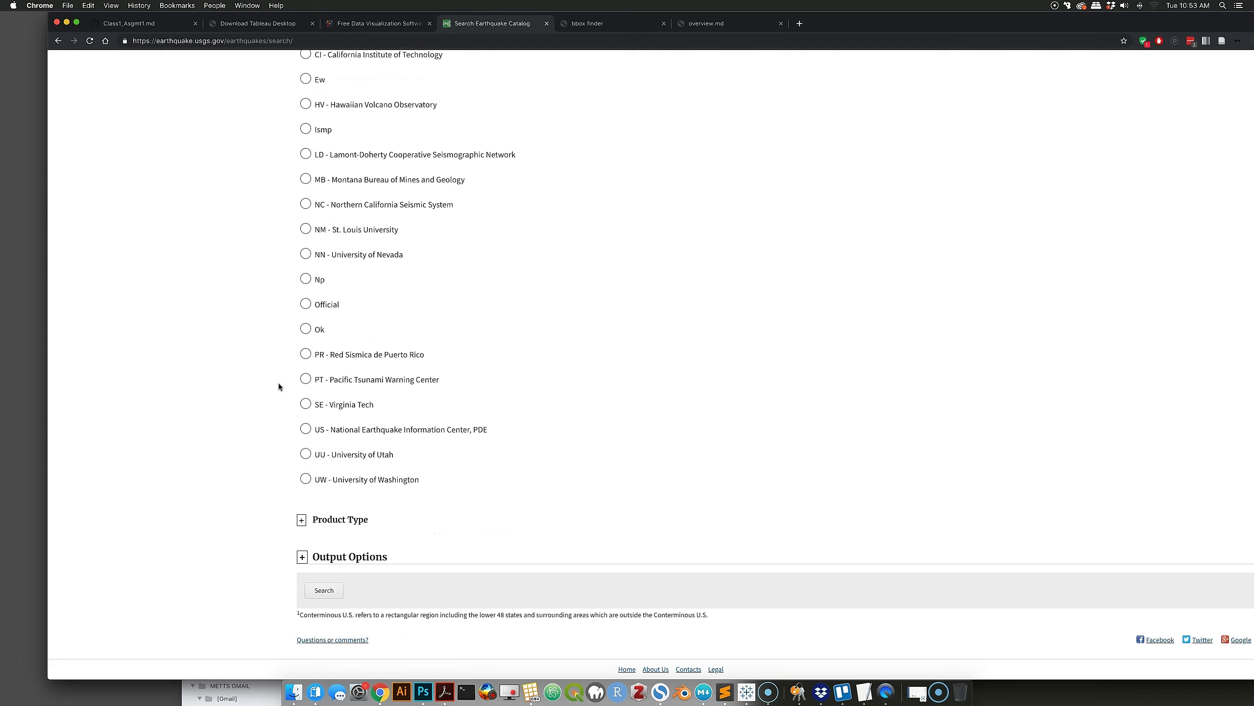
left_click(302, 520)
scroll(382, 498, "down", 4)
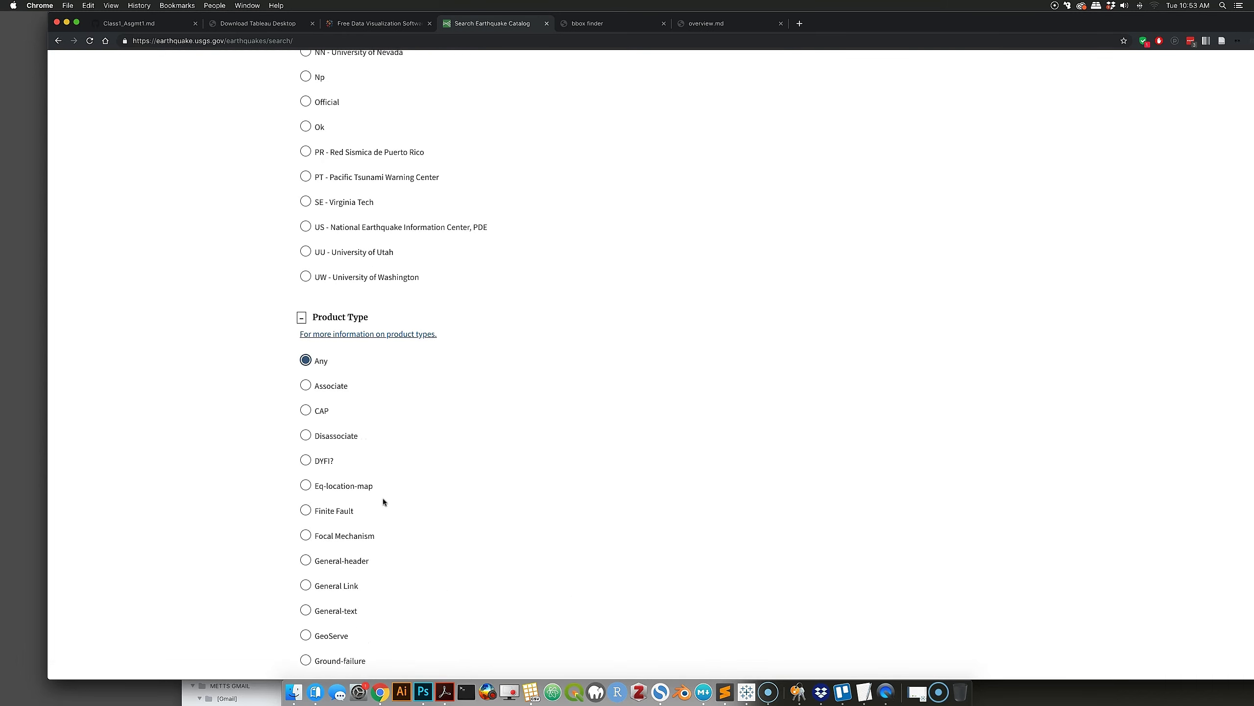
scroll(367, 519, "down", 20)
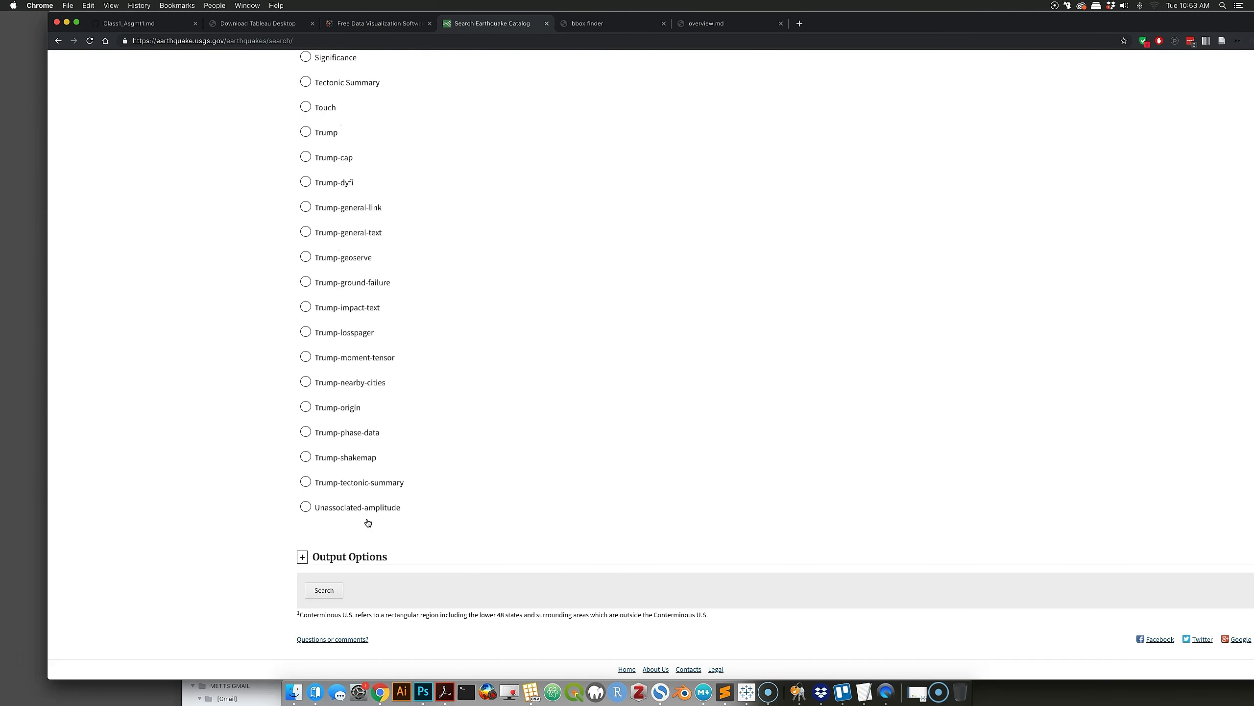
- Expand the Output Options and set the results format to CSV
left_click(302, 556)
scroll(468, 490, "down", 5)
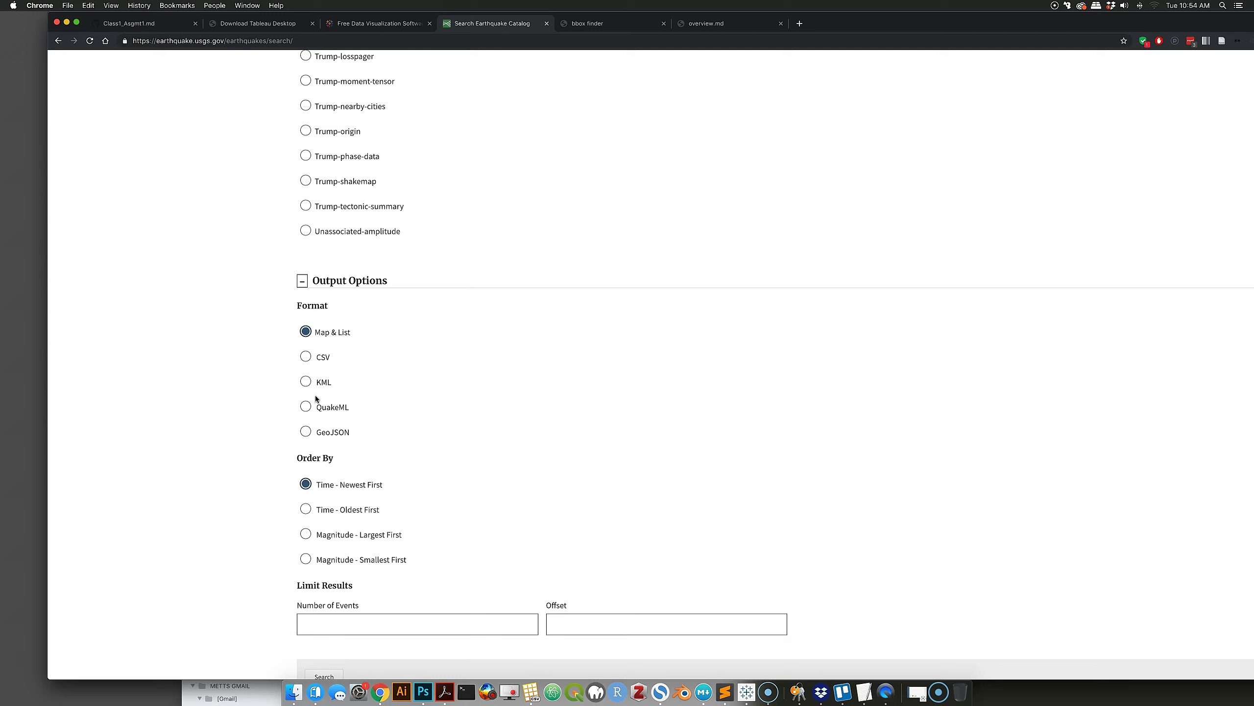
left_click(306, 358)
- Review the search criteria from the basic options down to the output options, and run the search to download the CSV file
scroll(515, 391, "up", 10)
scroll(517, 394, "up", 20)
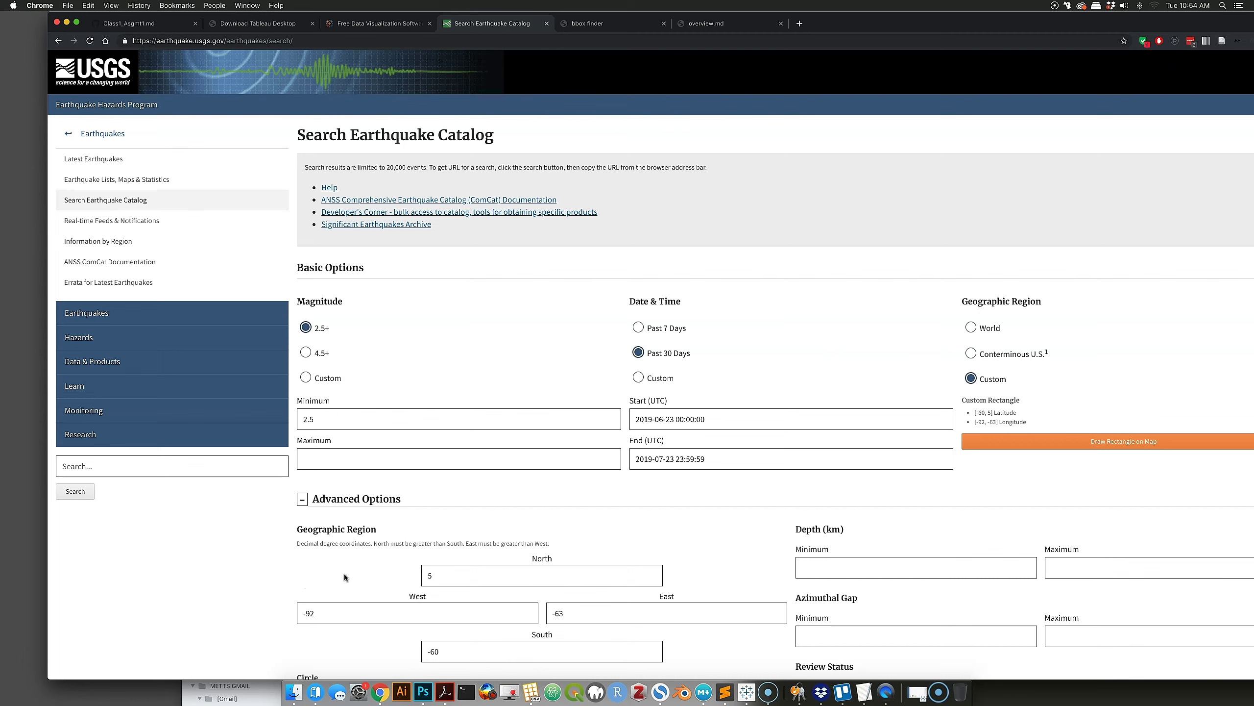
scroll(334, 575, "down", 20)
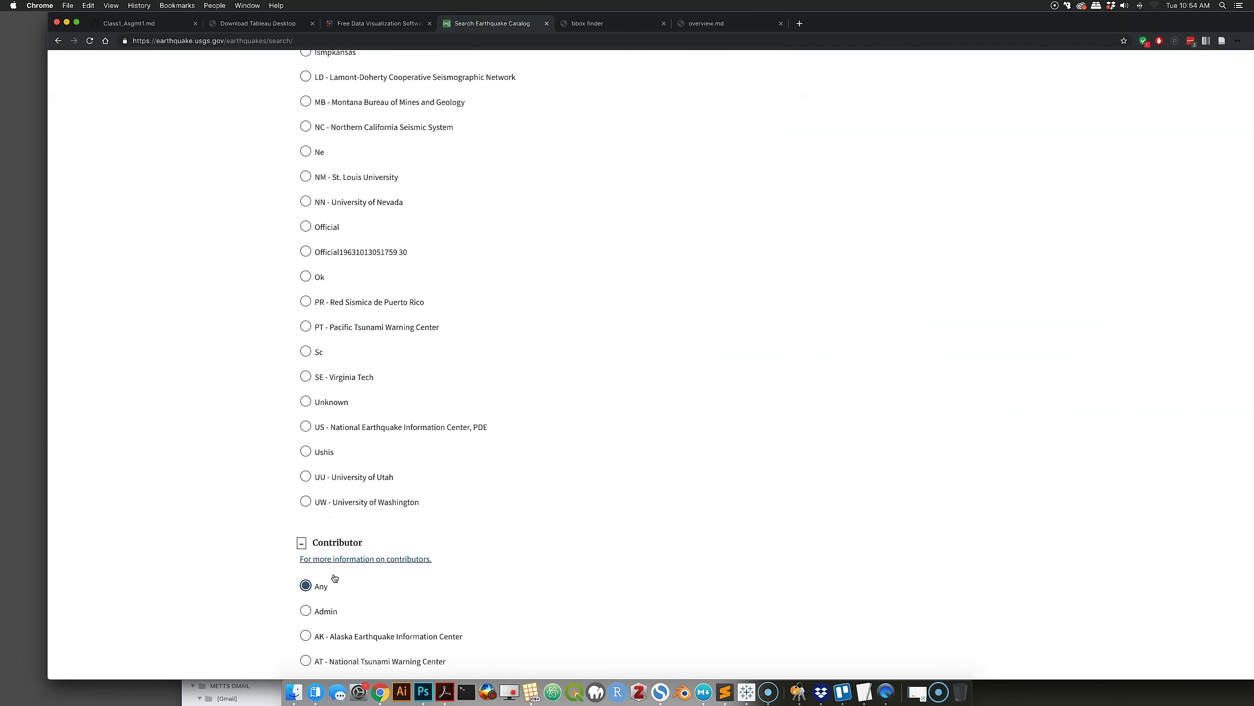
scroll(335, 576, "down", 20)
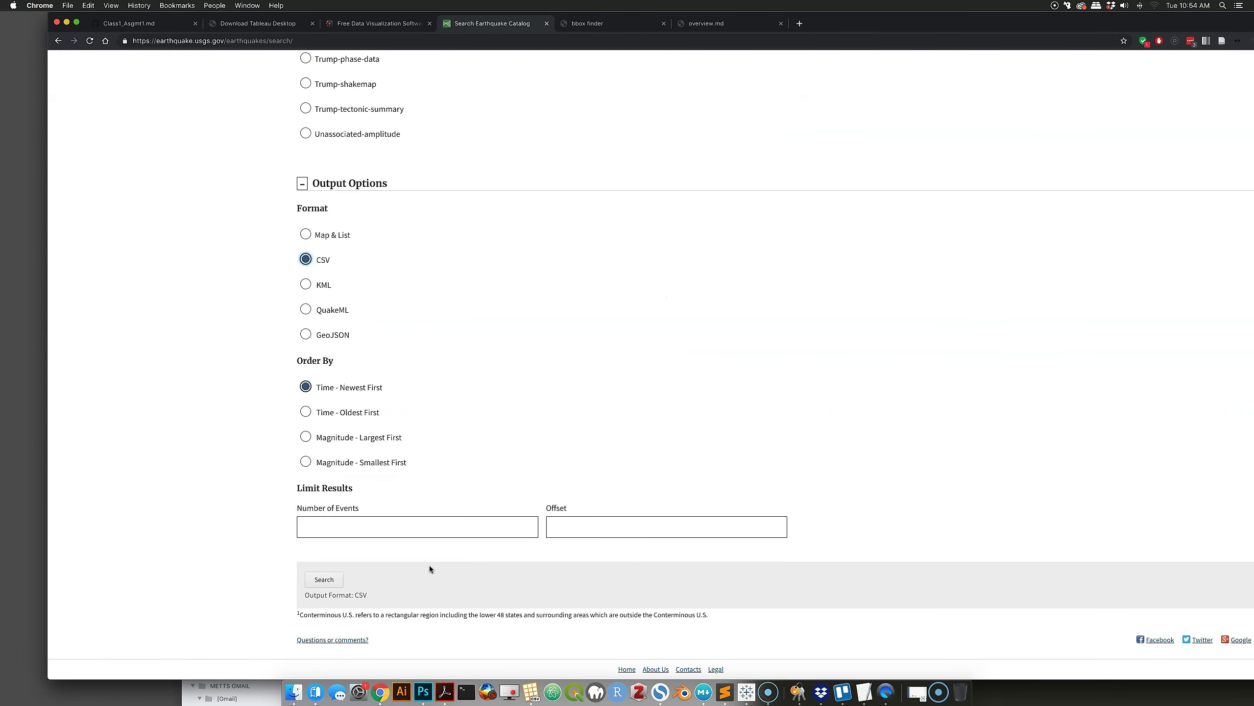
left_click(327, 582)
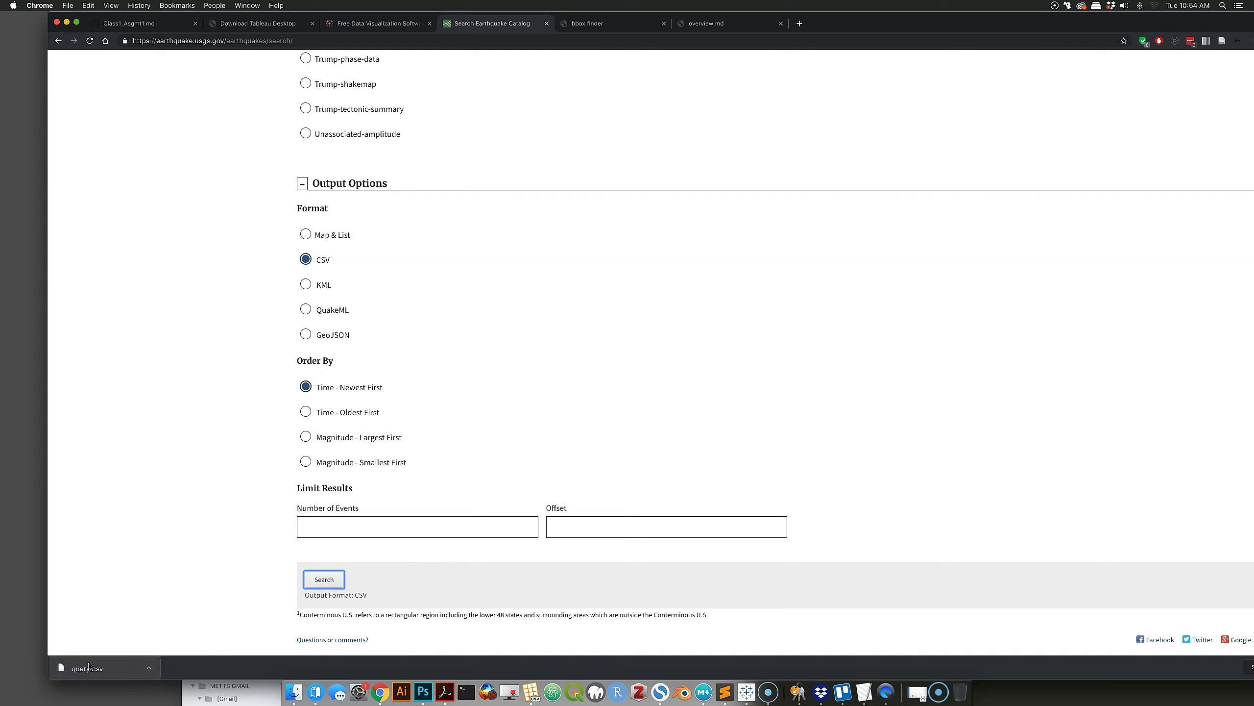
- Move the downloaded query.csv via the desktop into the usgs_earthquake folder and close the folder window
left_click_drag(88, 667, 28, 518)
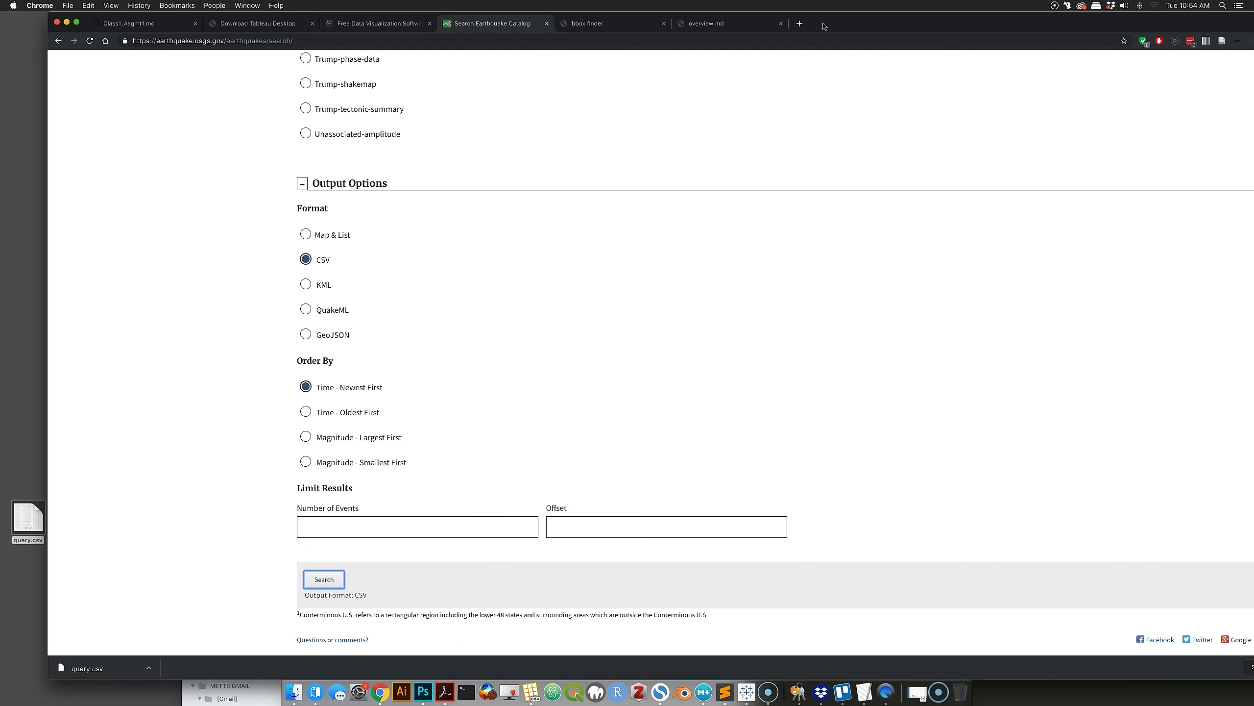
left_click_drag(823, 26, 926, 450)
left_click_drag(26, 521, 850, 188)
double_click(833, 91)
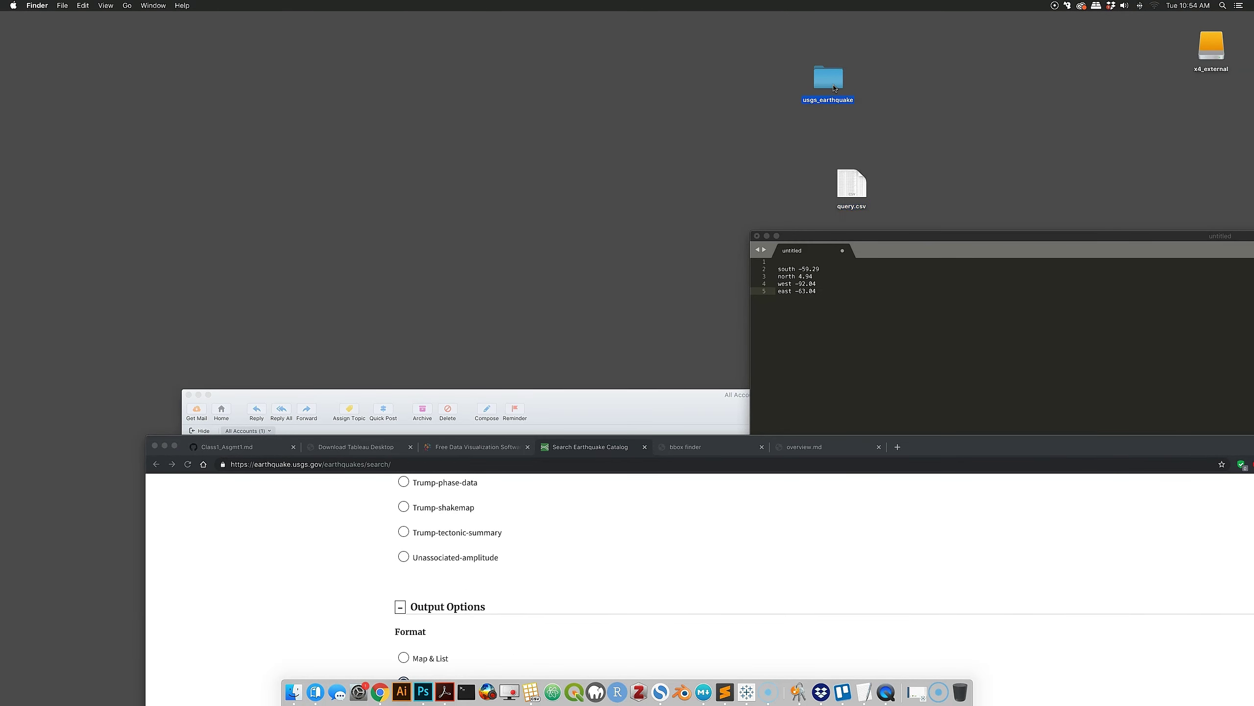
left_click_drag(848, 205, 651, 247)
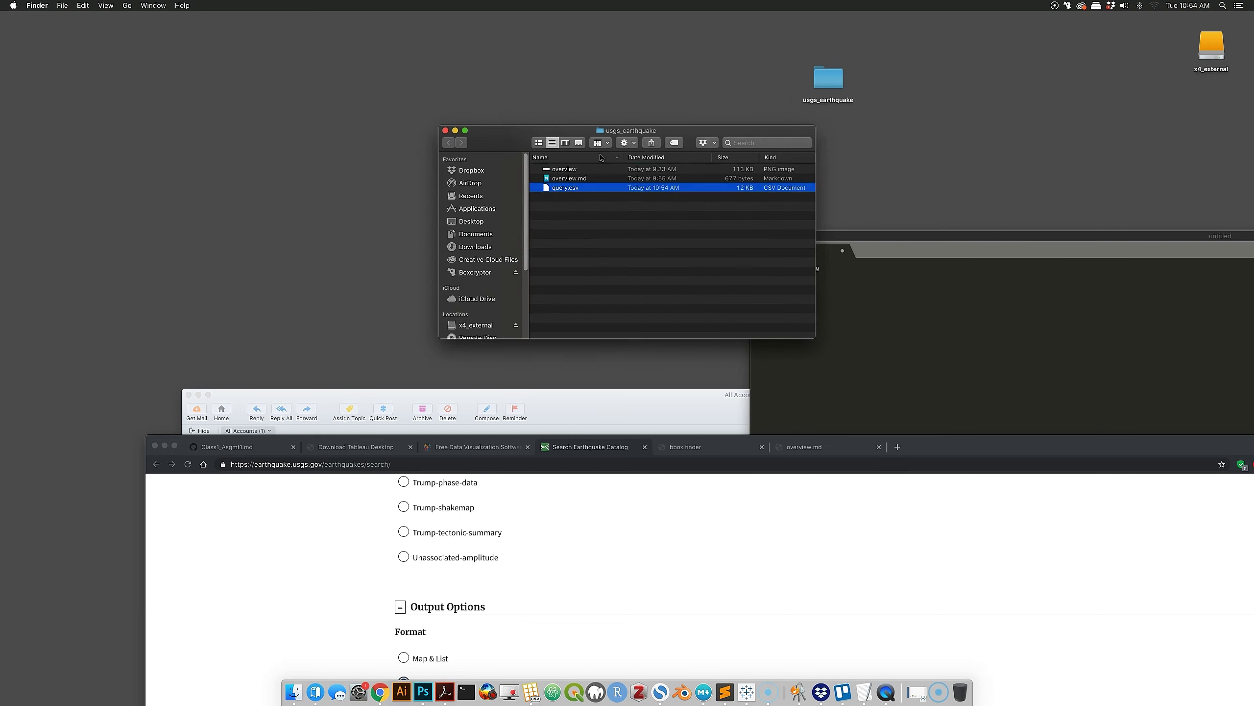
left_click(445, 131)
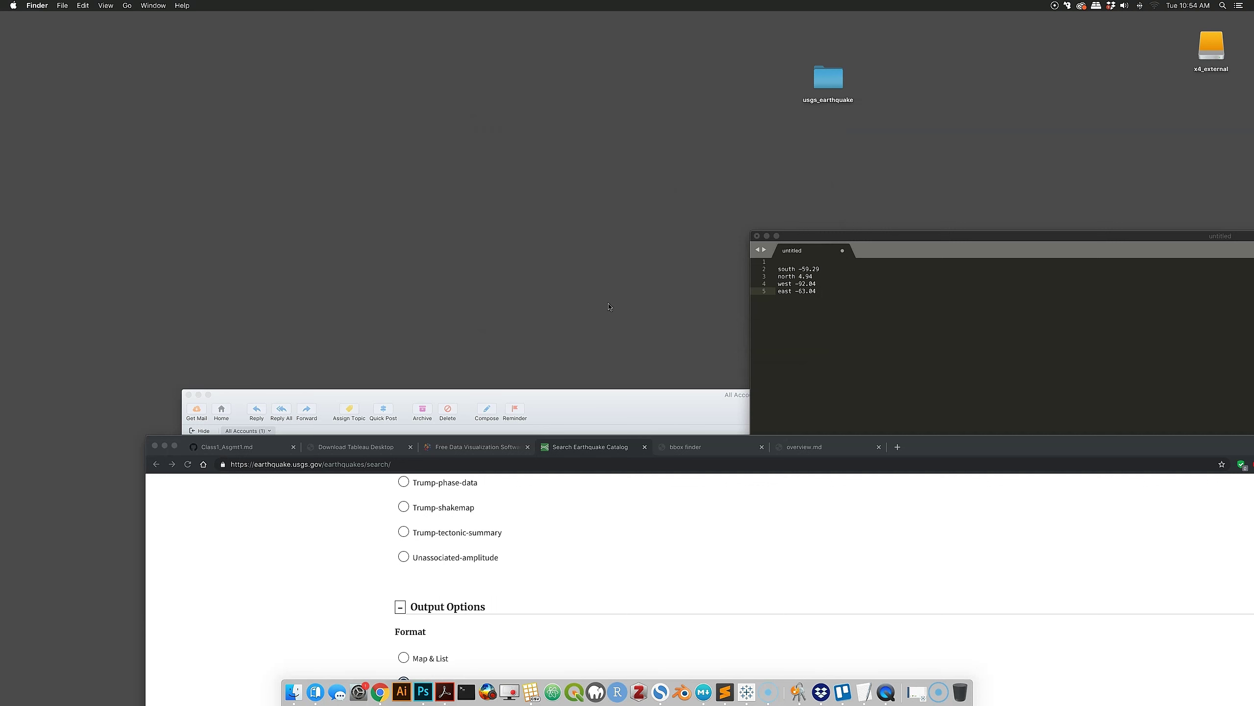
- Reopen the usgs_earthquake folder and open query.csv with Table Tool
left_click_drag(859, 457, 733, 346)
double_click(831, 75)
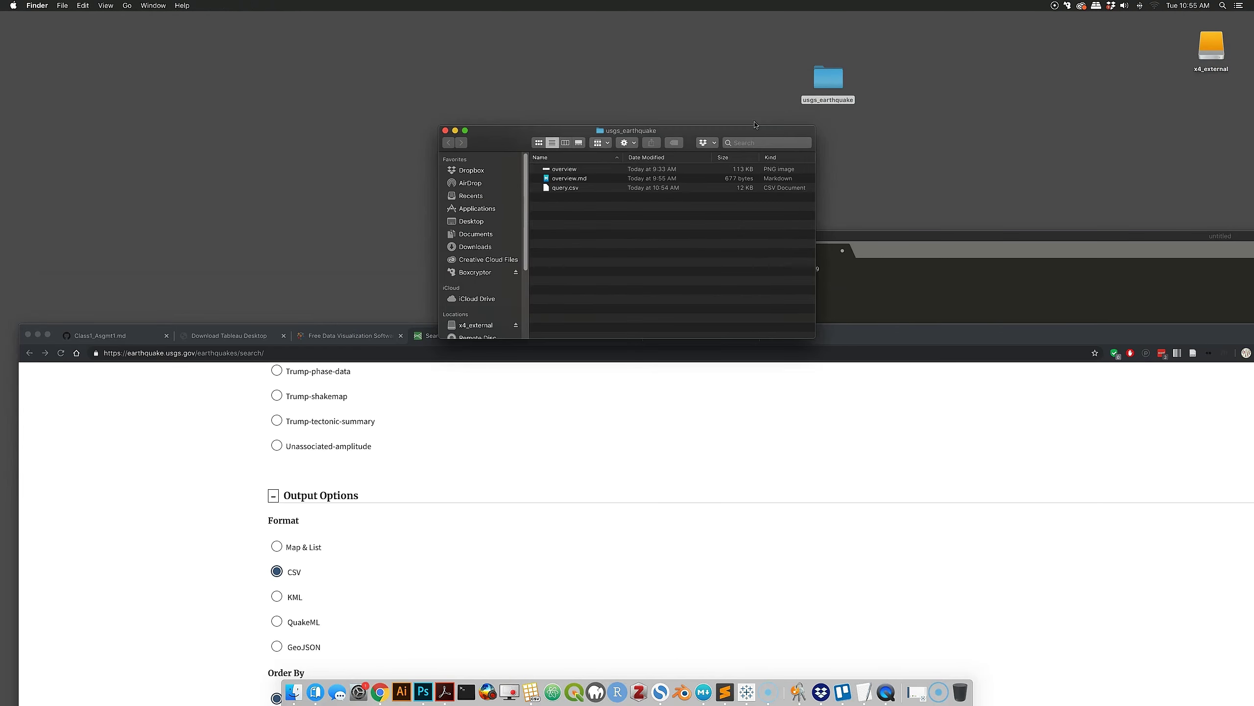
left_click(554, 188)
right_click(554, 194)
mouse_move(642, 205)
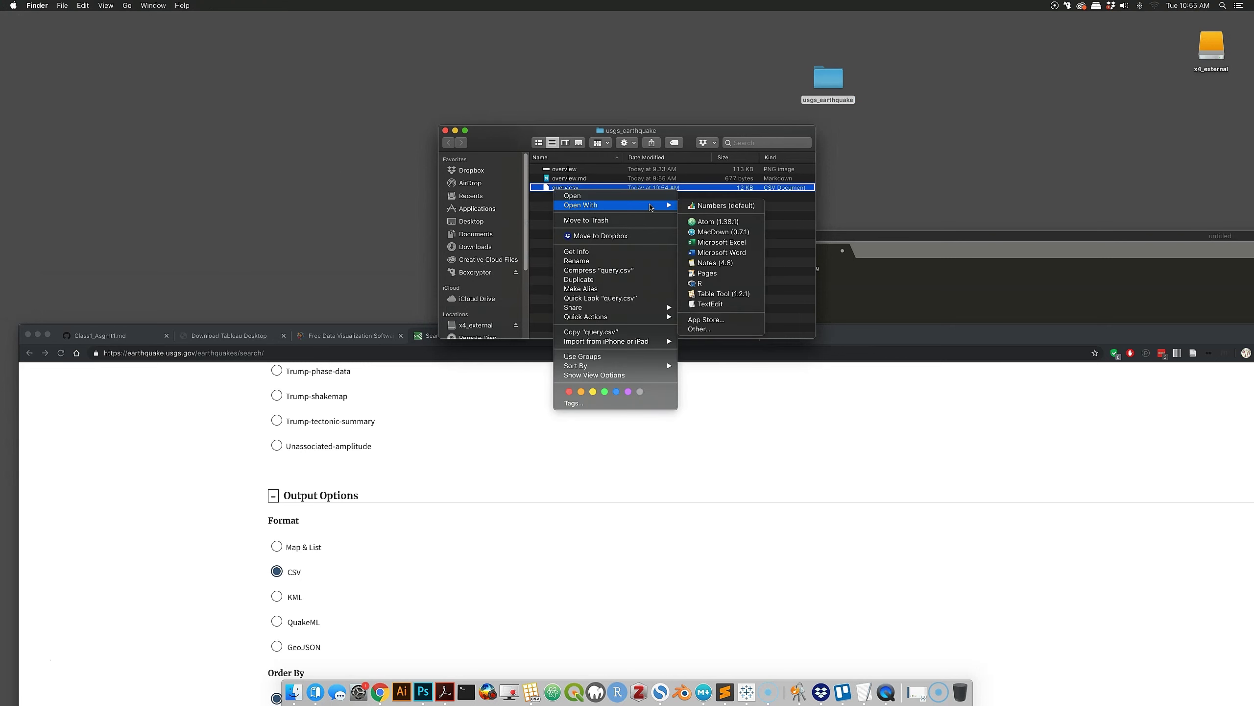
left_click(701, 294)
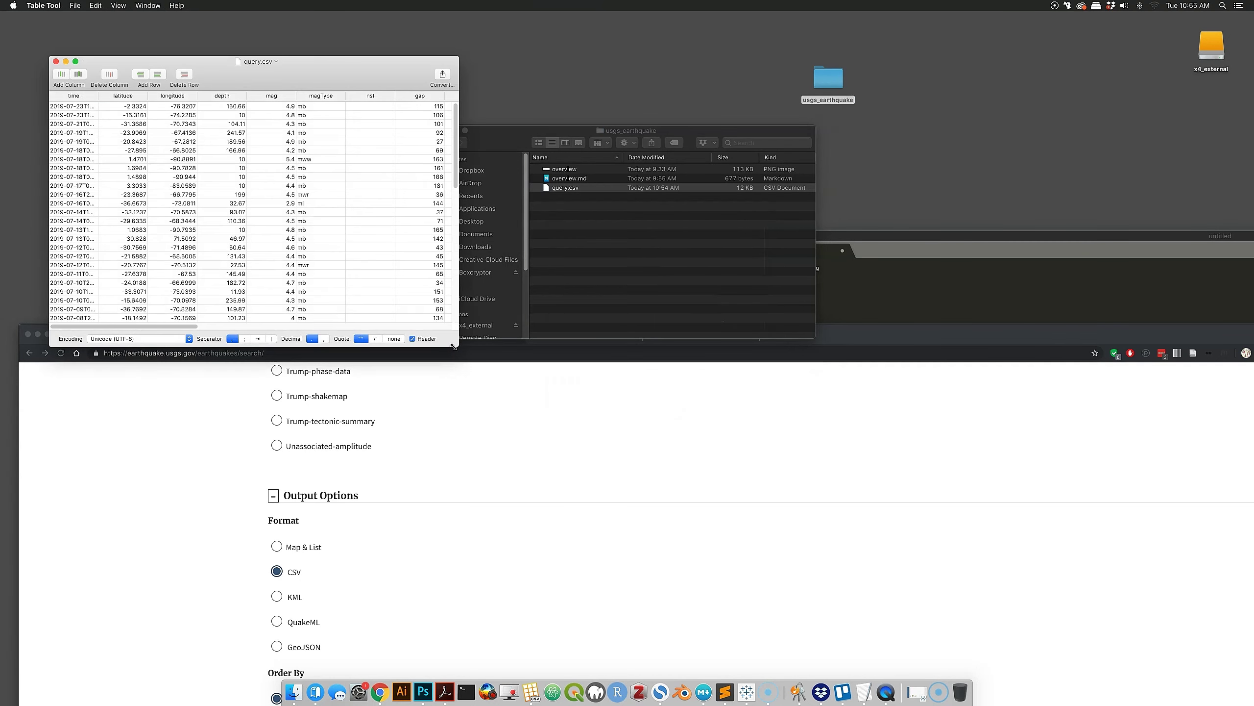
- Enlarge the query.csv window to show more rows and columns, and widen the place column to fit its full text
left_click_drag(457, 346, 1023, 647)
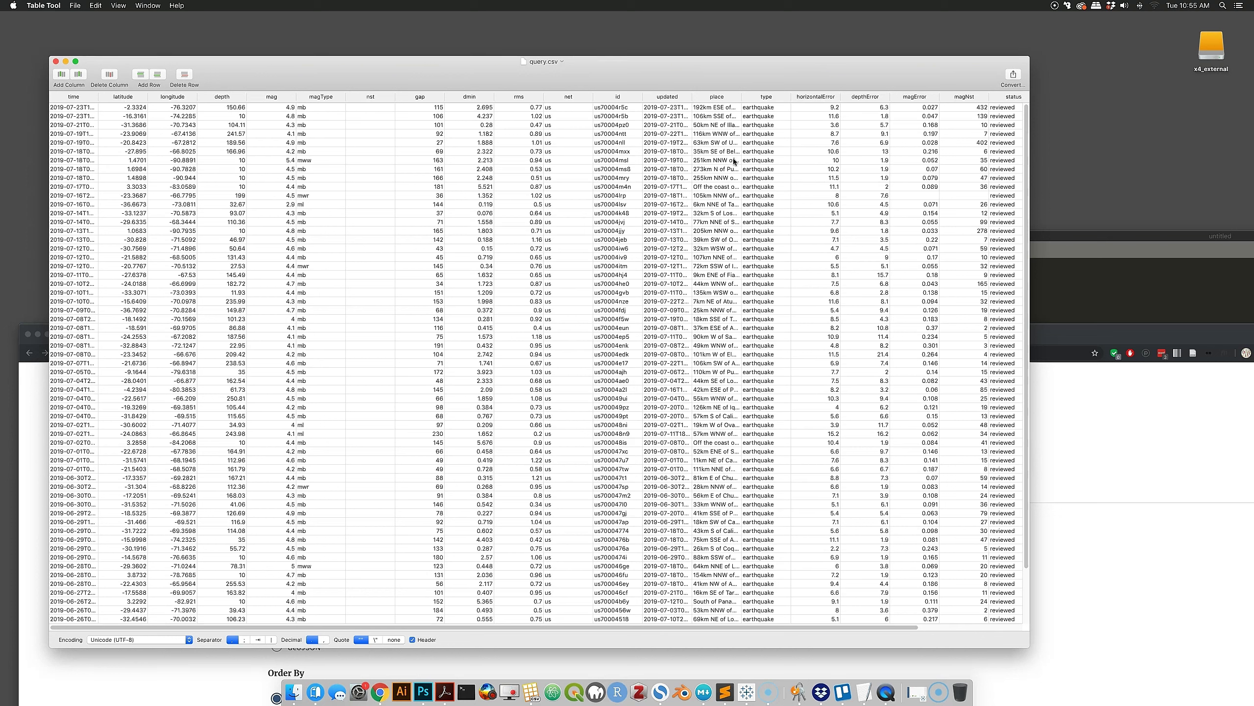
left_click_drag(741, 97, 861, 109)
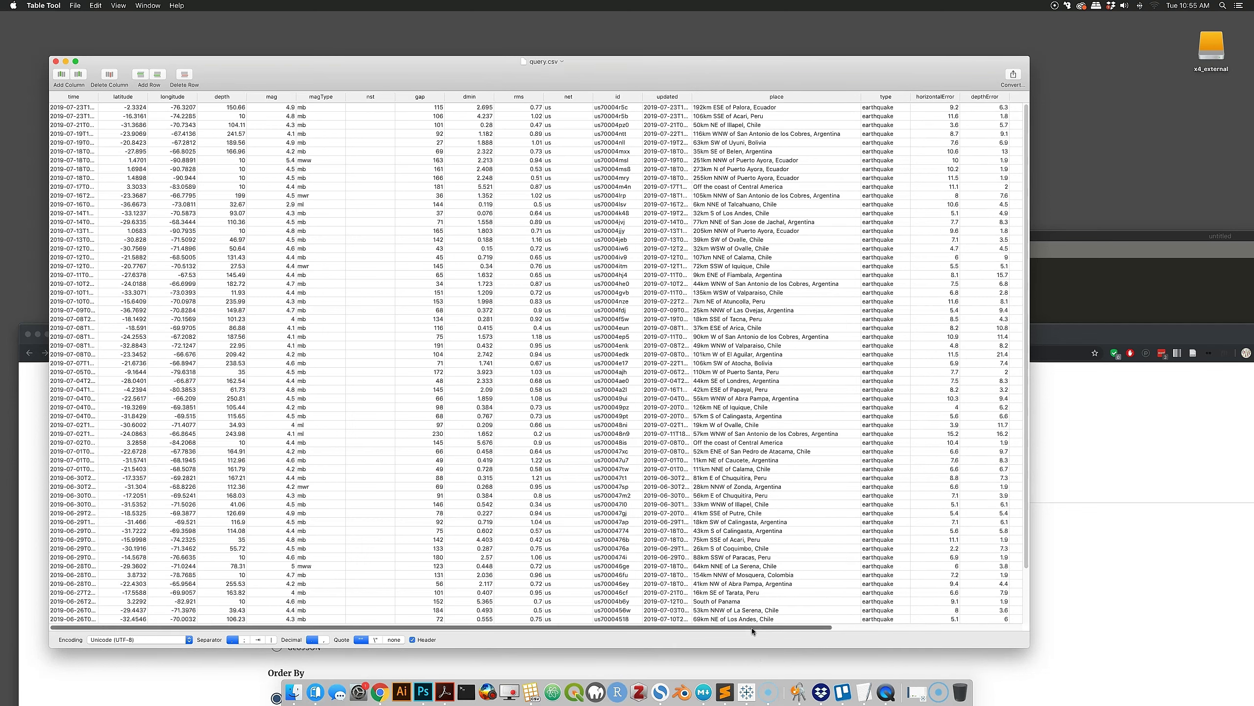
- Examine the earthquake table across its columns, highlighting the mag column and the place column
left_click_drag(752, 627, 763, 629)
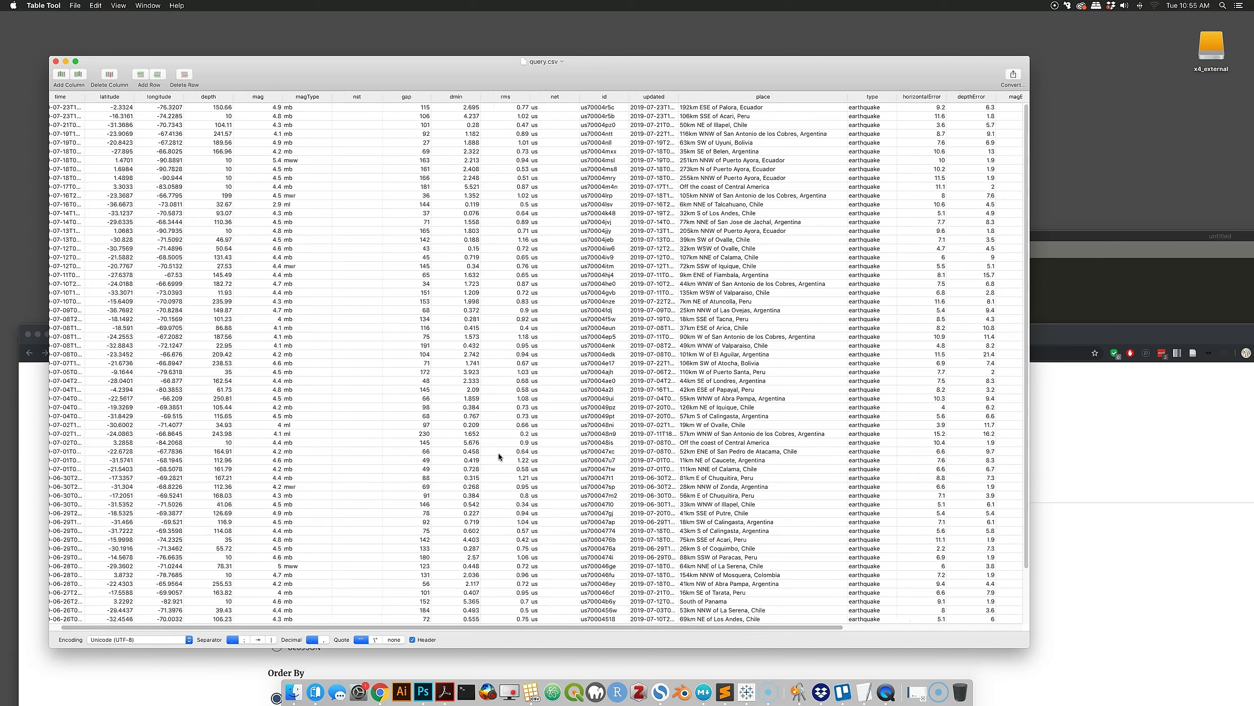
left_click(281, 98)
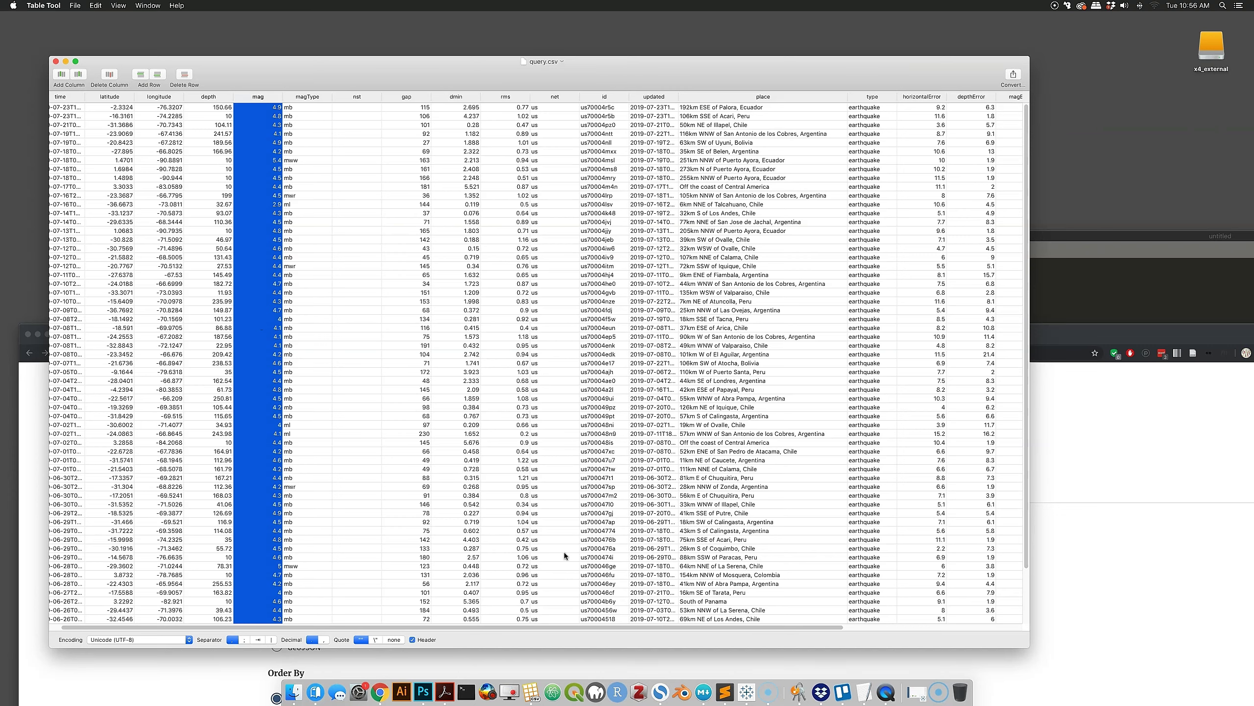
left_click_drag(553, 628, 753, 625)
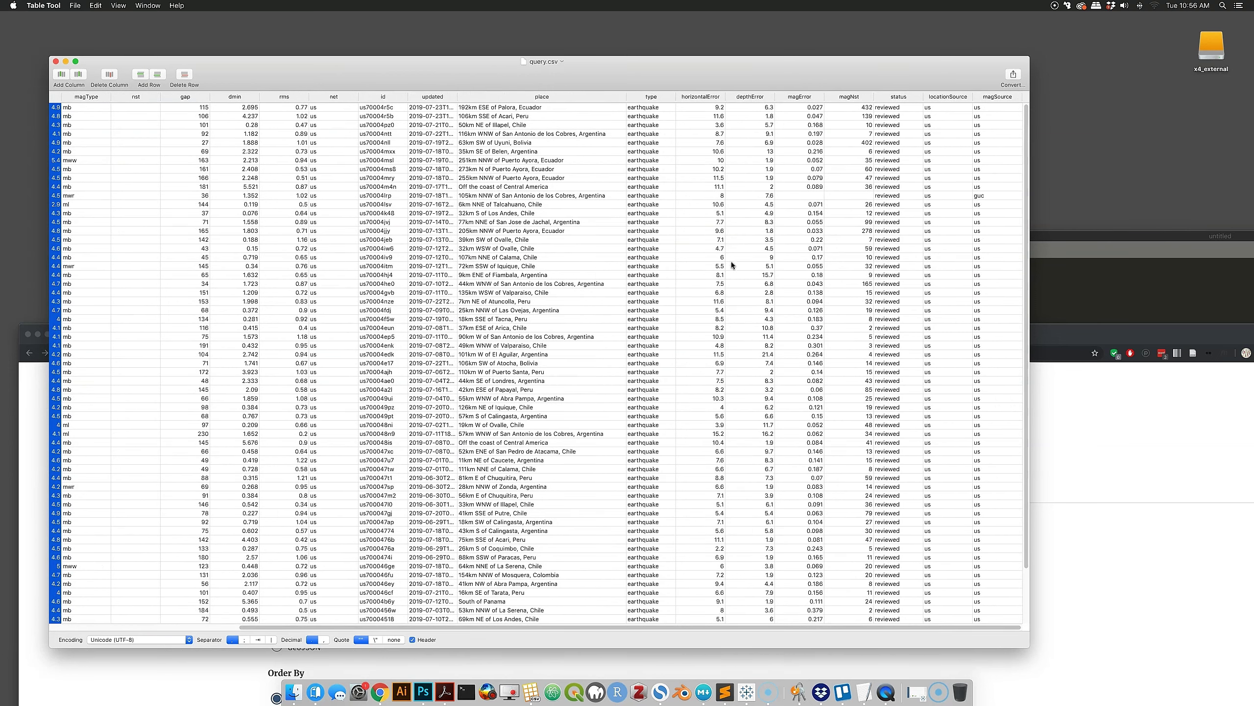
left_click(489, 97)
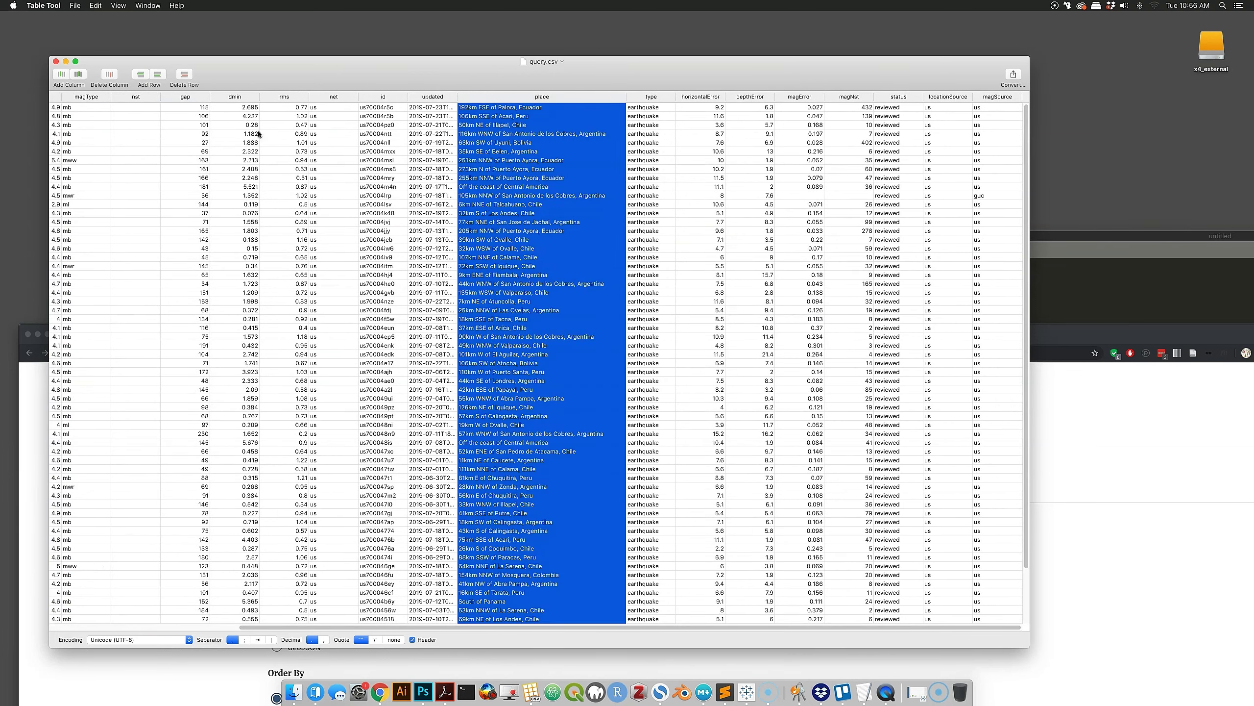
left_click_drag(484, 626, 266, 611)
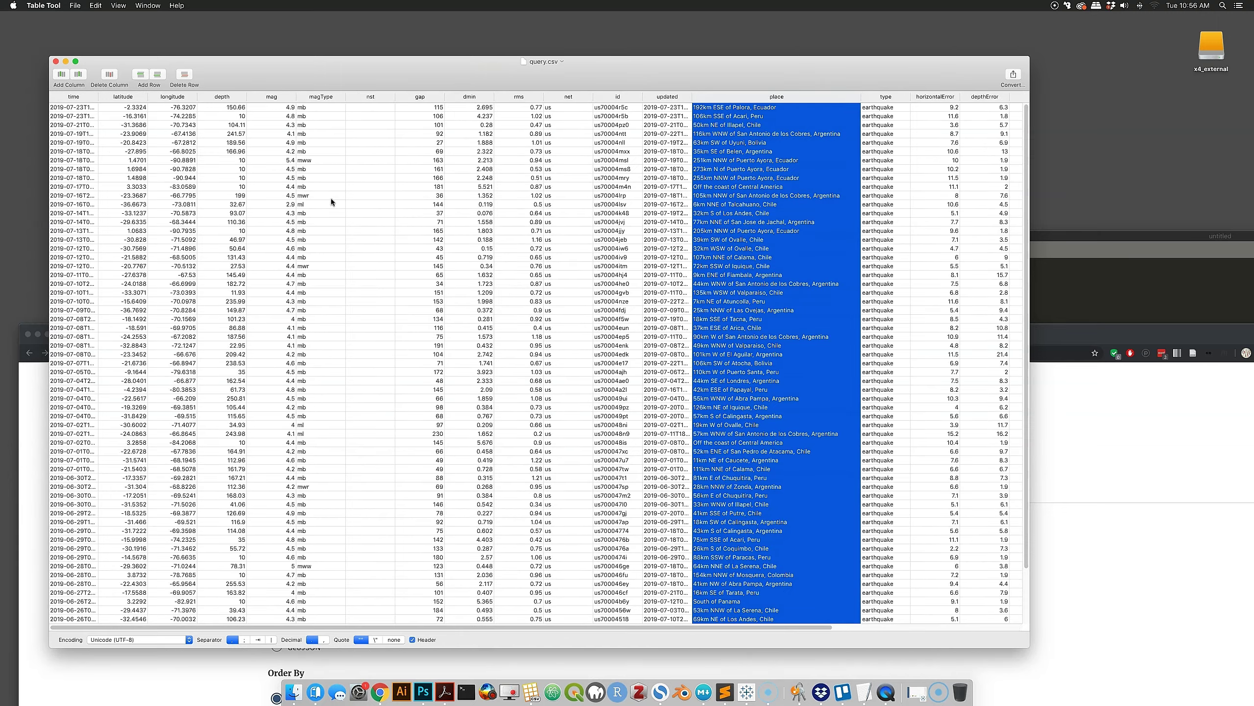
- Highlight the mag, latitude and longitude columns of the earthquake table to review the fields needed for mapping
left_click(265, 97)
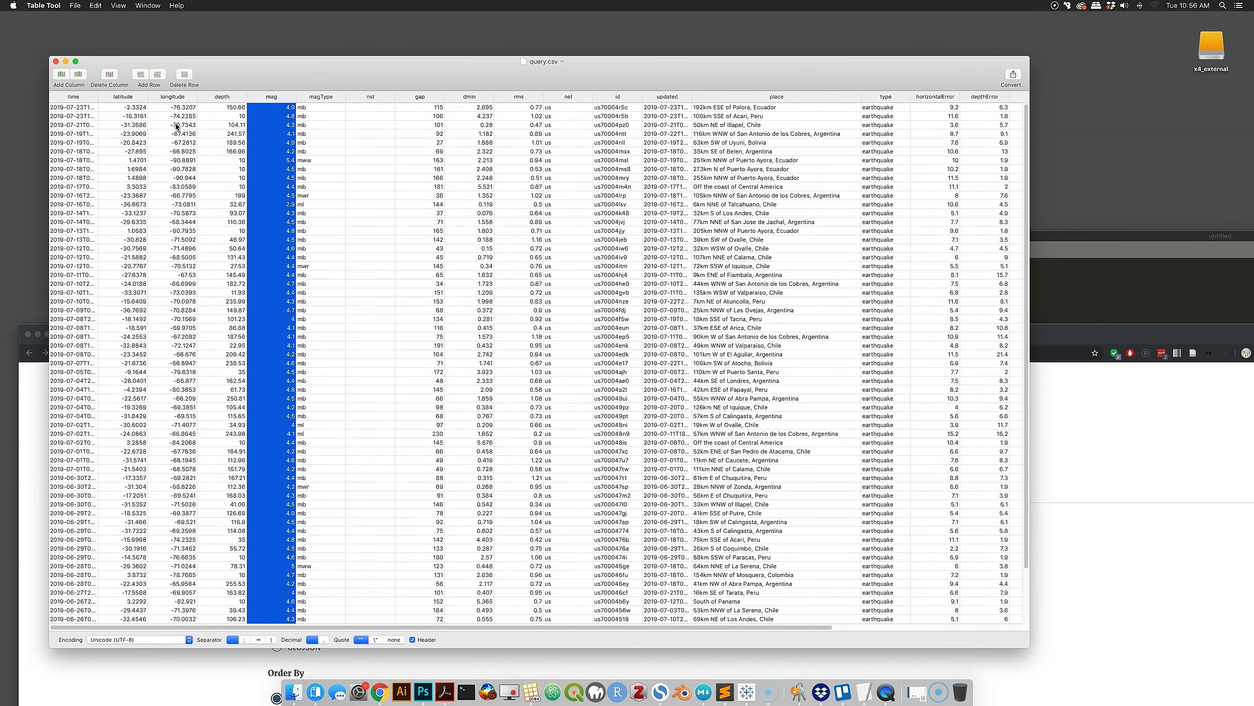
left_click(107, 95)
left_click(158, 98)
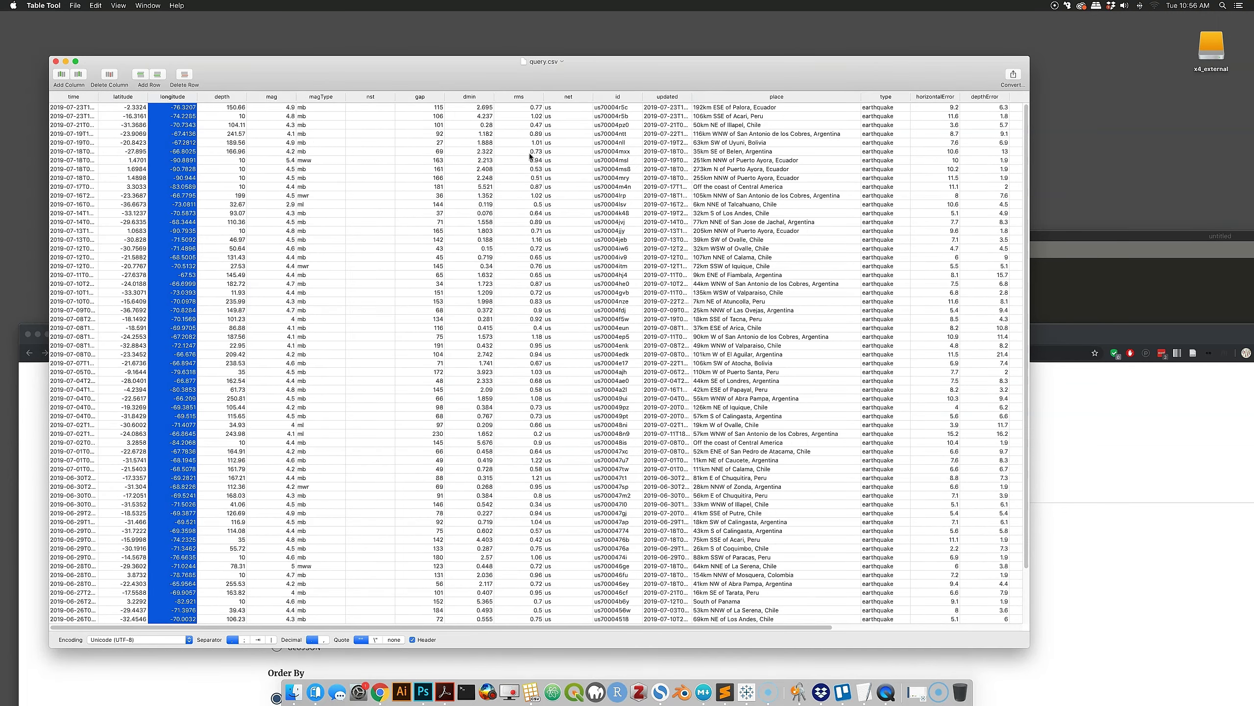
- Close the query.csv table and the usgs_earthquake folder window, and open Tableau Desktop
left_click(56, 62)
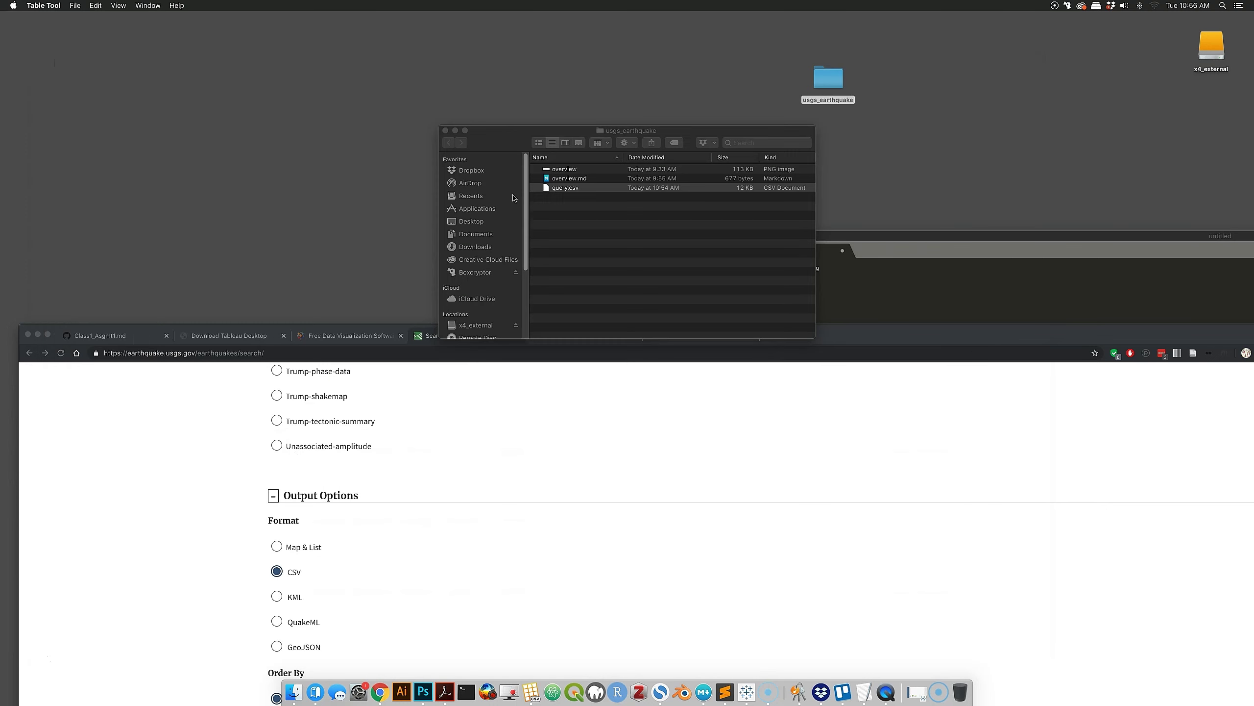
key("super+w")
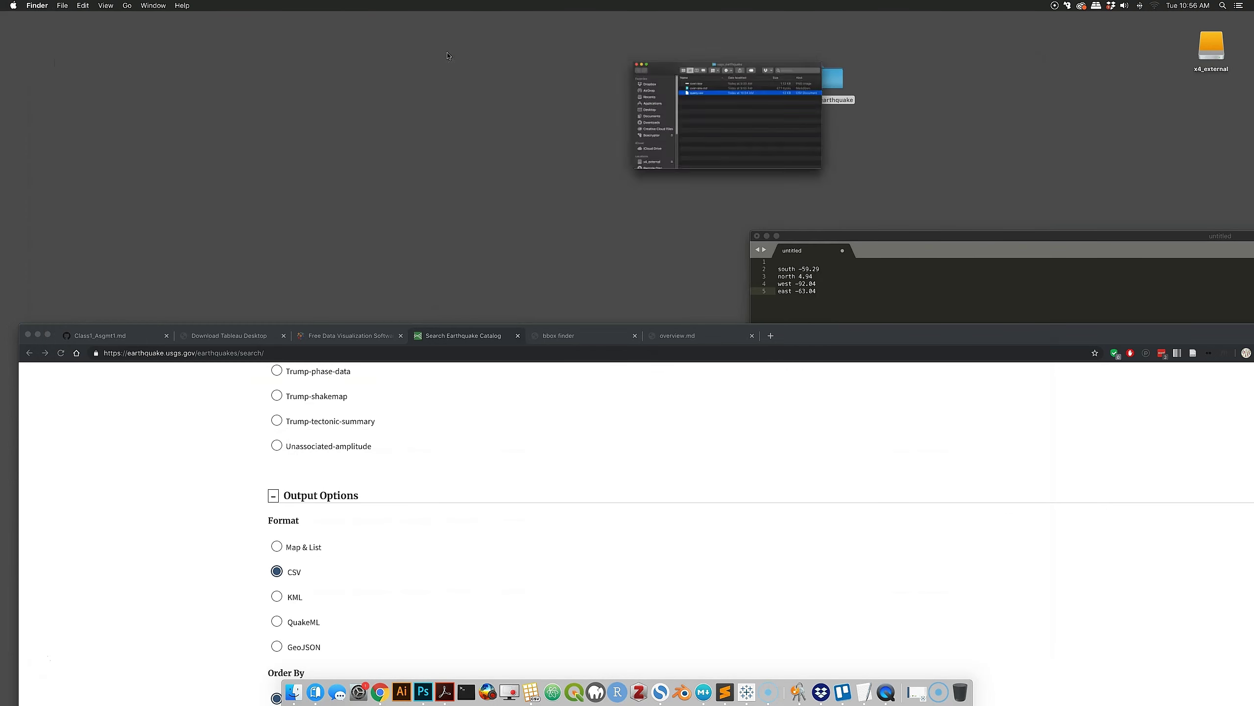
left_click(747, 692)
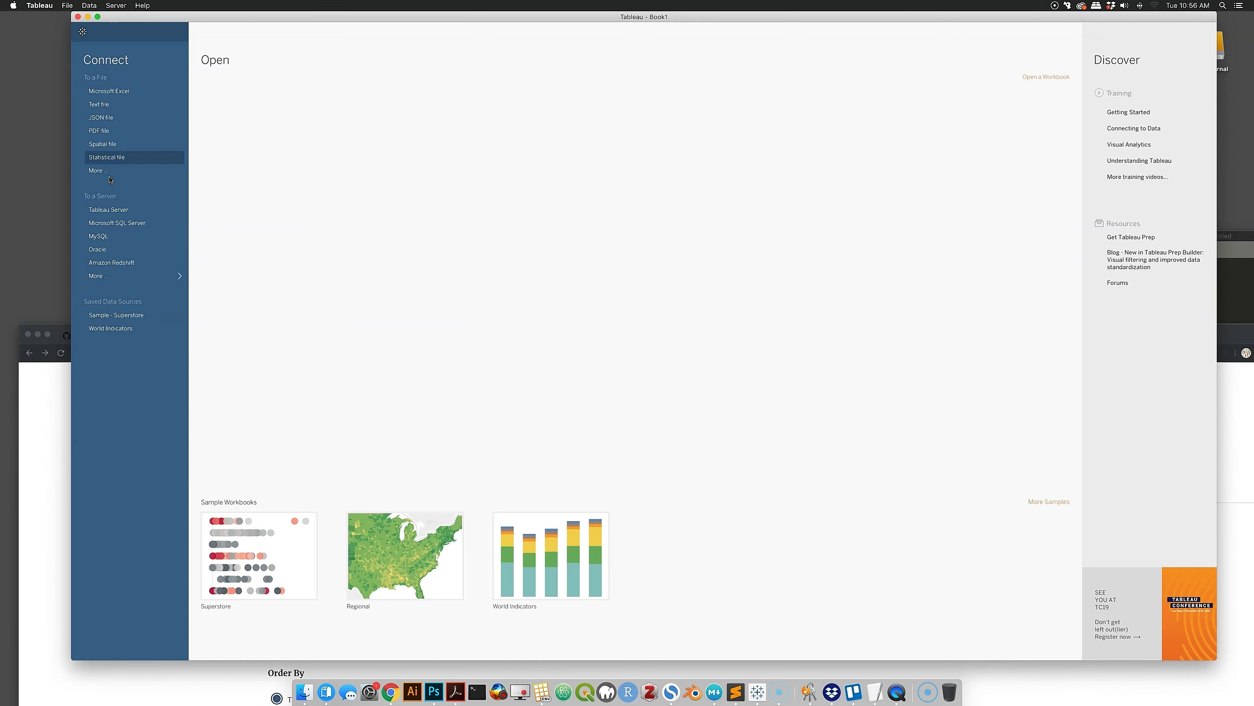
left_click_drag(112, 19, 90, 27)
left_click(67, 5)
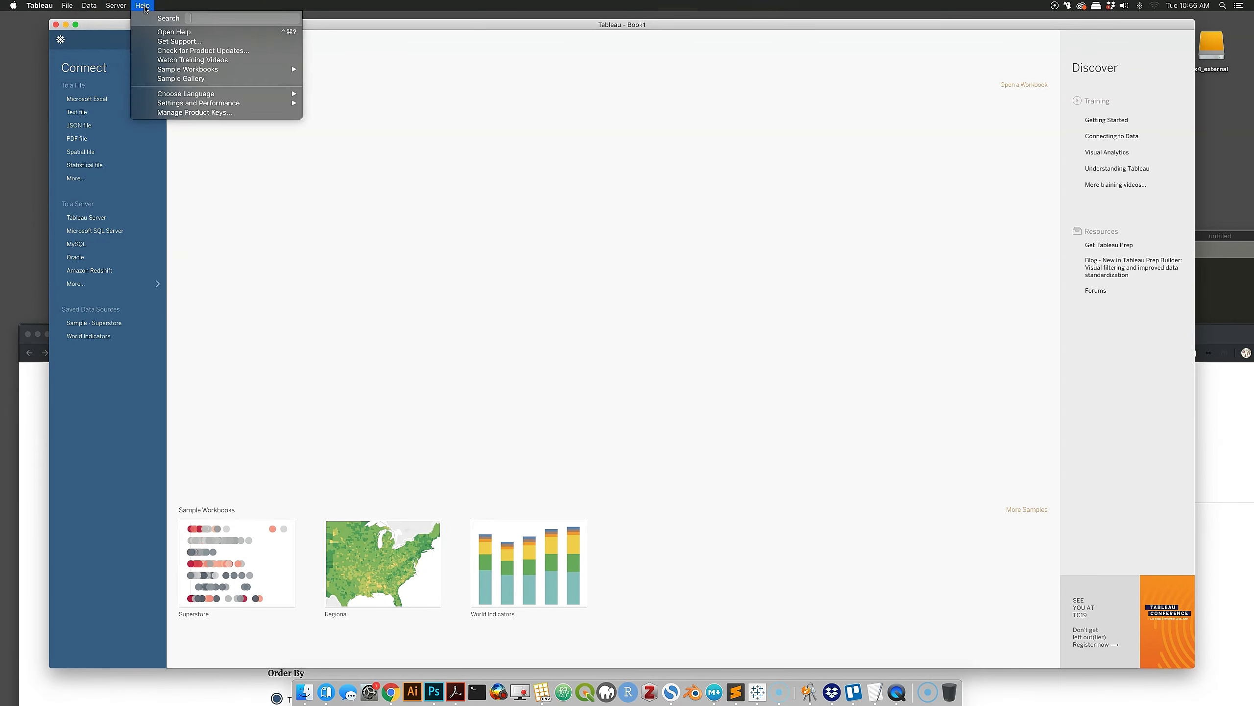
left_click(241, 26)
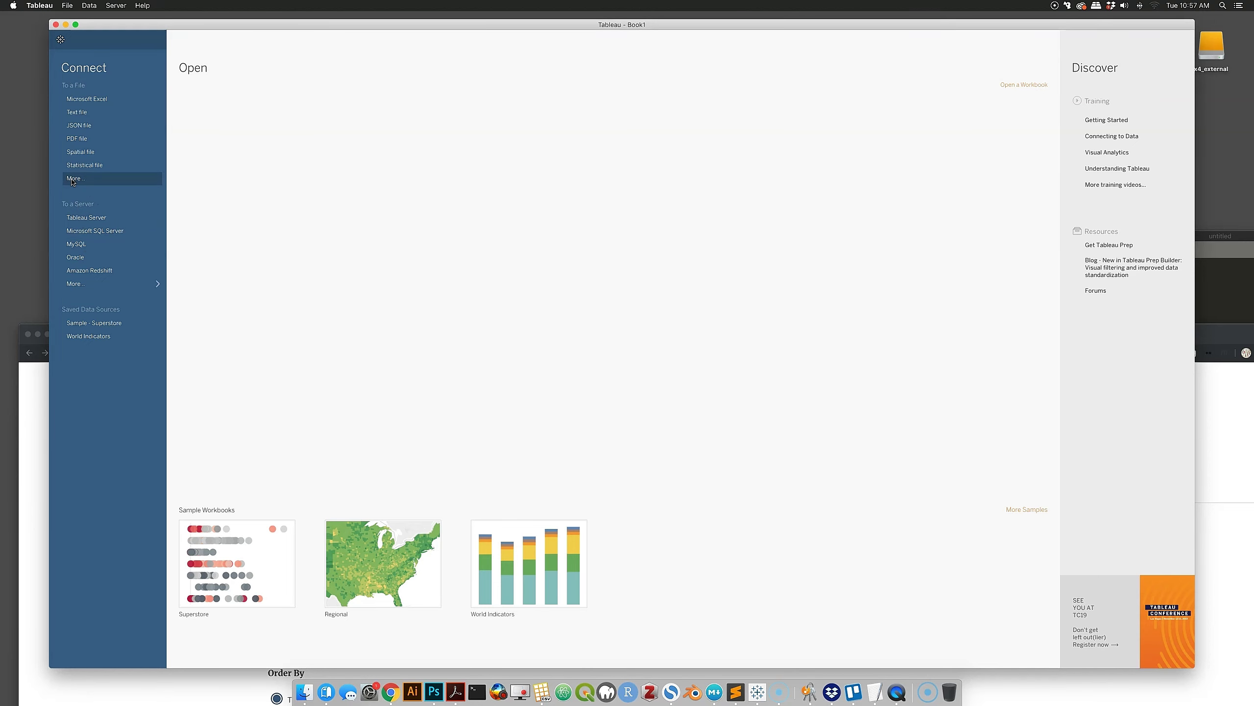
- Connect to query.csv from the usgs_earthquake folder on the Desktop as the workbook's data source
left_click(72, 179)
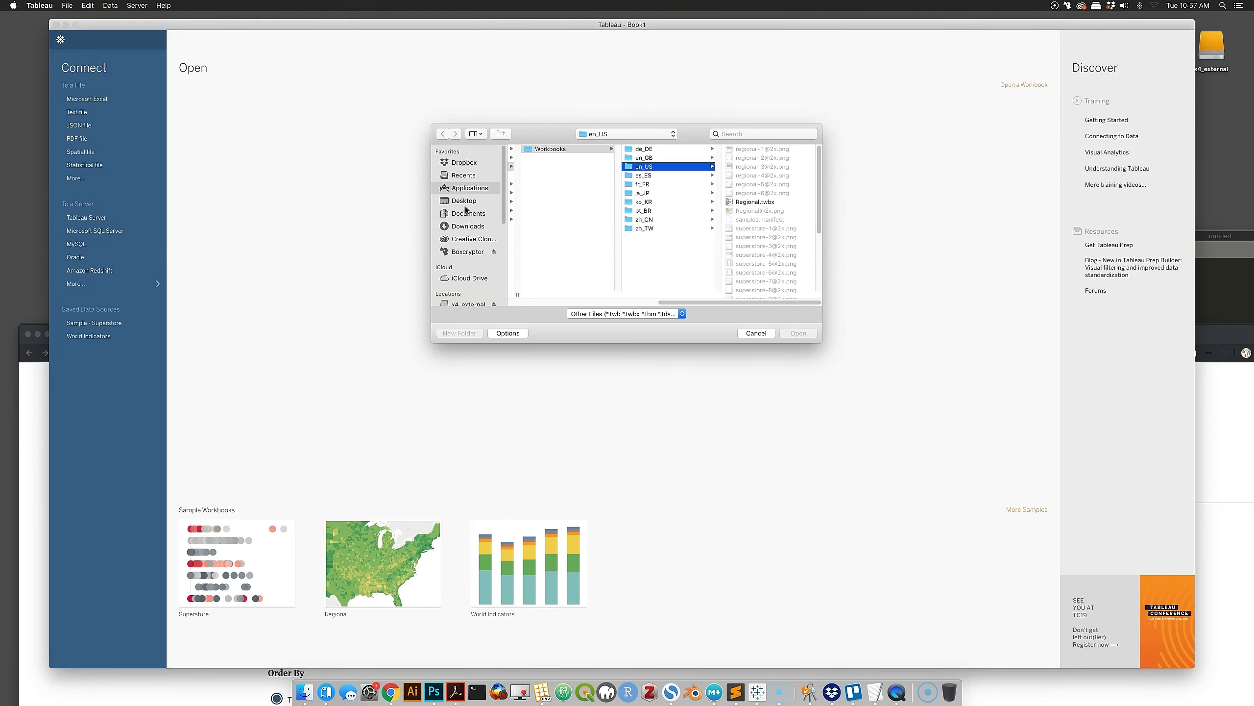
left_click(464, 201)
left_click(549, 149)
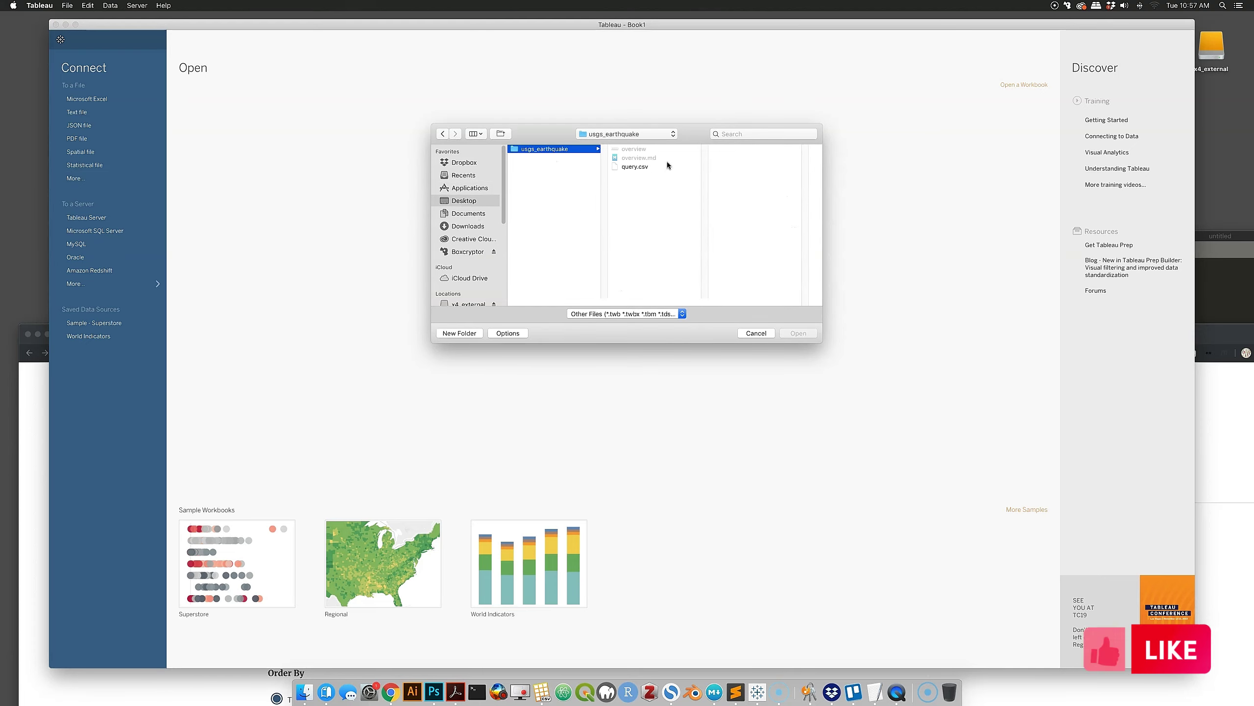
left_click(635, 167)
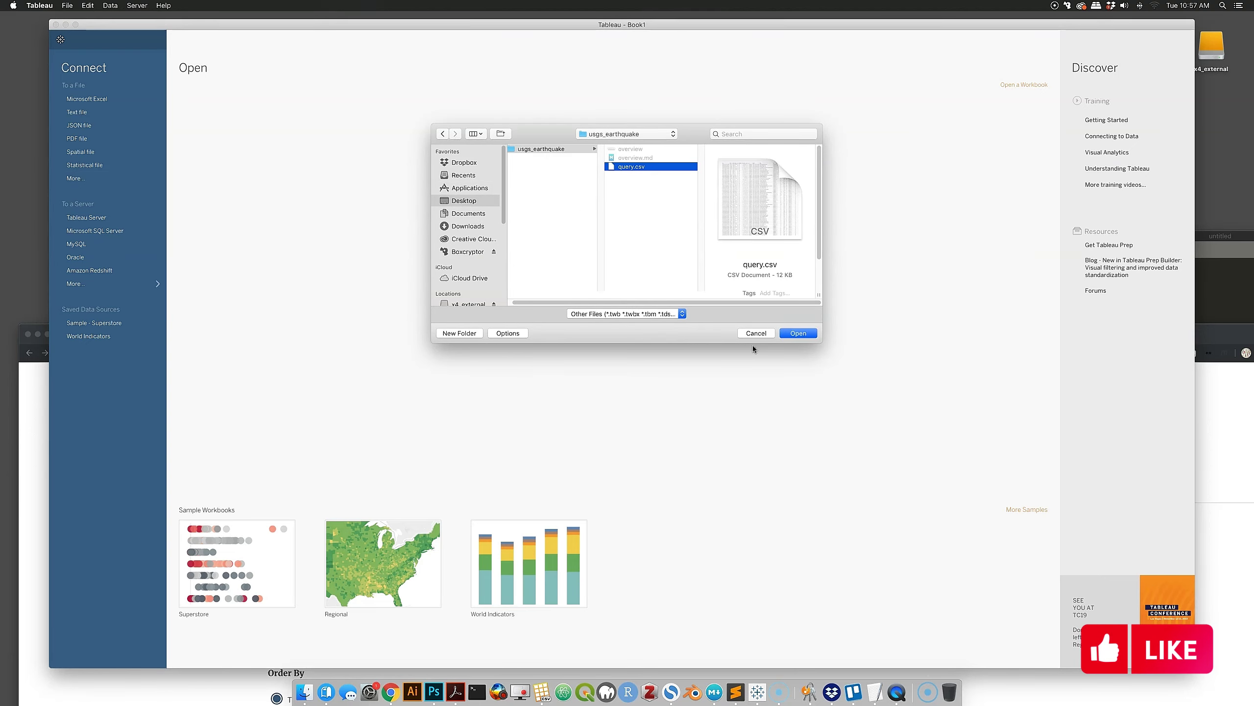
left_click(798, 333)
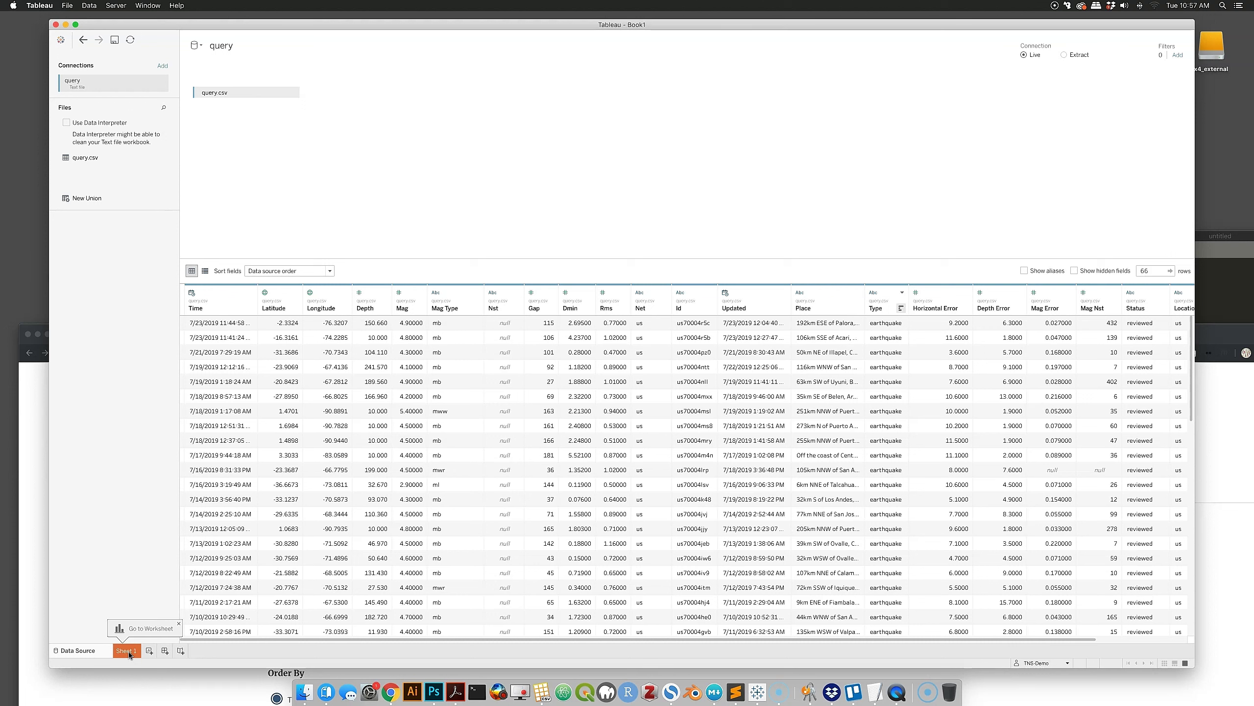
- Dismiss the worksheet hint and set the query data source's connection to Extract
left_click(178, 624)
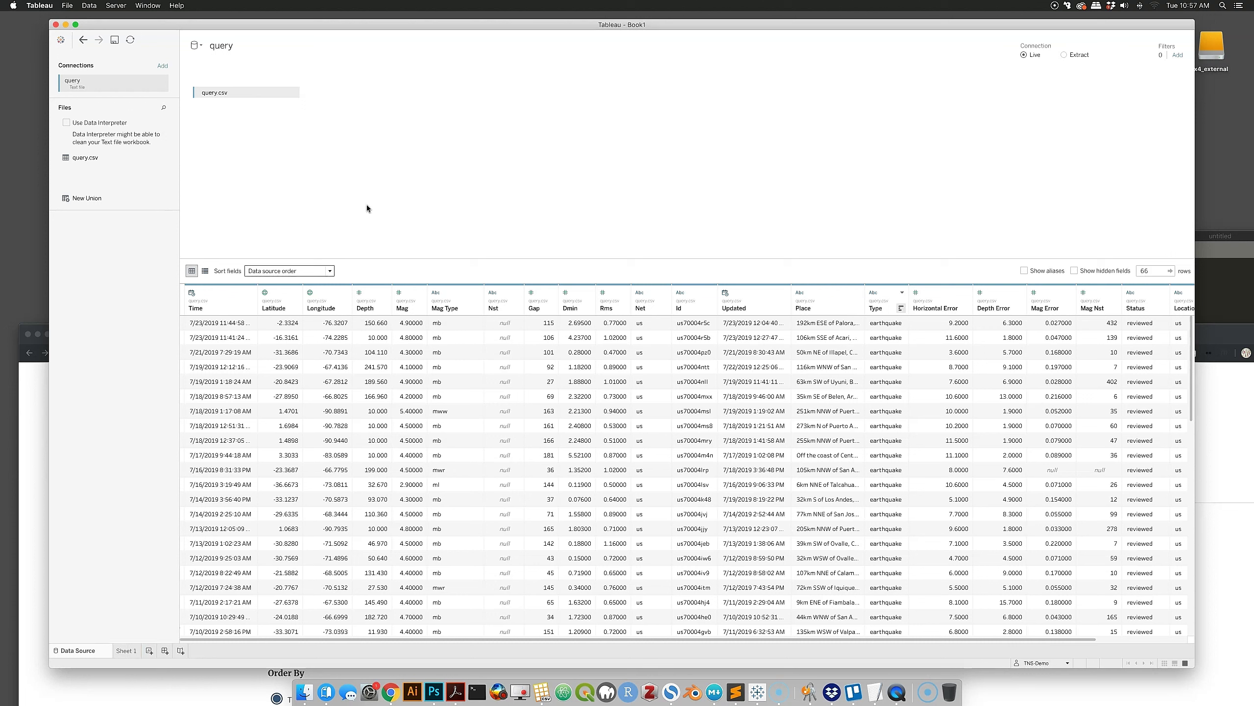
left_click_drag(795, 23, 807, 33)
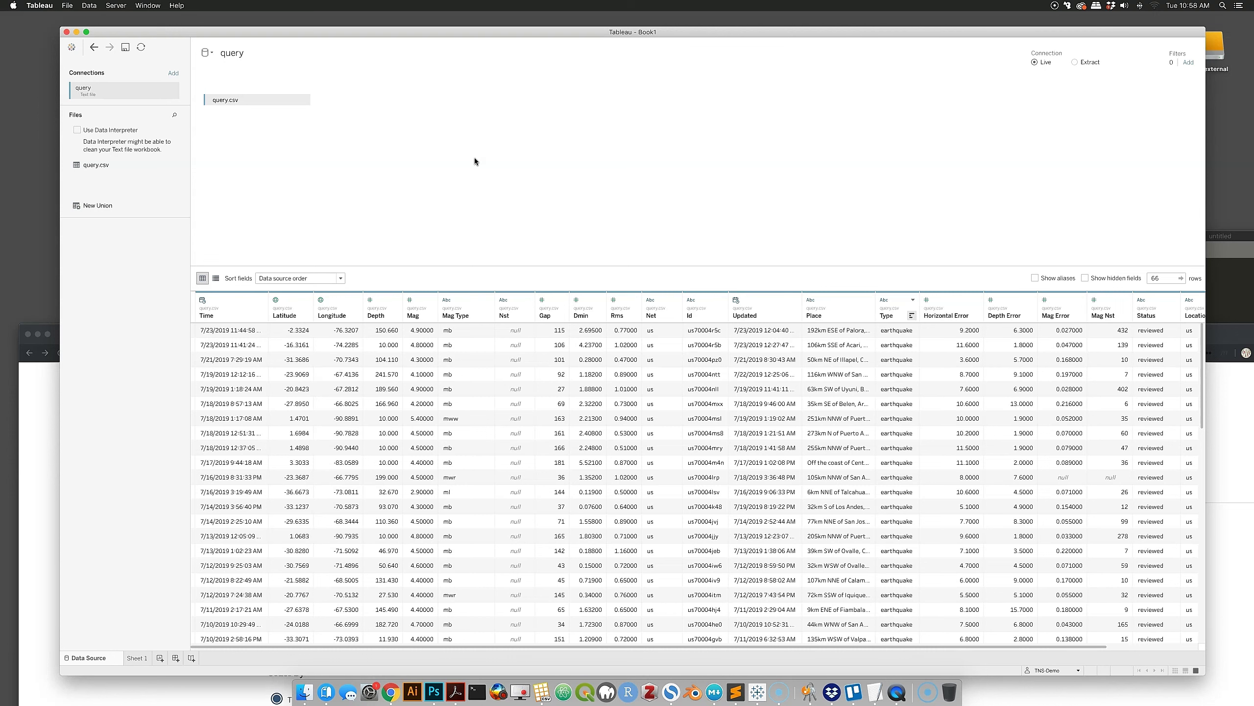
left_click(1075, 62)
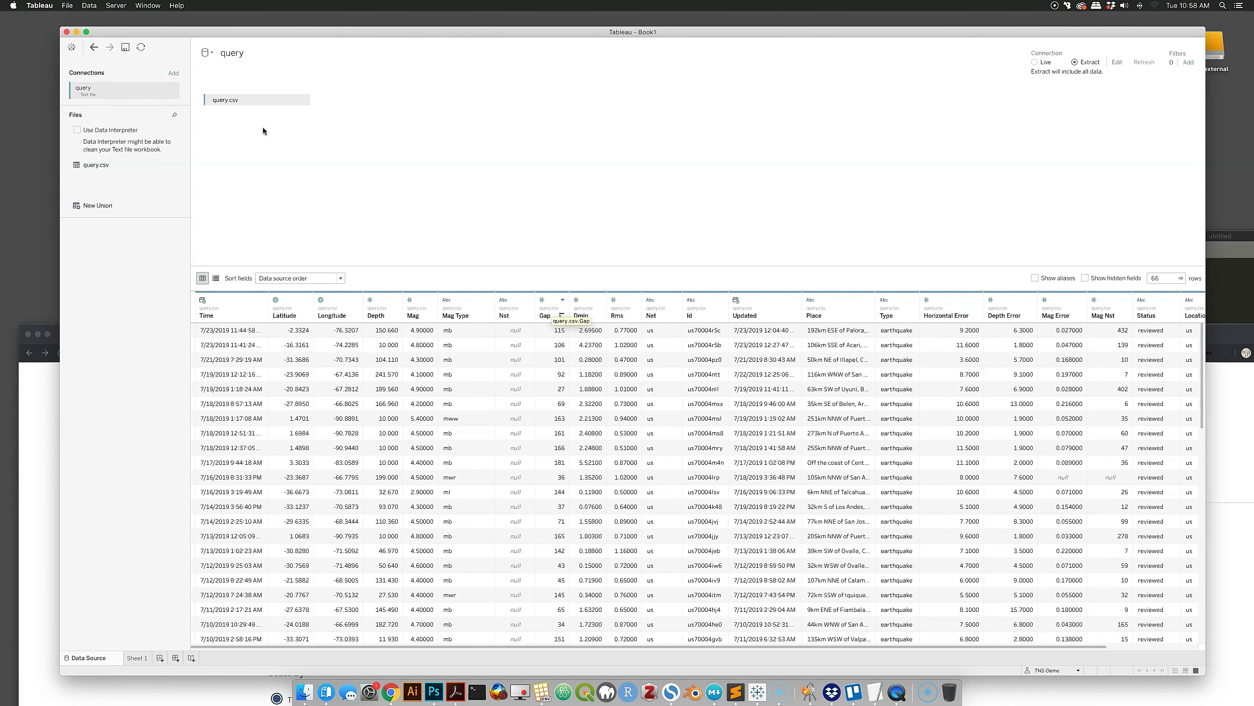
- Save the workbook as Book1 in the usgs_earthquake folder as a Tableau Packaged Workbook, creating the data extract
left_click_drag(218, 33, 196, 33)
left_click(68, 5)
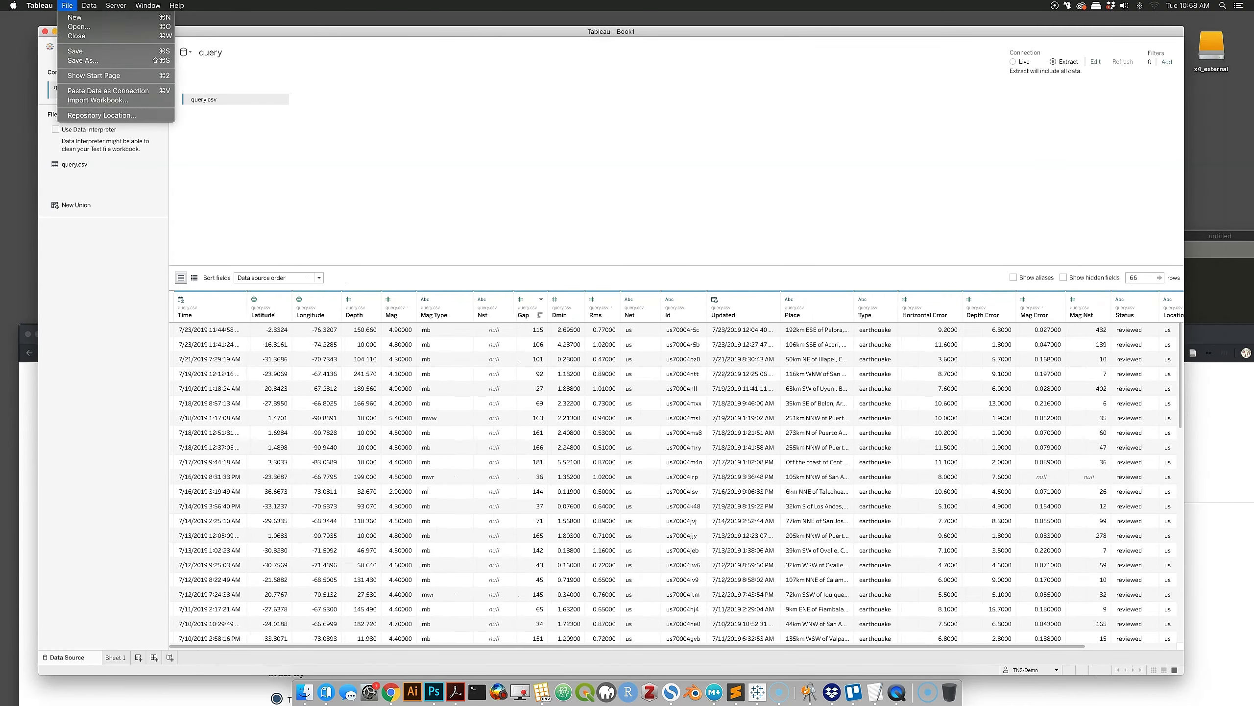
left_click(71, 62)
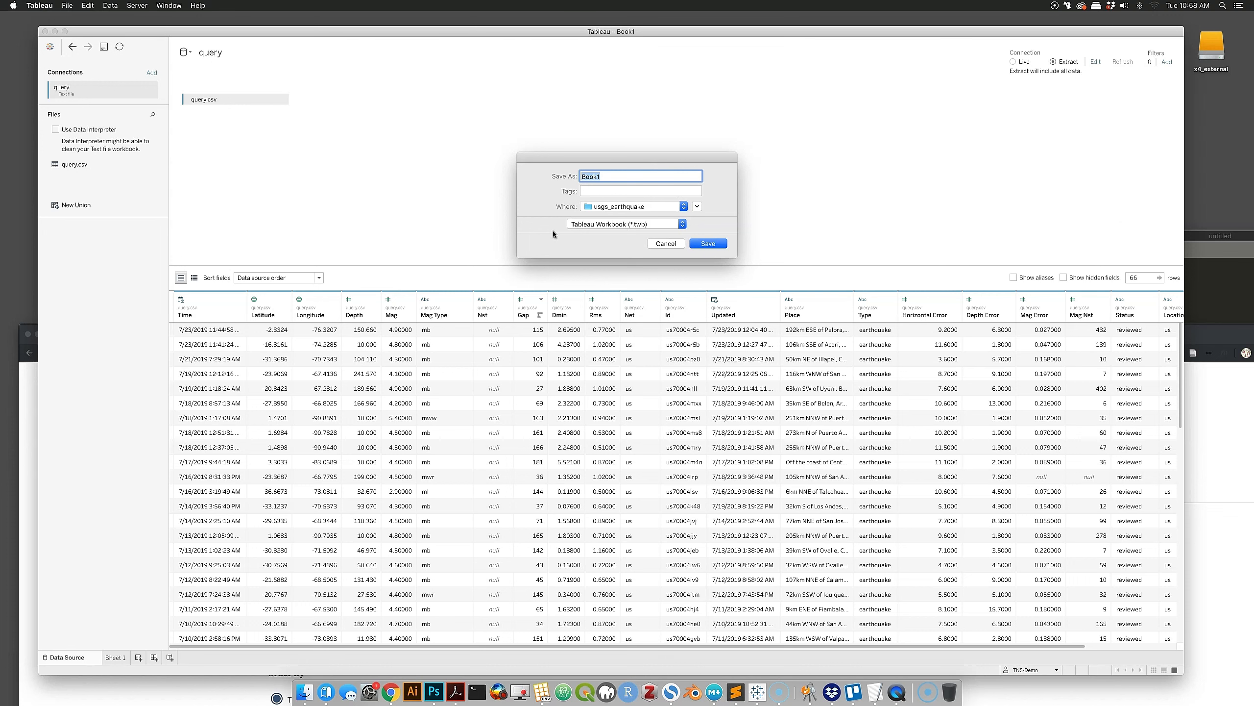
left_click(651, 224)
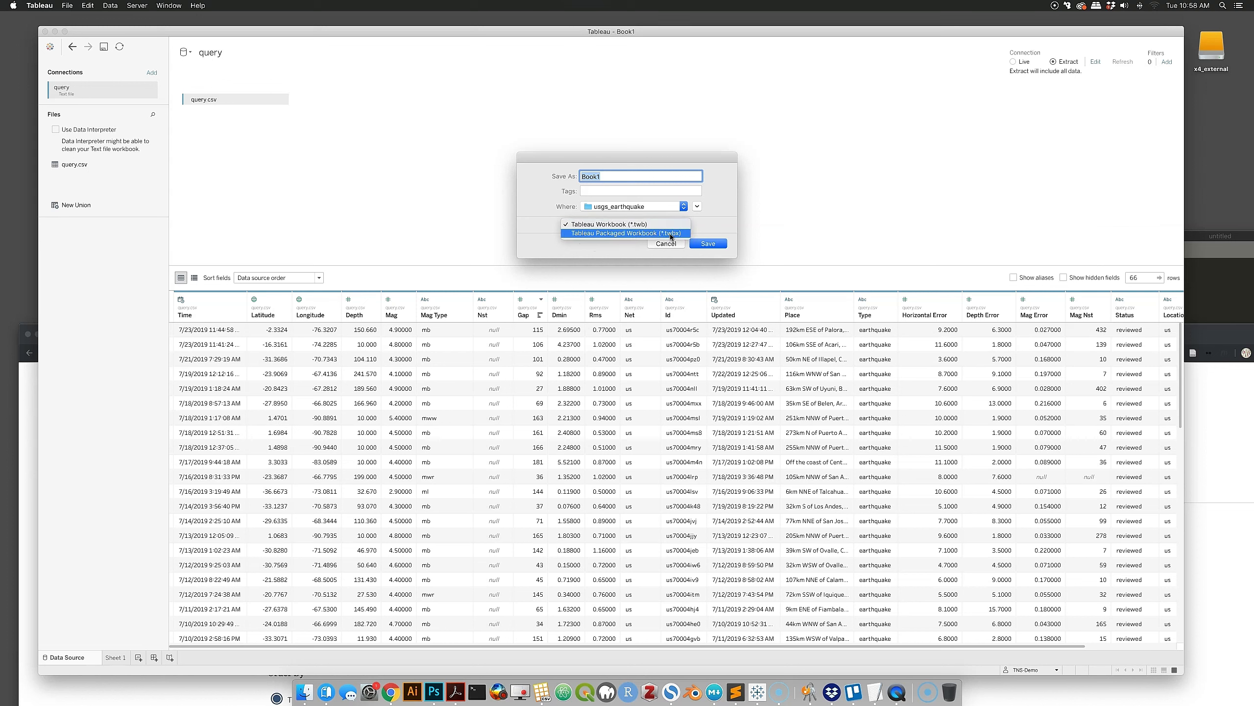
left_click(594, 235)
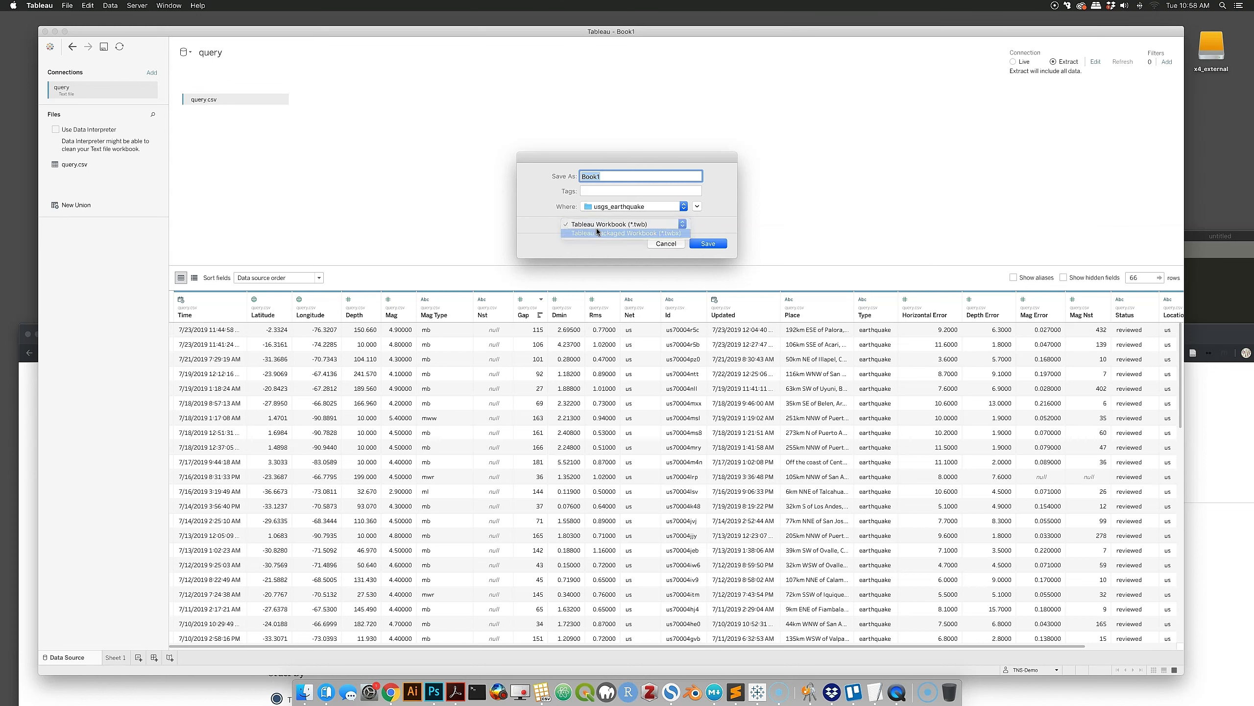
left_click_drag(597, 157, 578, 136)
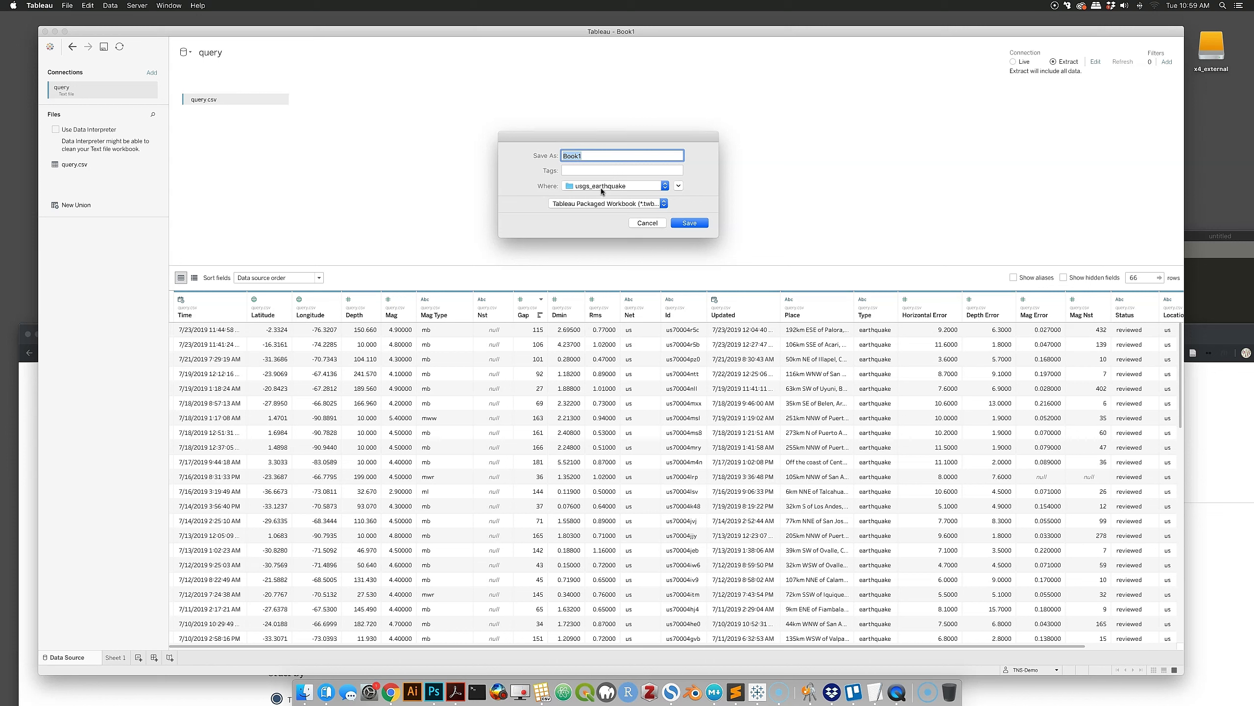
left_click(690, 223)
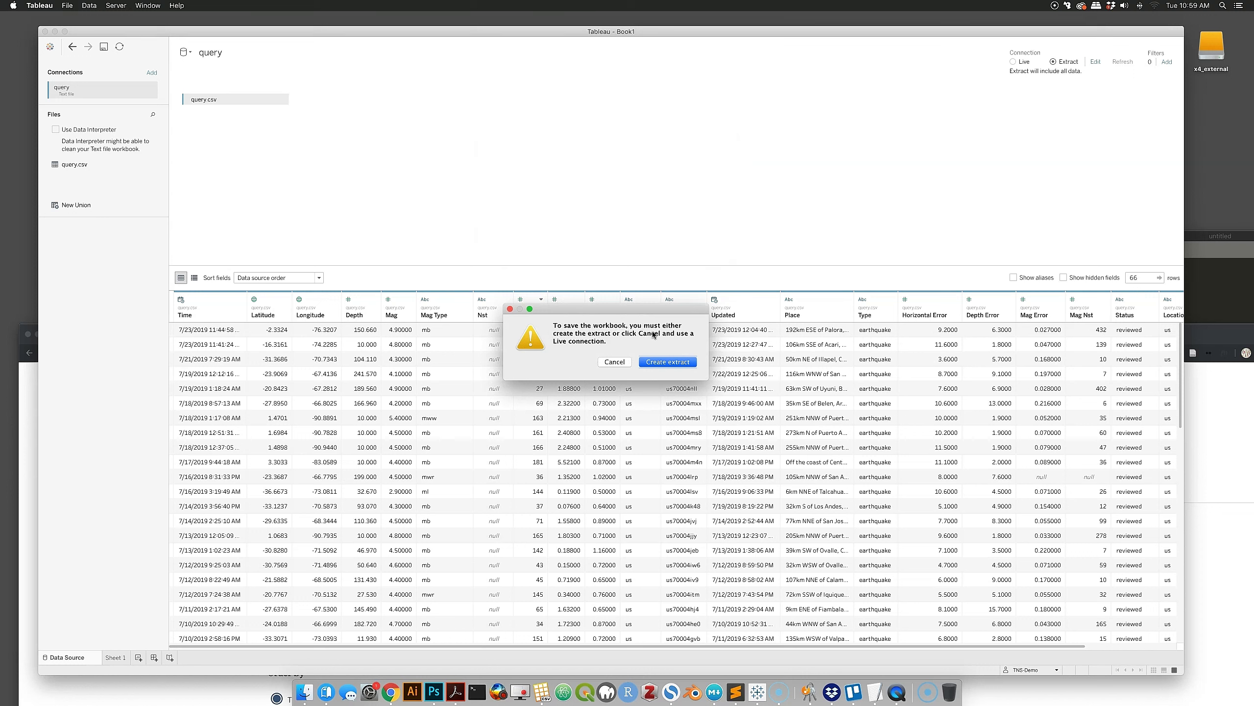
left_click(683, 364)
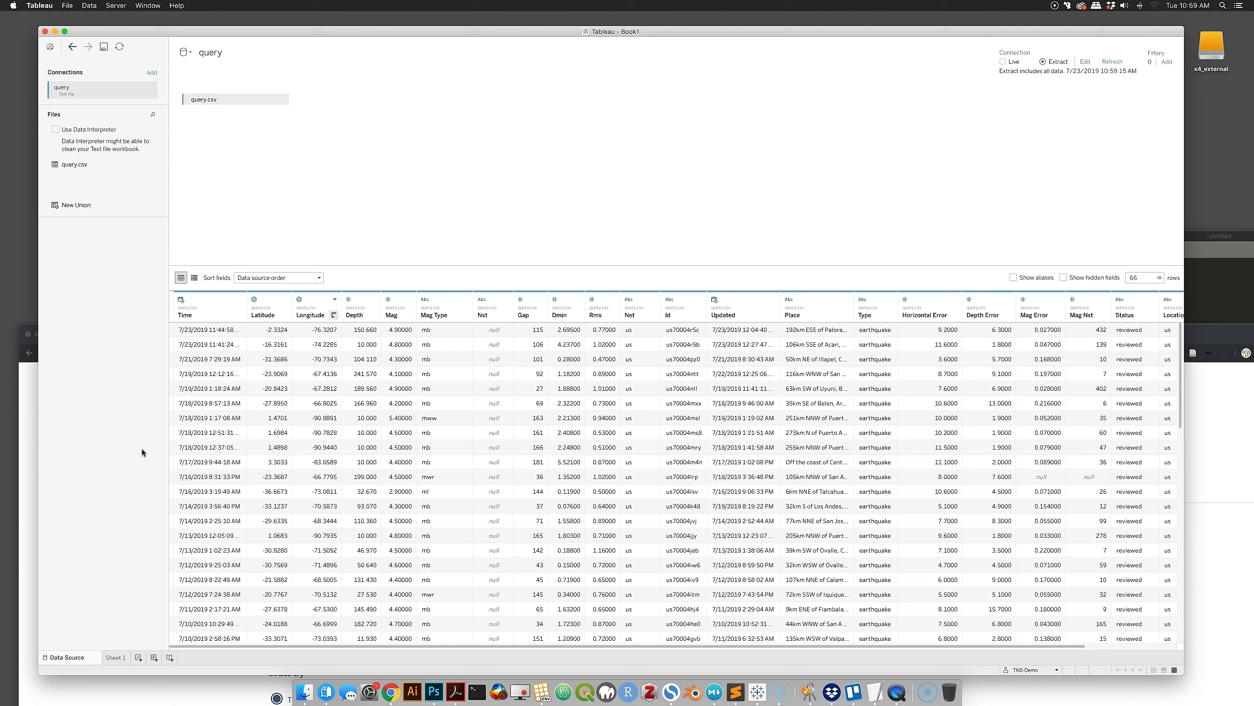
- Open the Sheet 1 worksheet and view the options available for the sheet, including Rename
left_click_drag(229, 31, 231, 24)
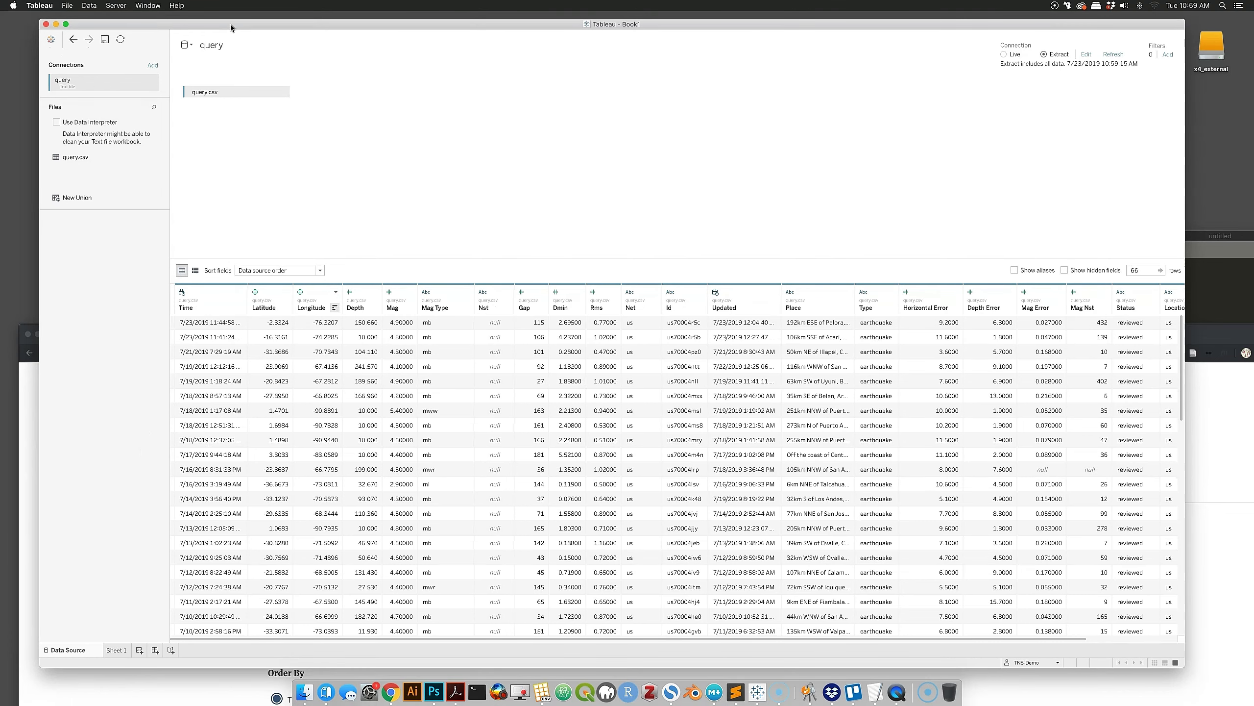
left_click(64, 650)
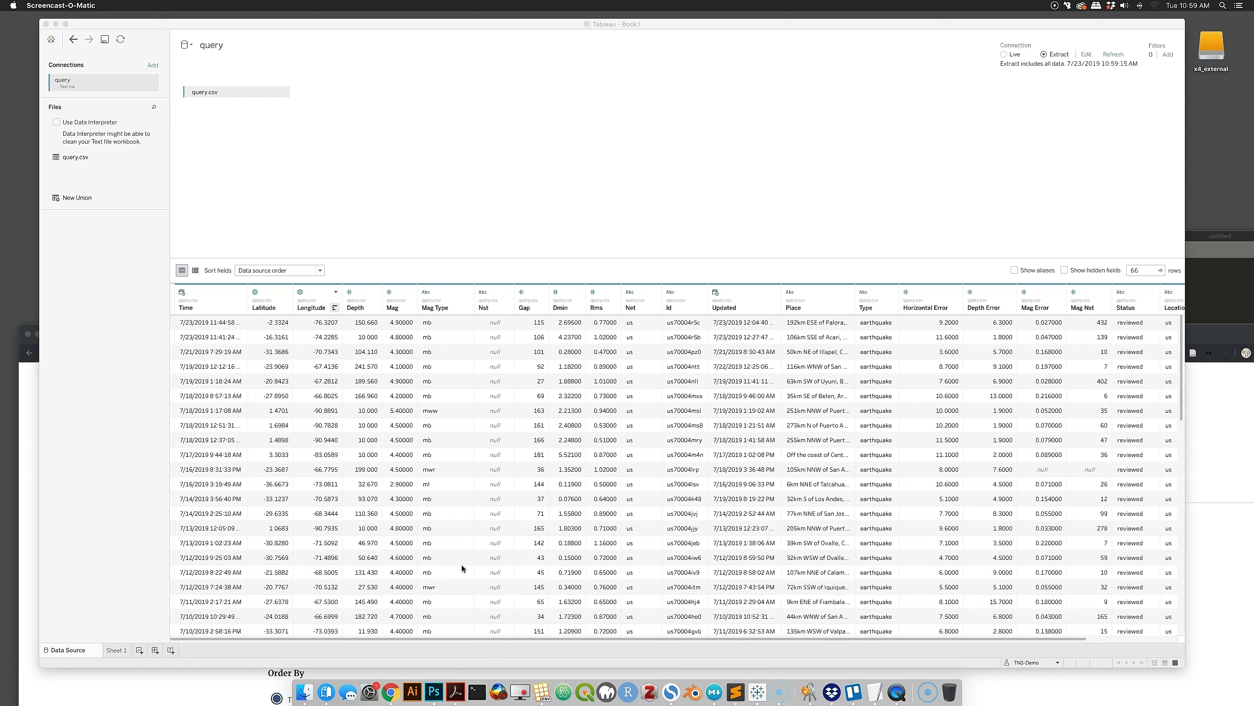
left_click(116, 650)
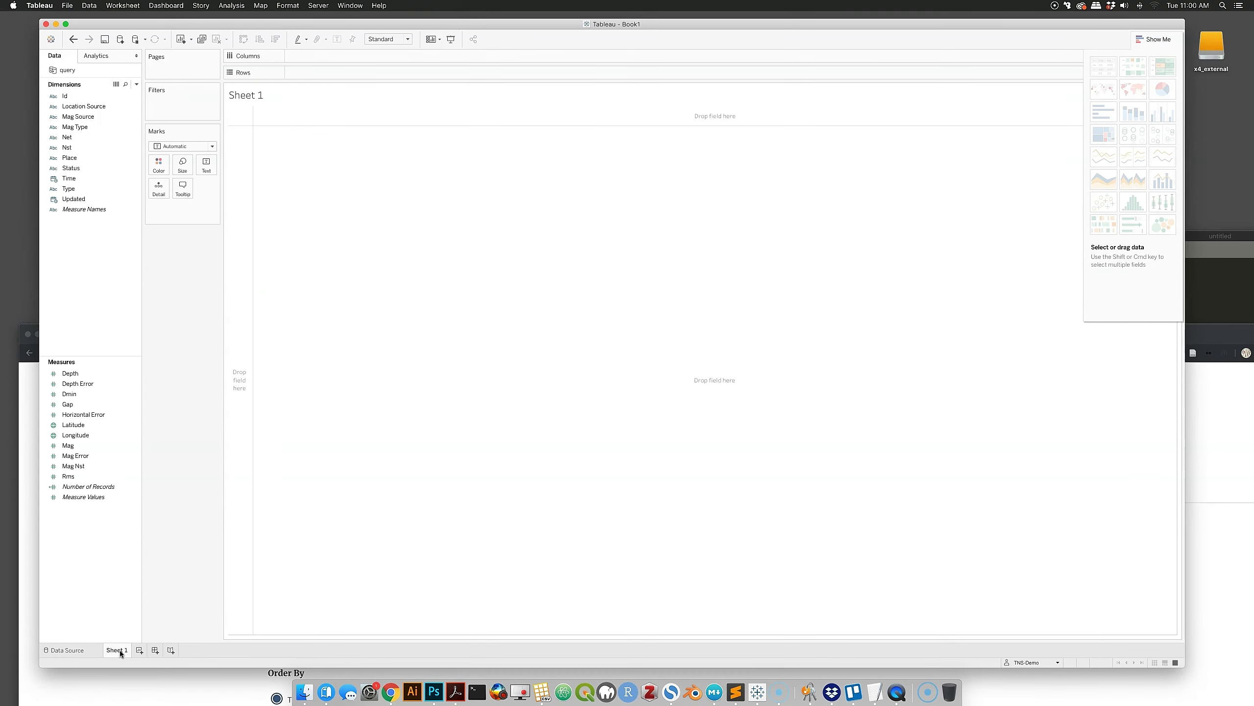
right_click(121, 652)
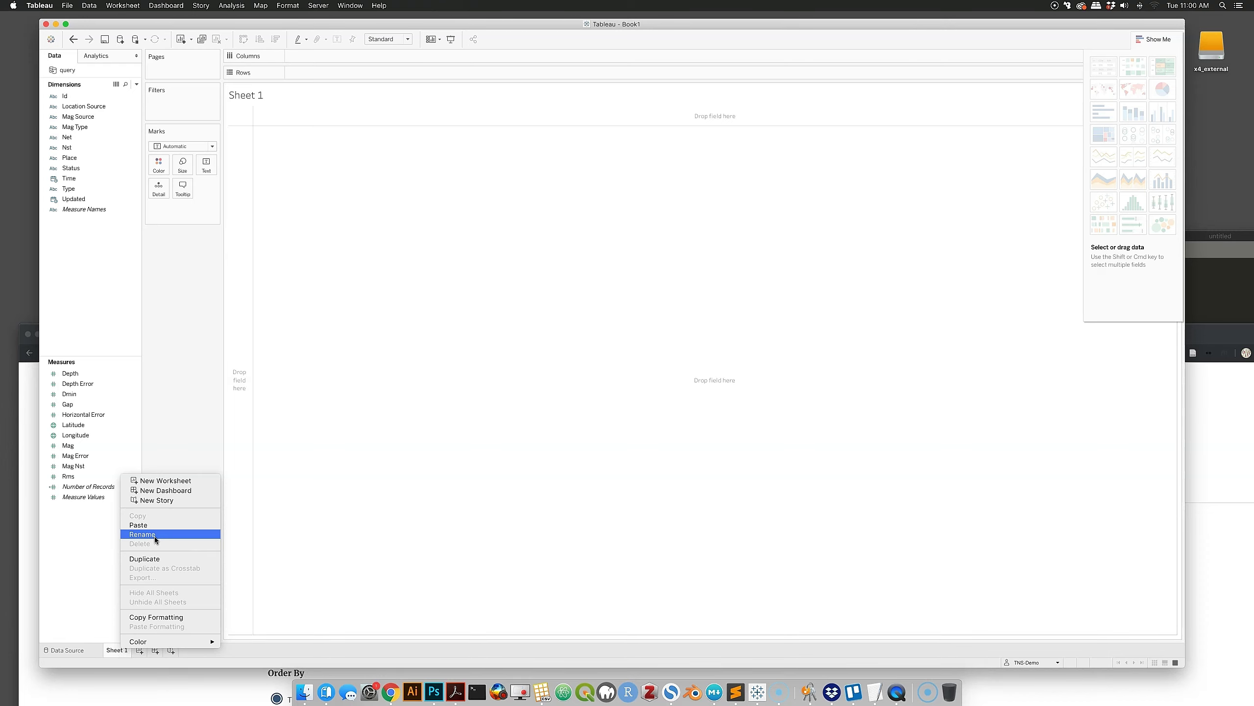
left_click(68, 534)
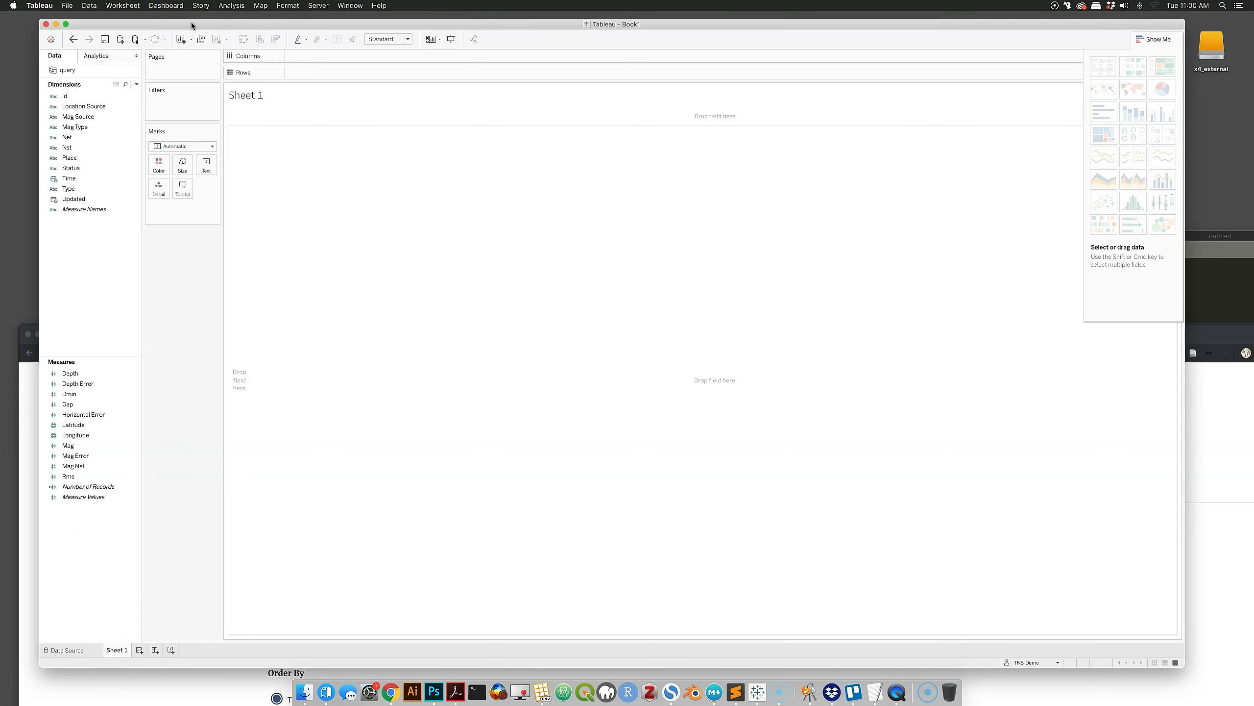
- Examine the dimensions and measures listed for the query data source in Sheet 1
left_click_drag(187, 23, 225, 23)
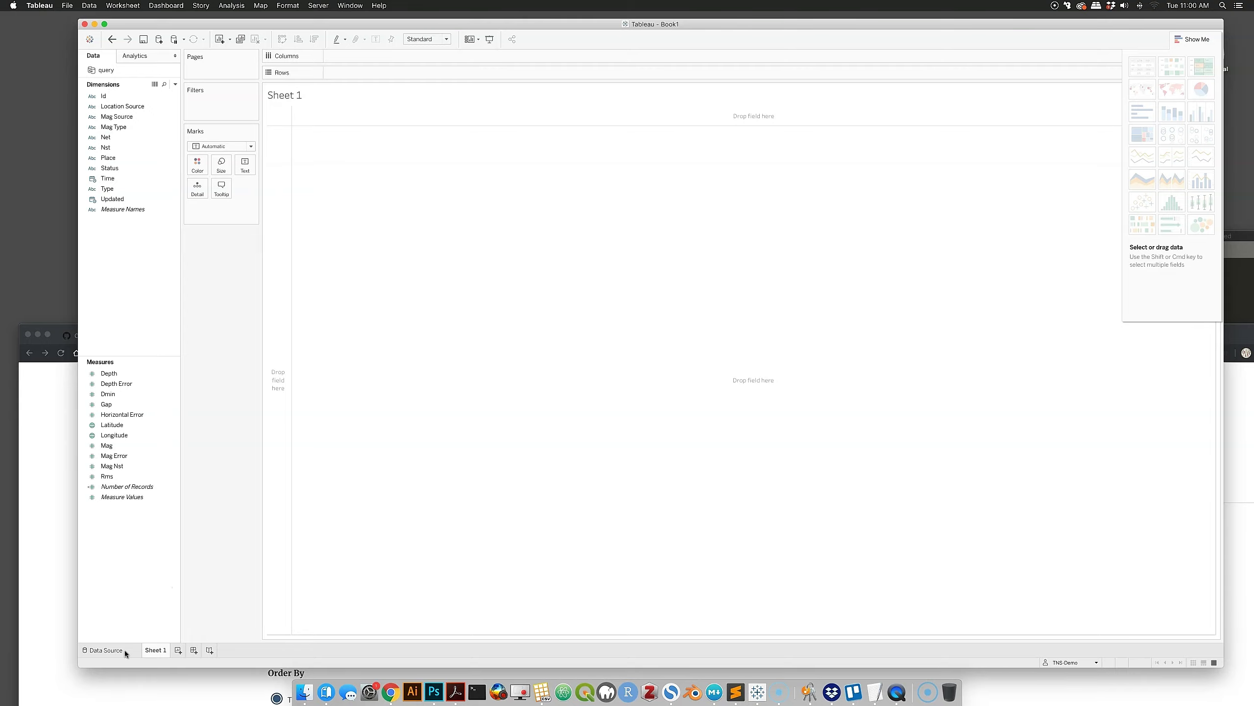
left_click(107, 97)
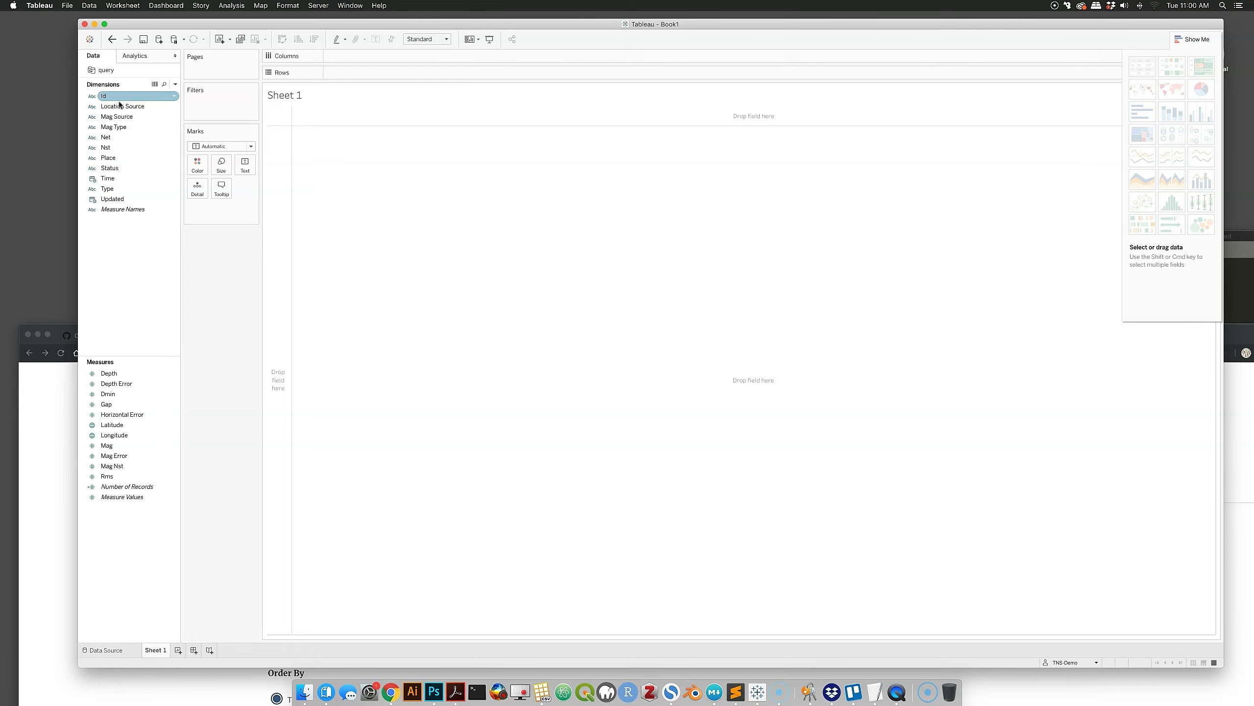
left_click(119, 529)
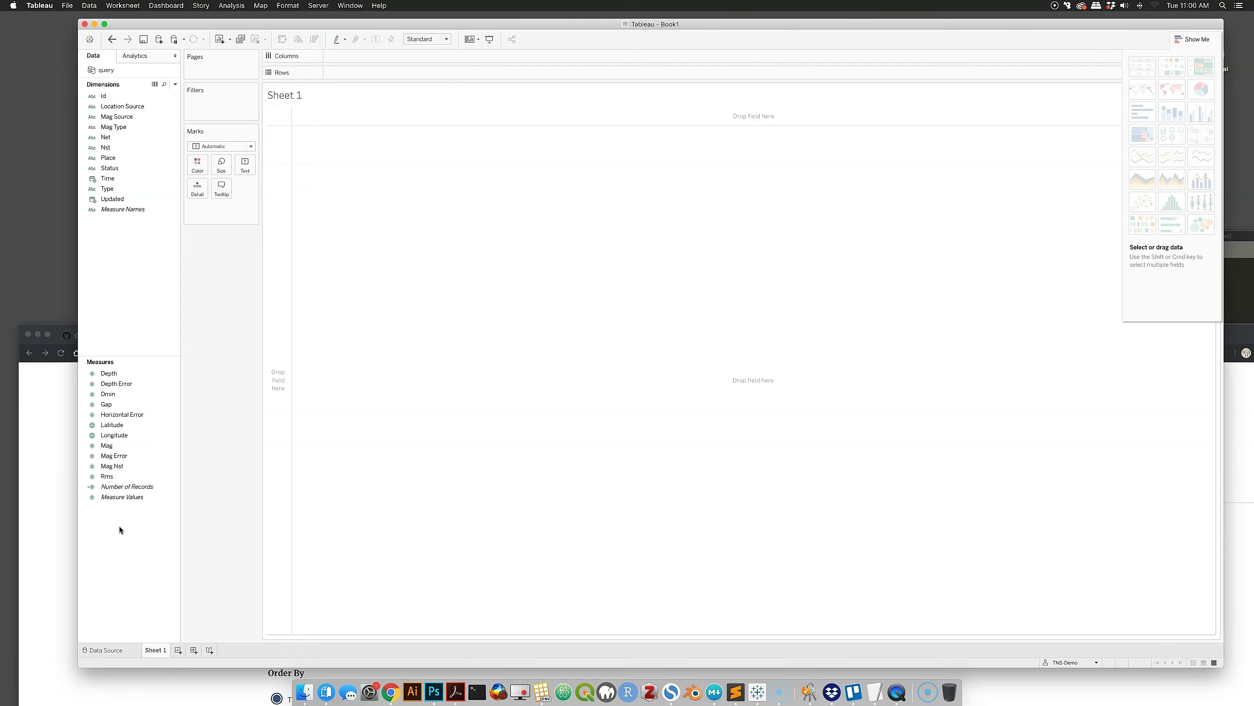
- Review the data source's columns through to Mag Source, and return to Sheet 1 to compare its dimensions from Id to Measure Names
left_click(113, 651)
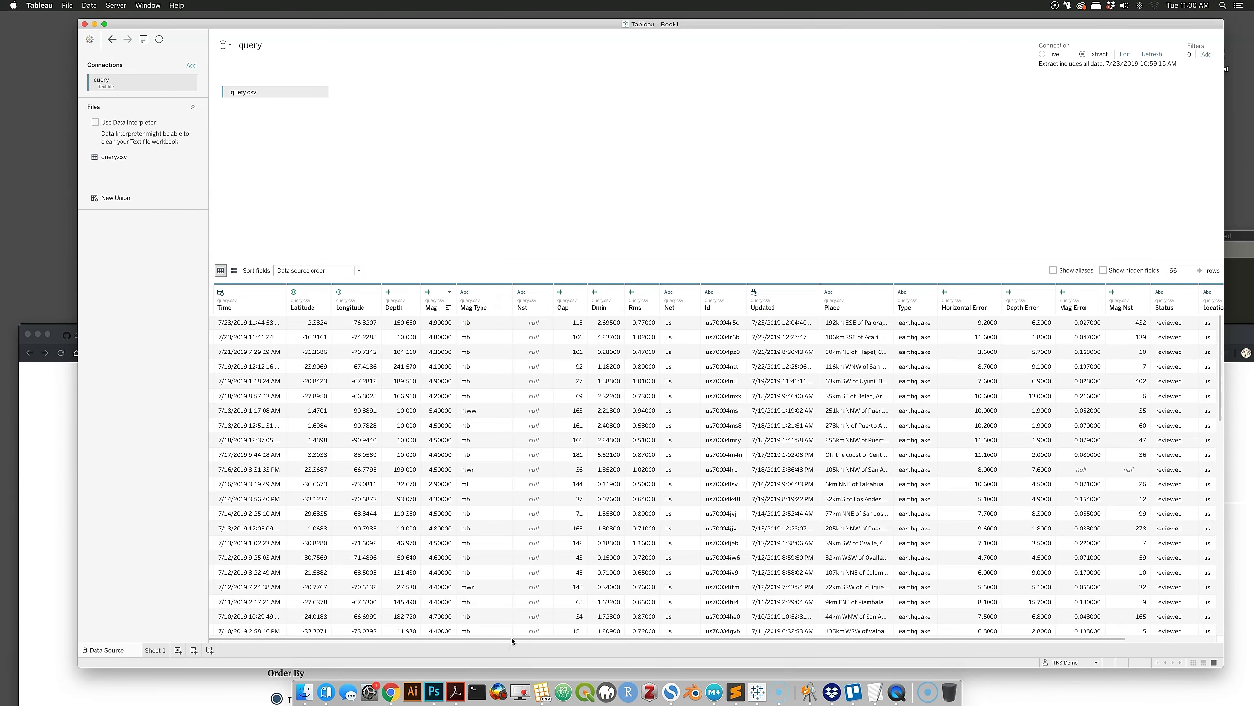
left_click_drag(512, 637, 624, 640)
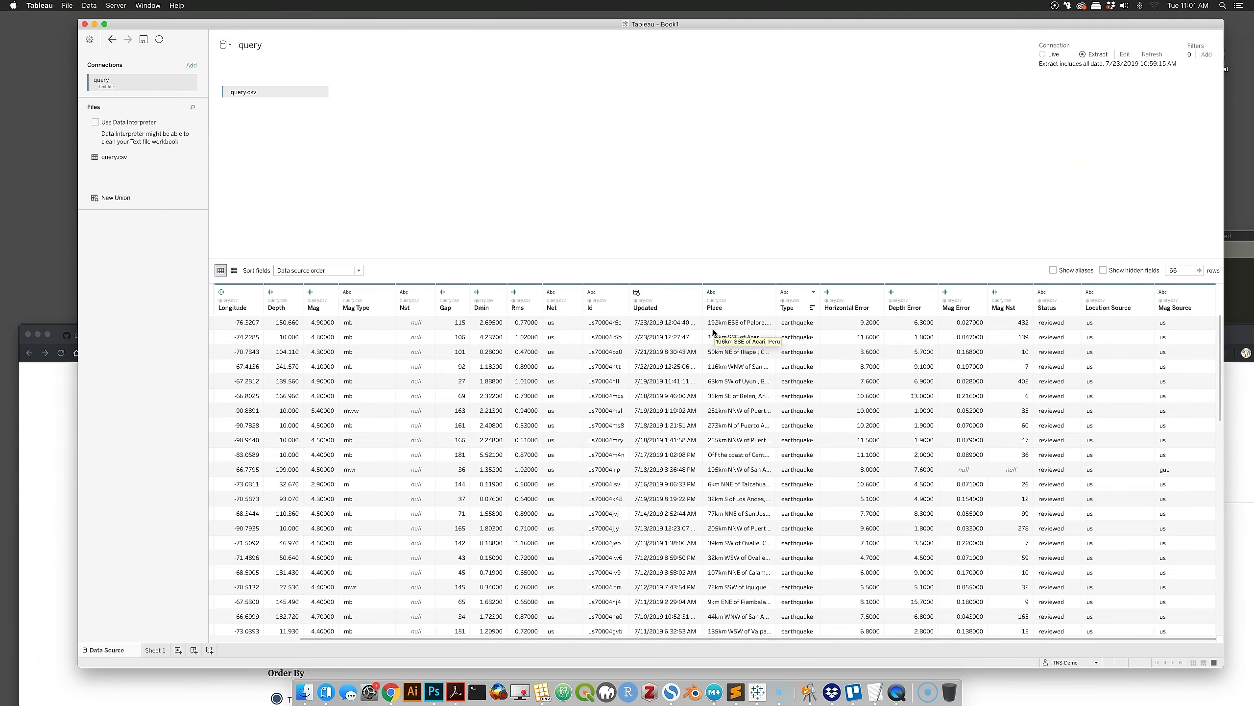
left_click(153, 651)
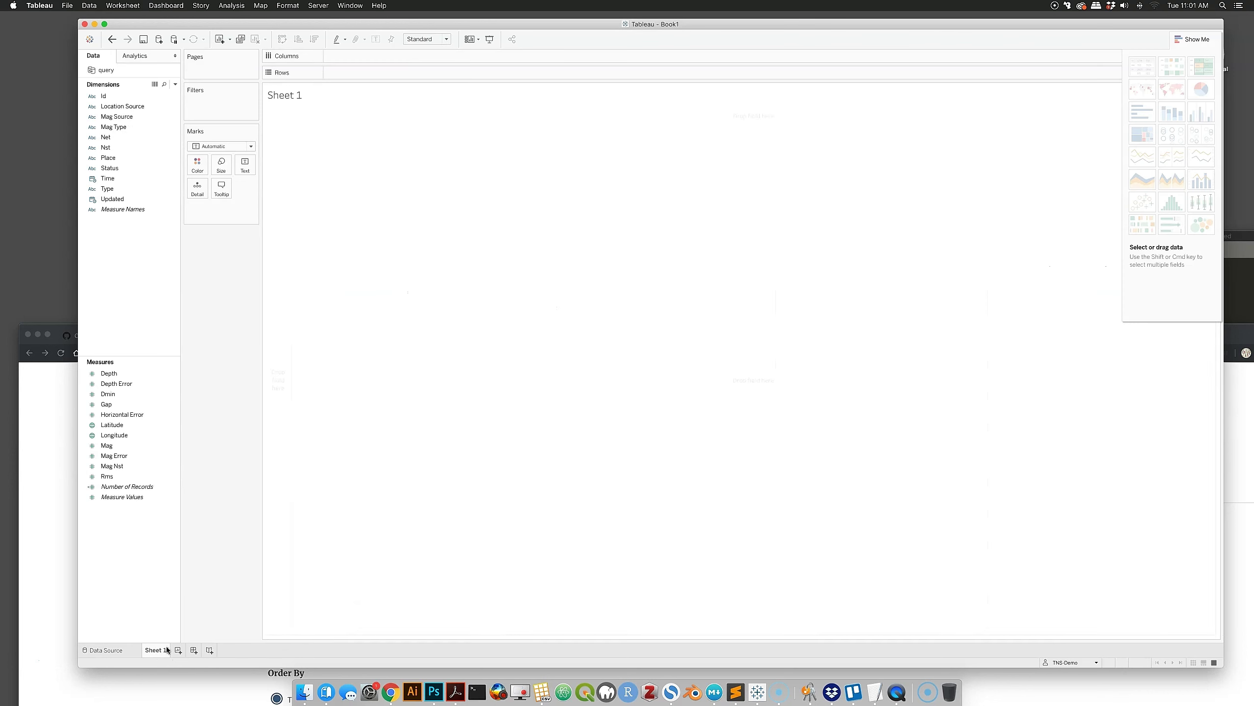
left_click(106, 98)
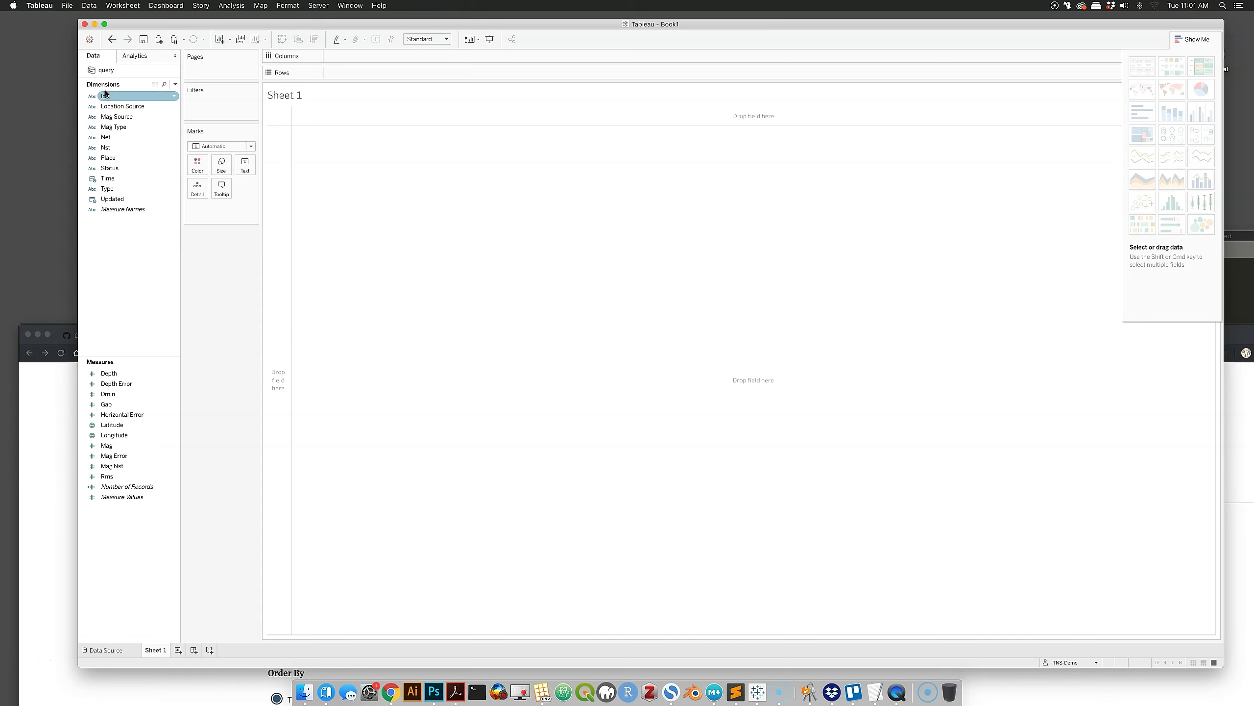
left_click(119, 210)
left_click(119, 265)
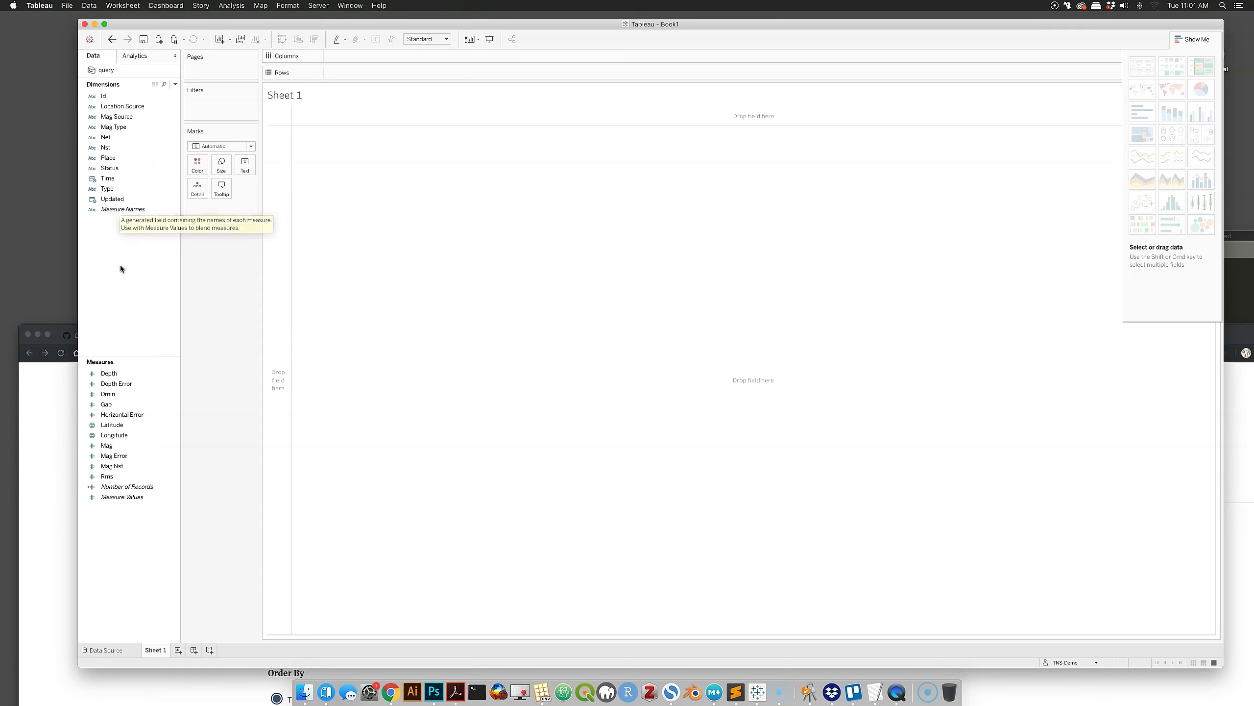
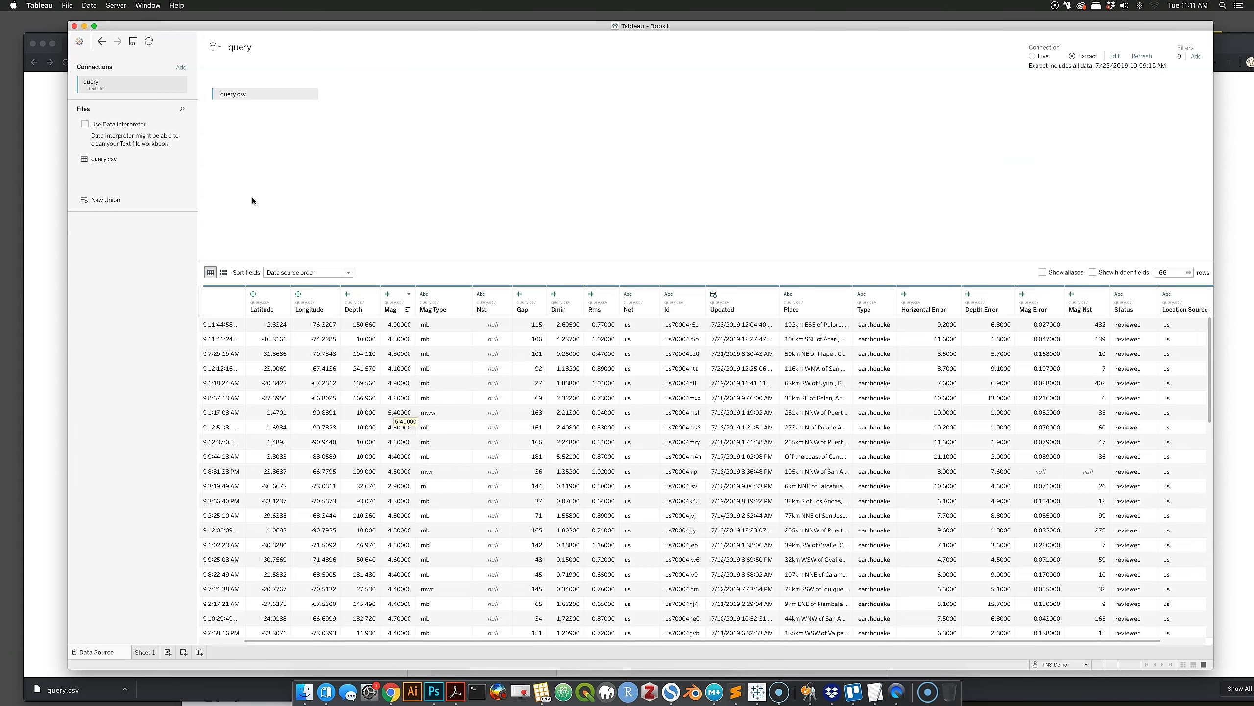
- In Sheet 1, create bins from the Mag measure as Mag (bin), with the size of bins set to 0.5
left_click(140, 653)
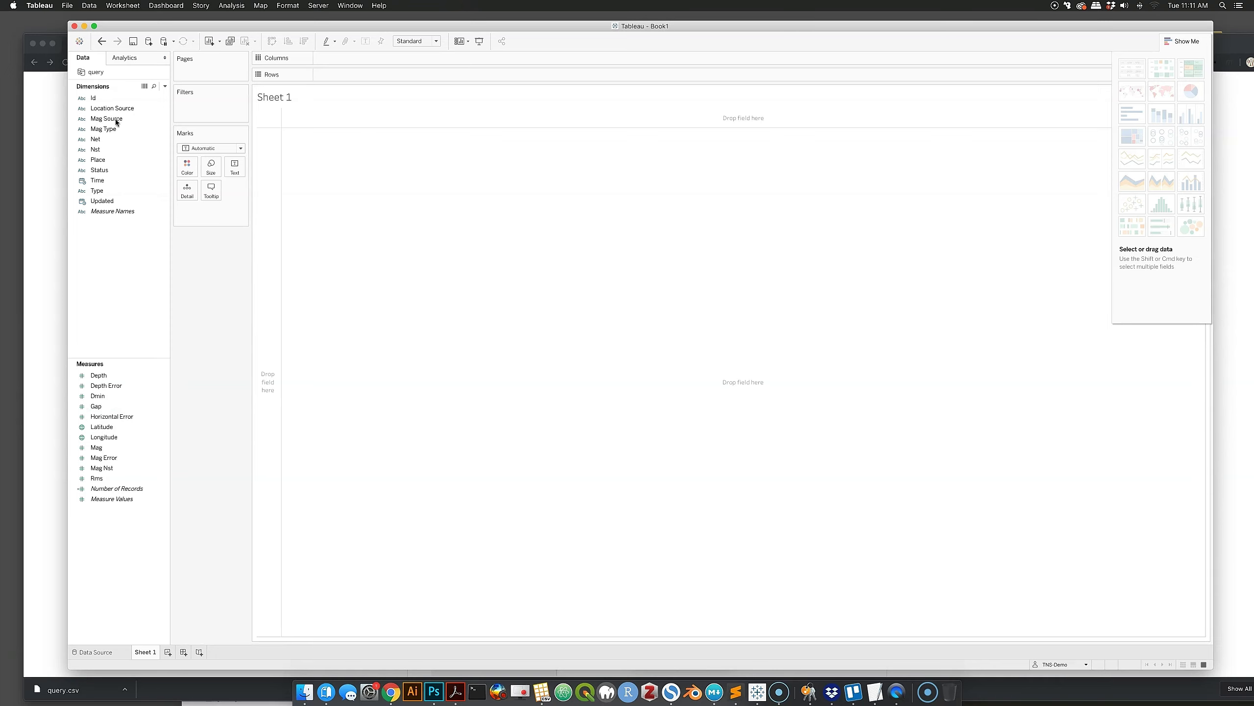
left_click(159, 448)
right_click(149, 448)
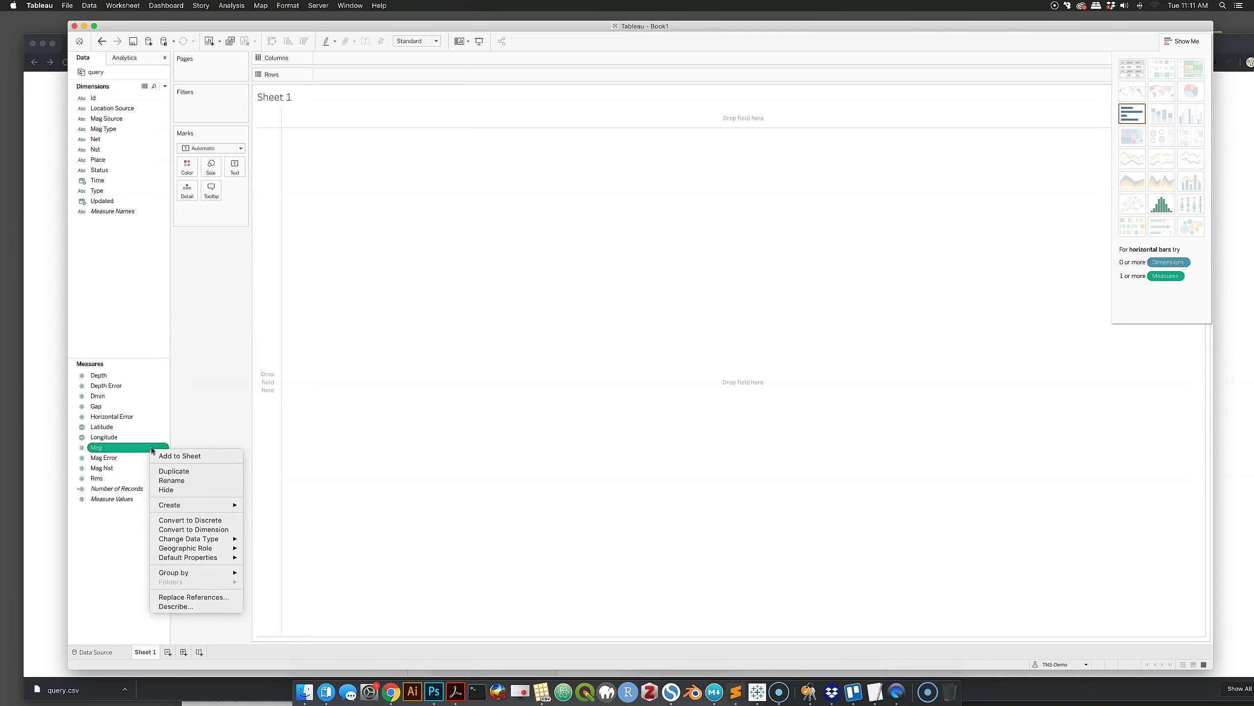
mouse_move(166, 504)
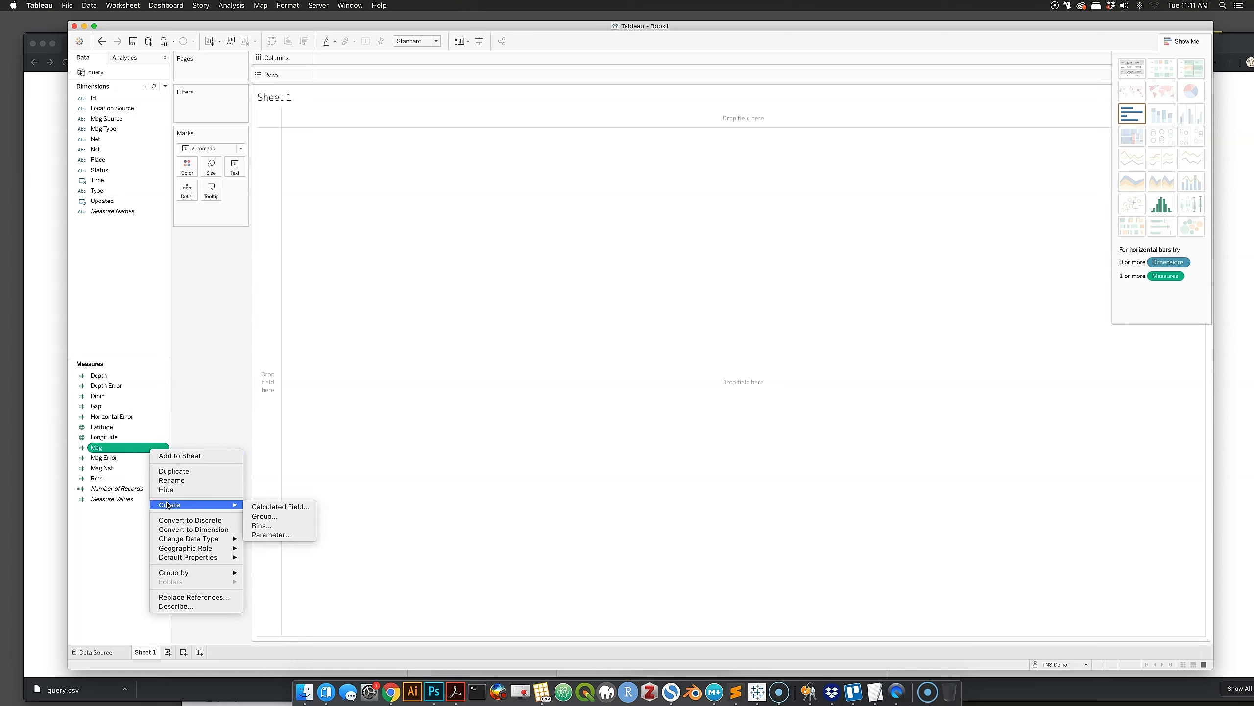
left_click(270, 526)
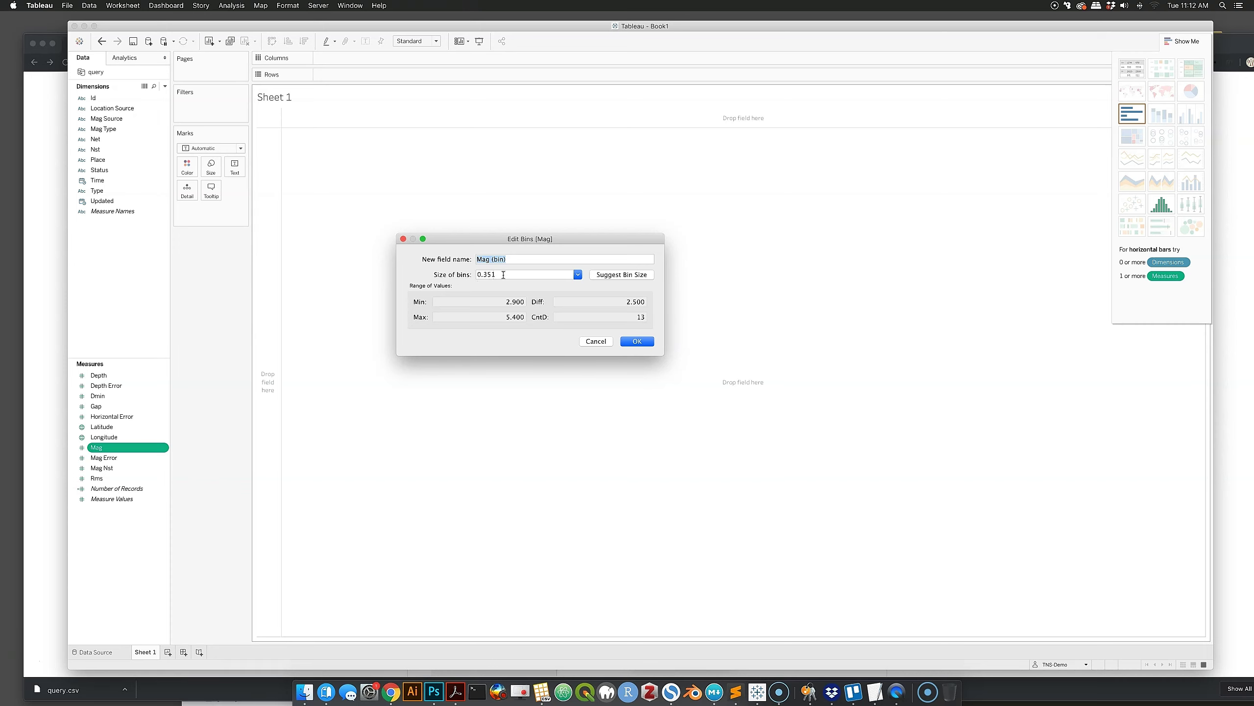
left_click(619, 279)
left_click(507, 275)
key("BackSpace")
key("BackSpace")
key("BackSpace")
left_click(636, 341)
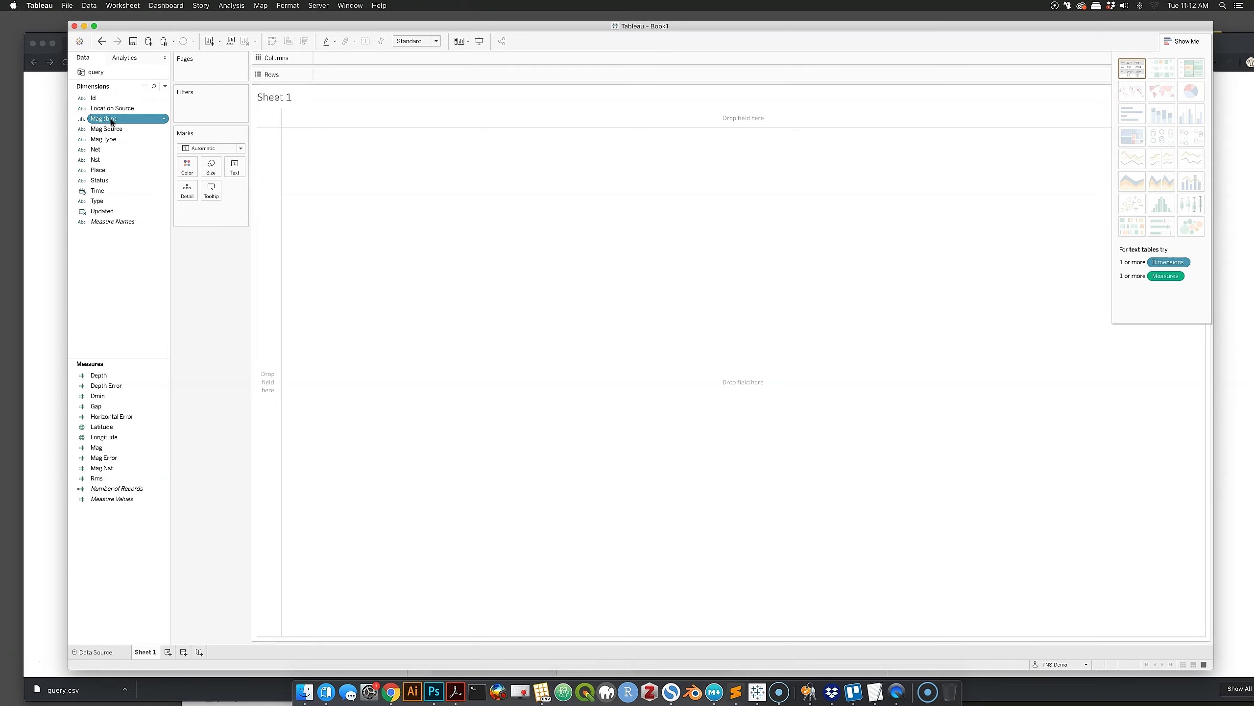
- Review the new Mag (bin) column at the end of the data source grid and return to Sheet 1
left_click(97, 652)
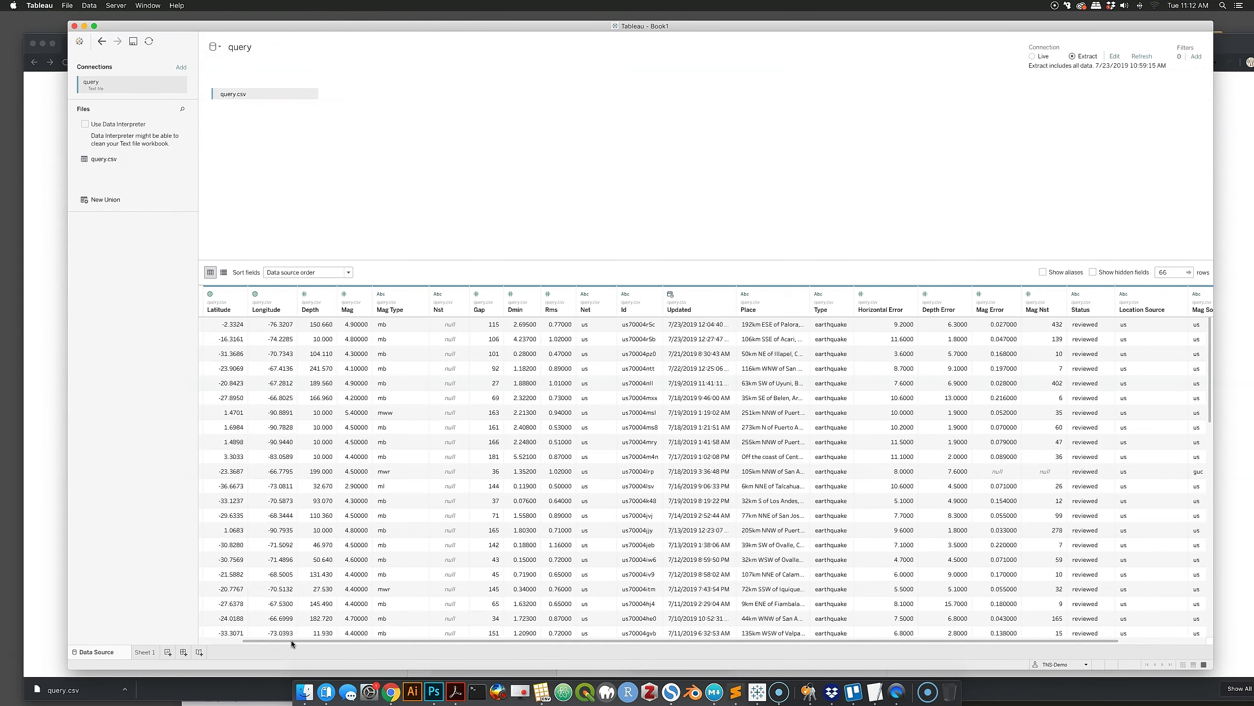
left_click_drag(291, 640, 531, 657)
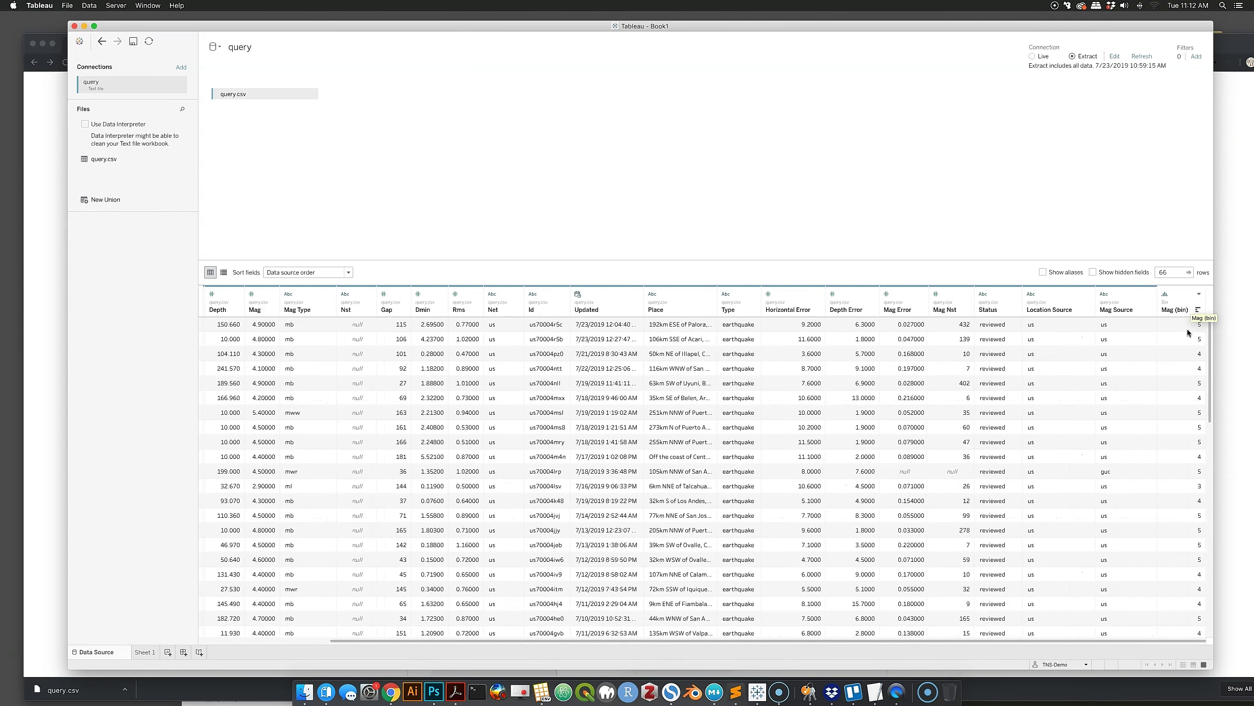
scroll(1168, 551, "down", 3)
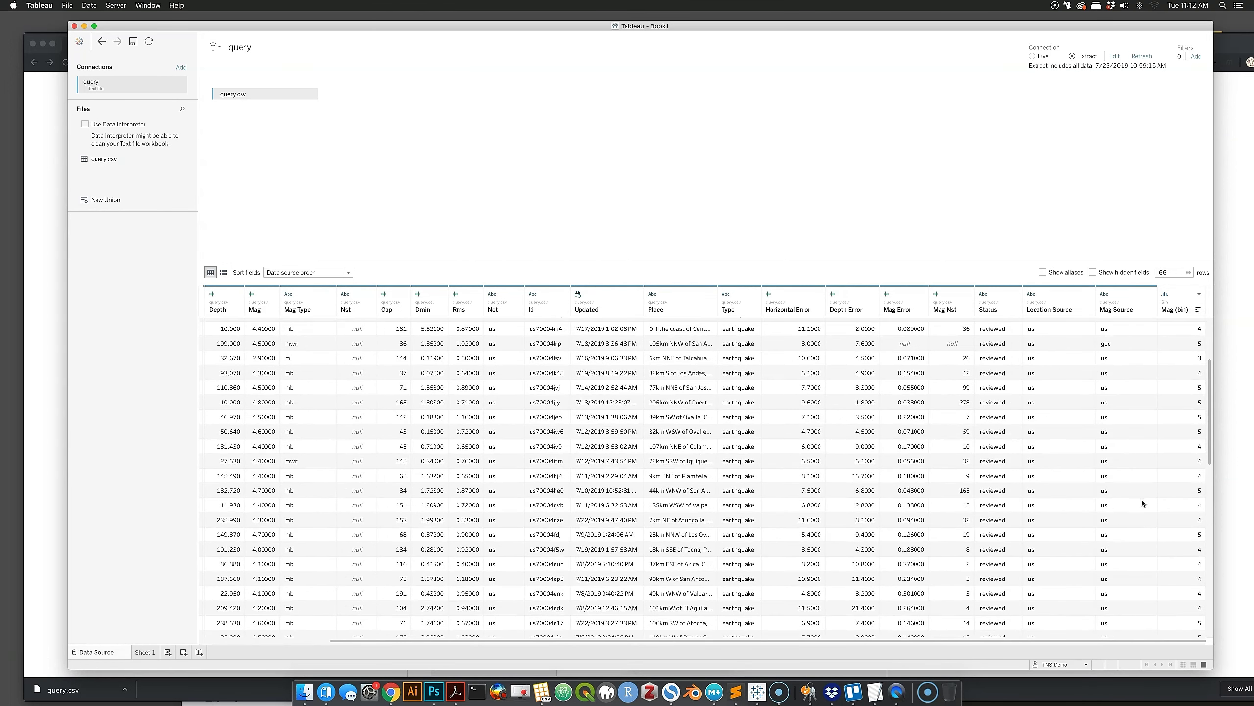
left_click(145, 652)
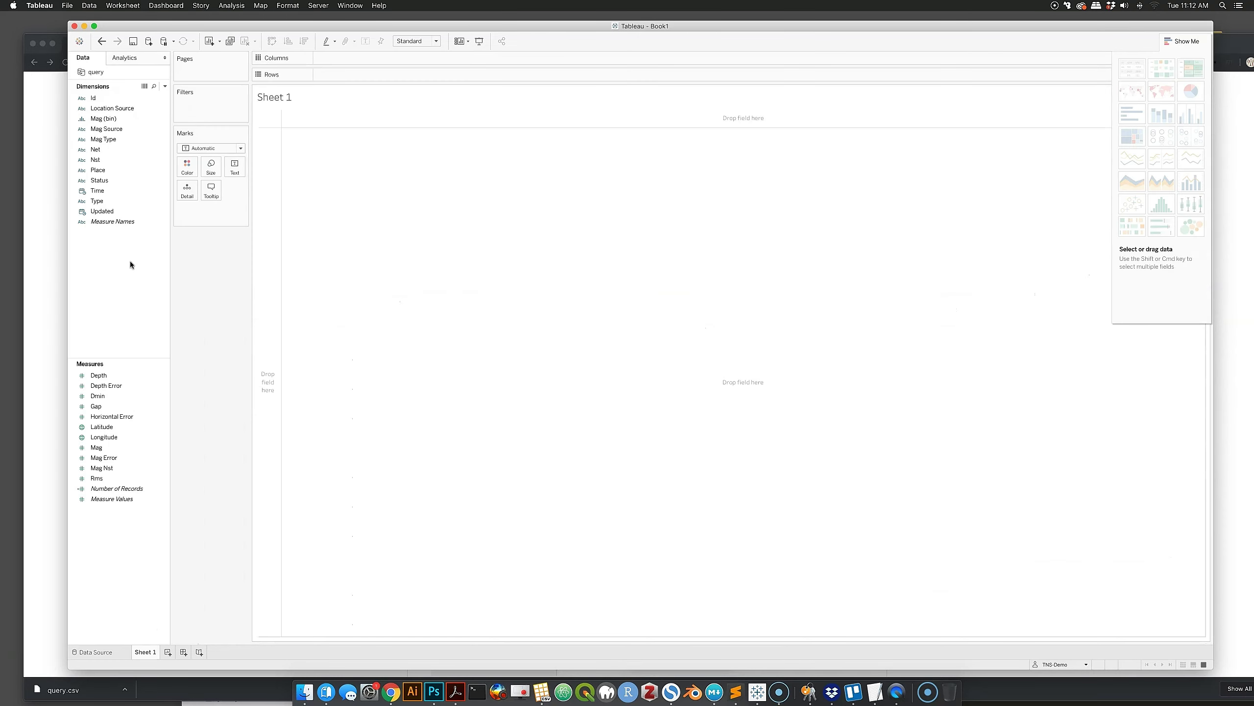
- Place Mag (bin) on Rows in Sheet 1 and display it as a text table
left_click_drag(104, 118, 344, 75)
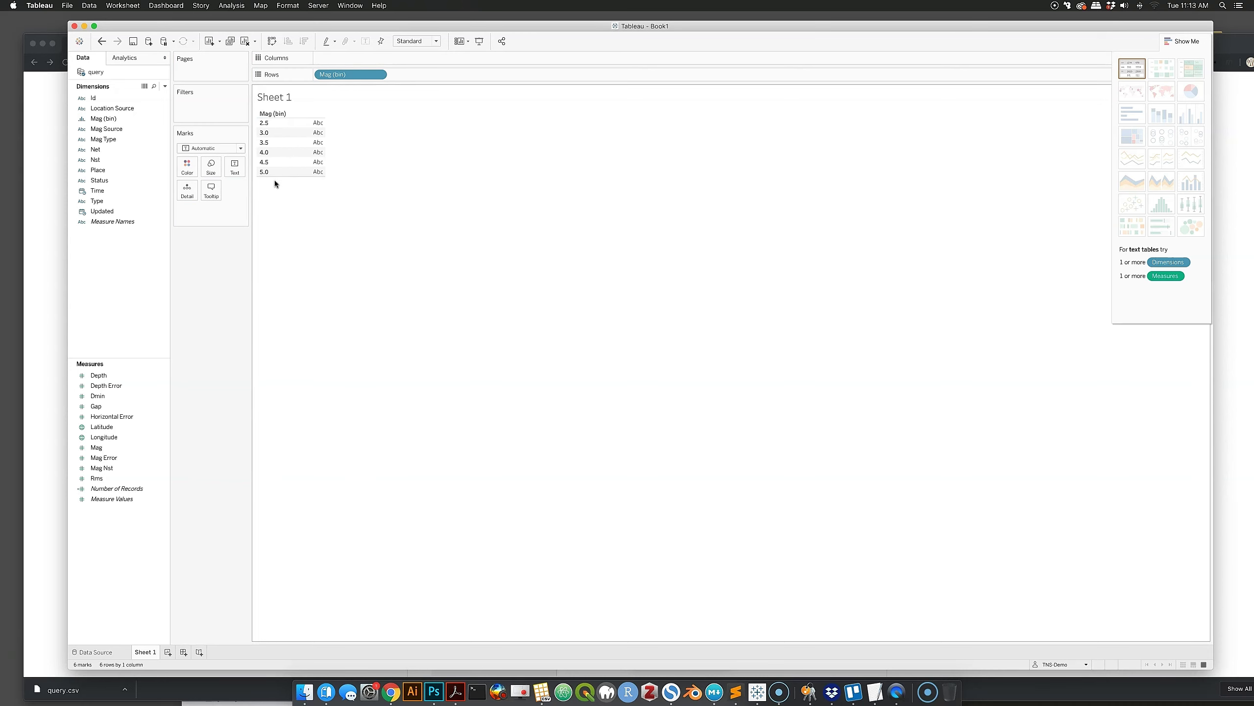
left_click(1132, 71)
right_click(274, 100)
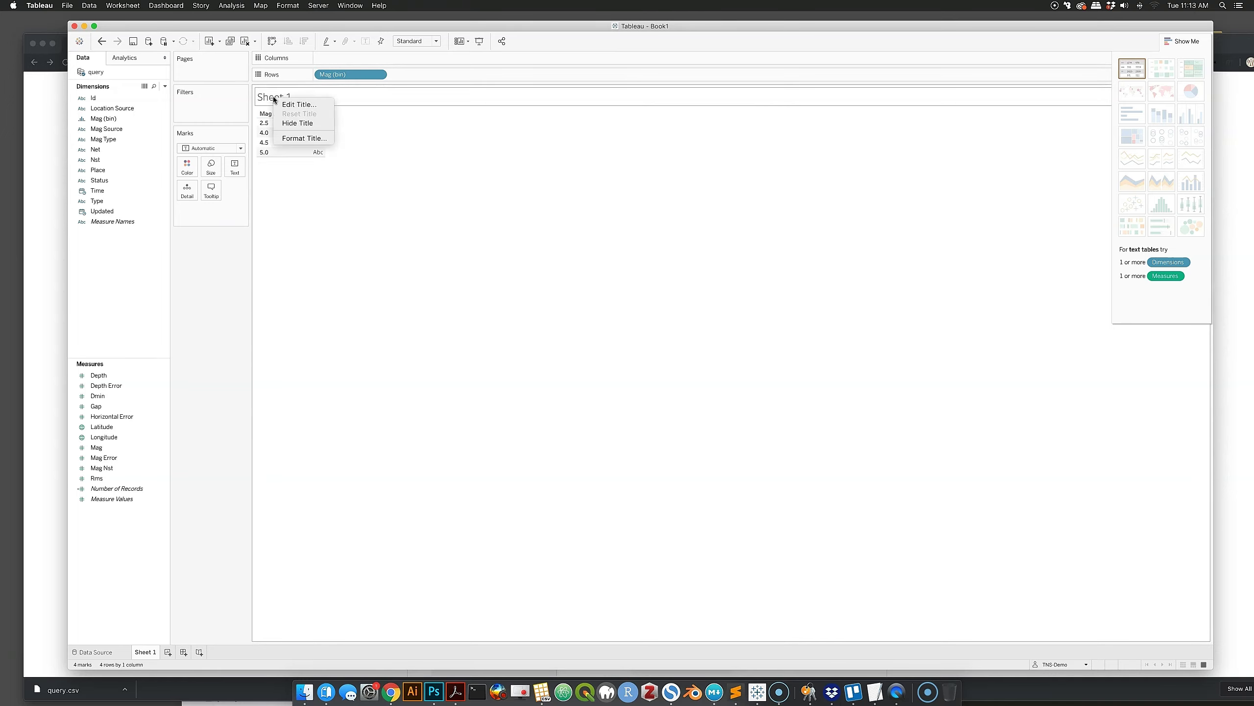
left_click(253, 100)
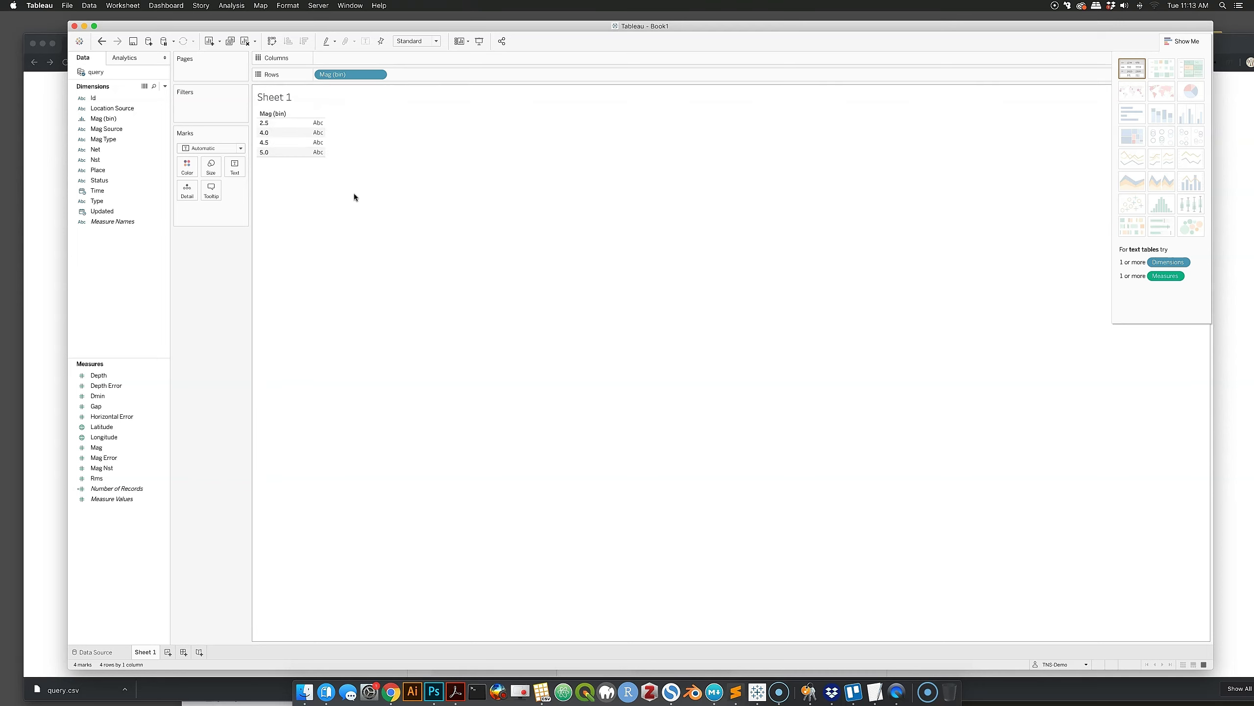
left_click_drag(376, 24, 381, 24)
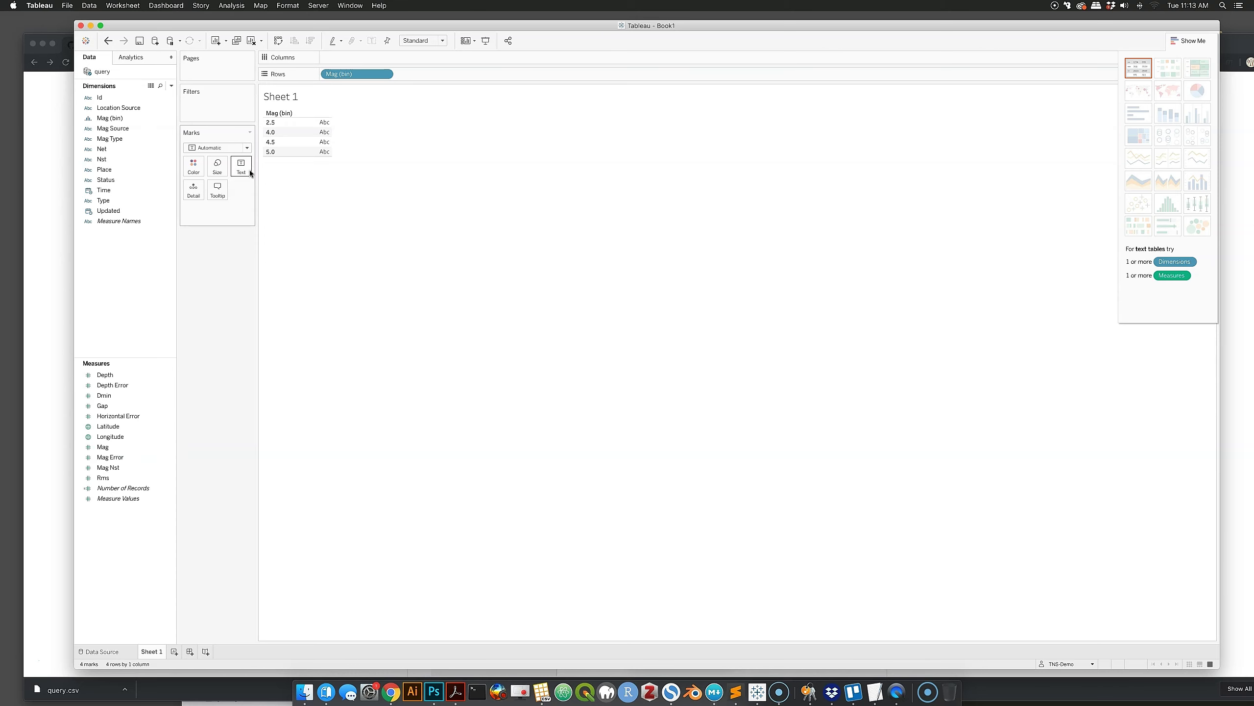
- Assign the Mag measure to the Size mark and change its aggregation from Sum to Count
mouse_move(322, 138)
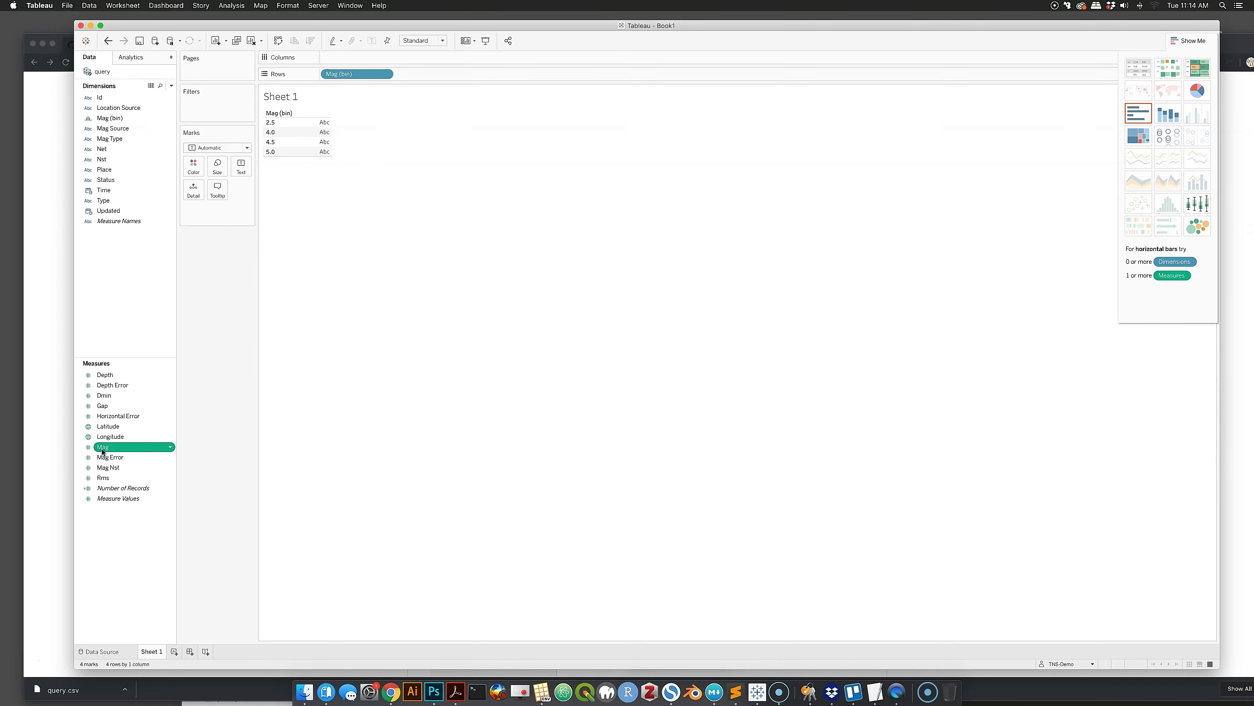
left_click_drag(102, 451, 216, 164)
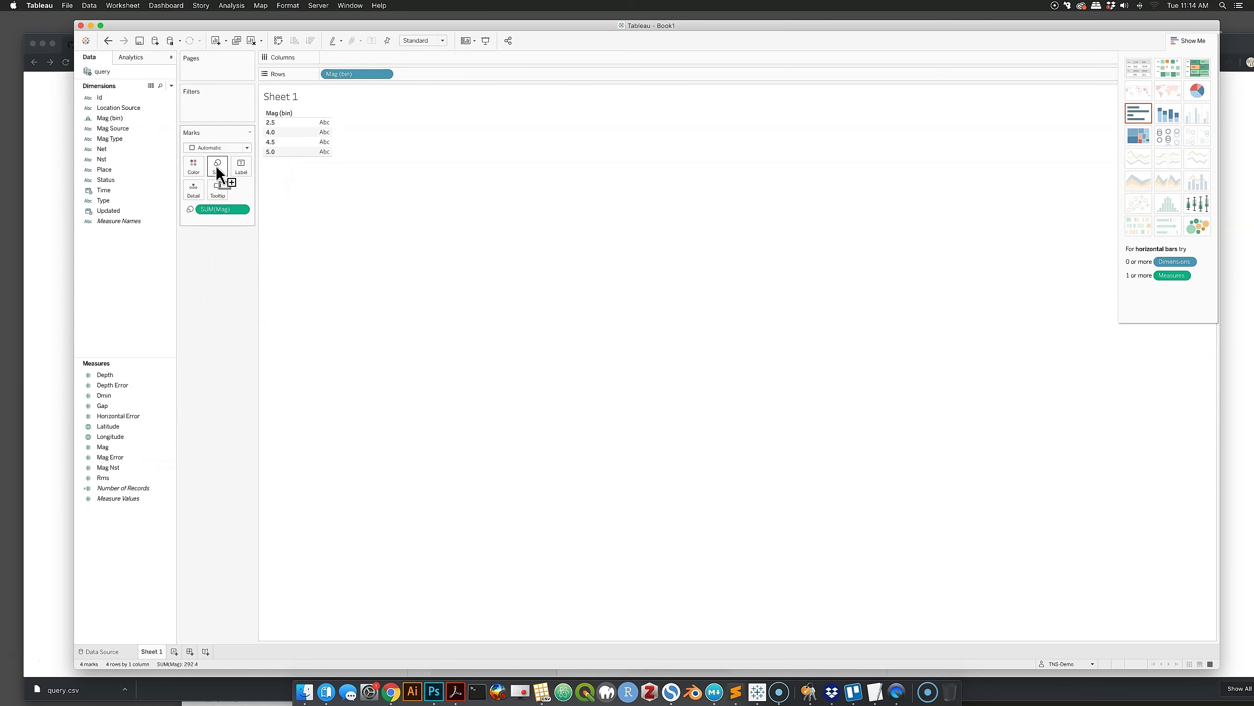
mouse_move(319, 129)
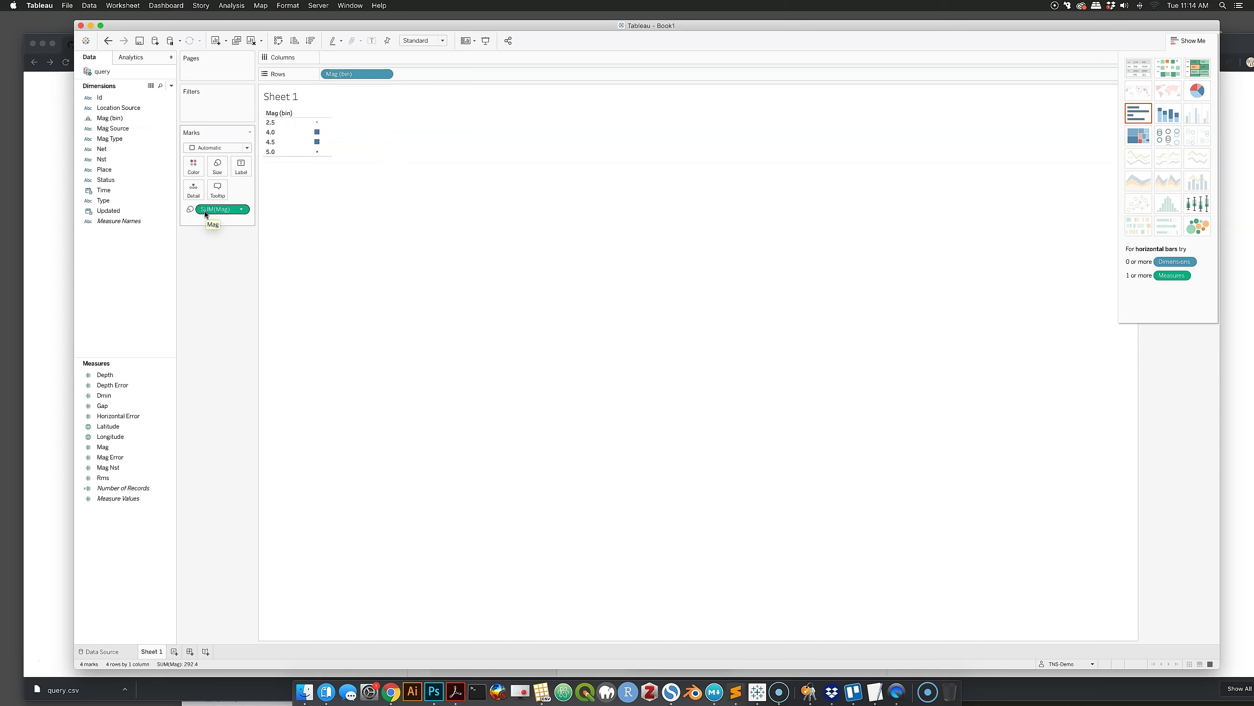
left_click(242, 210)
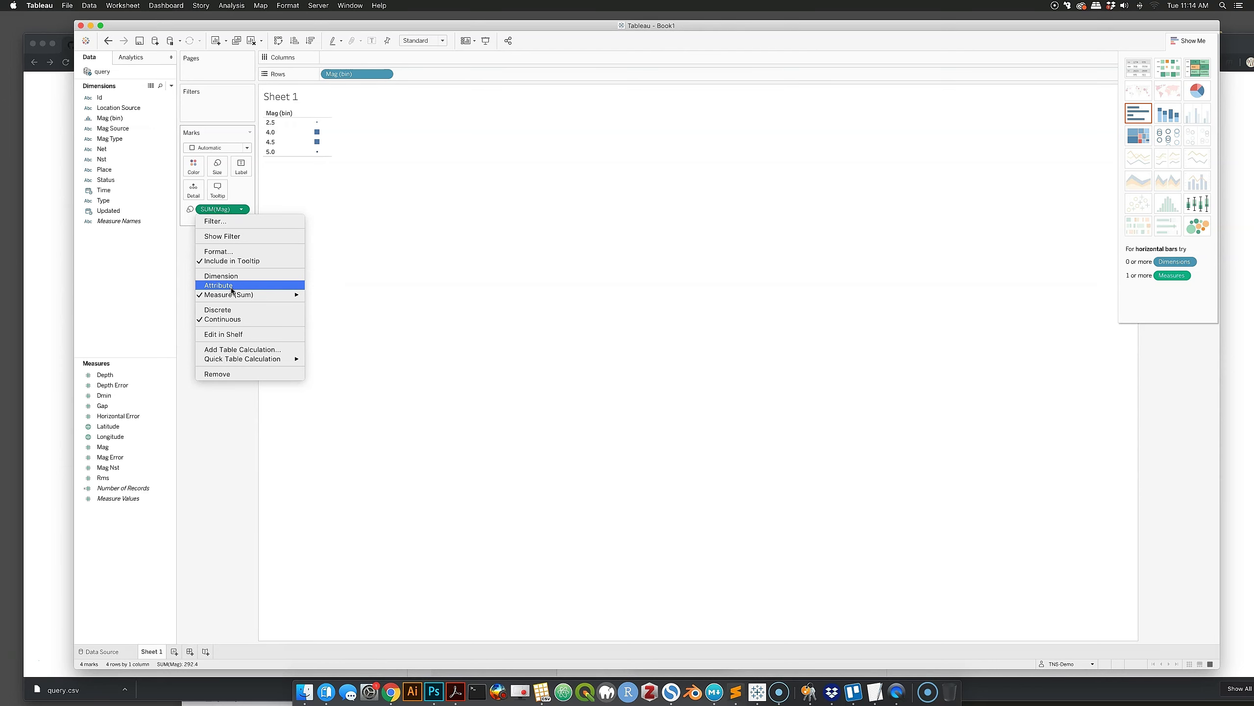
mouse_move(231, 298)
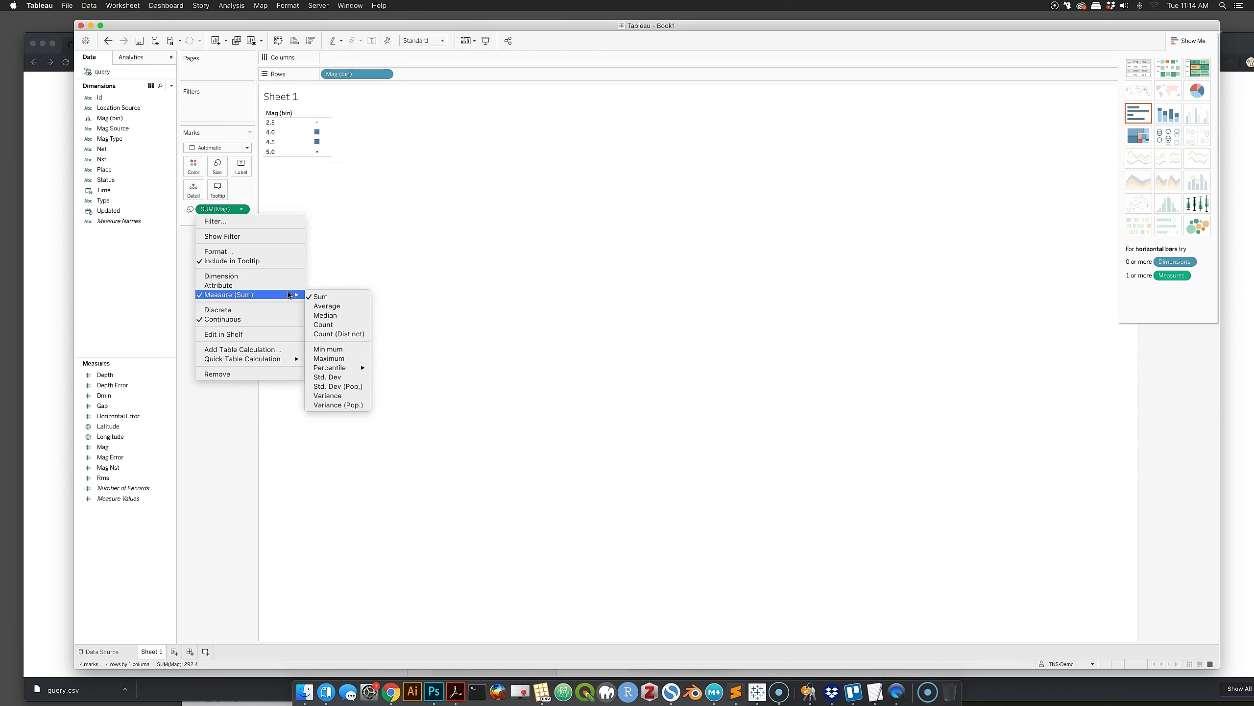
left_click(336, 324)
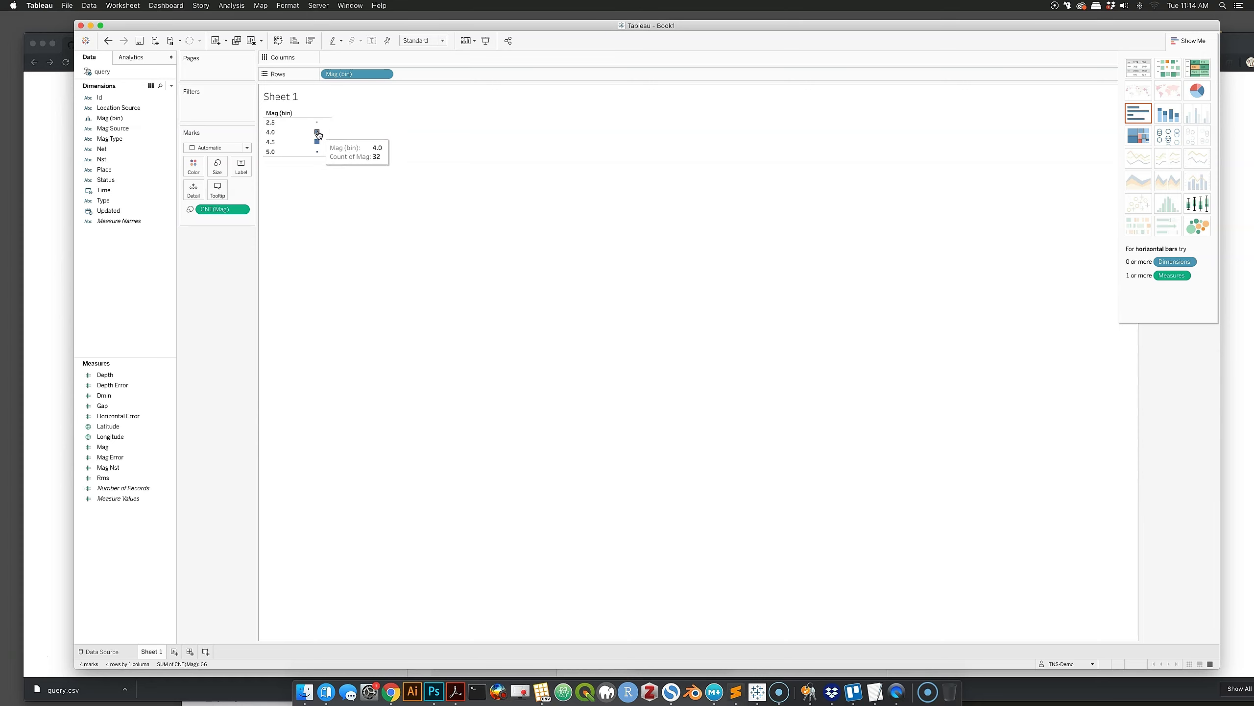
mouse_move(318, 142)
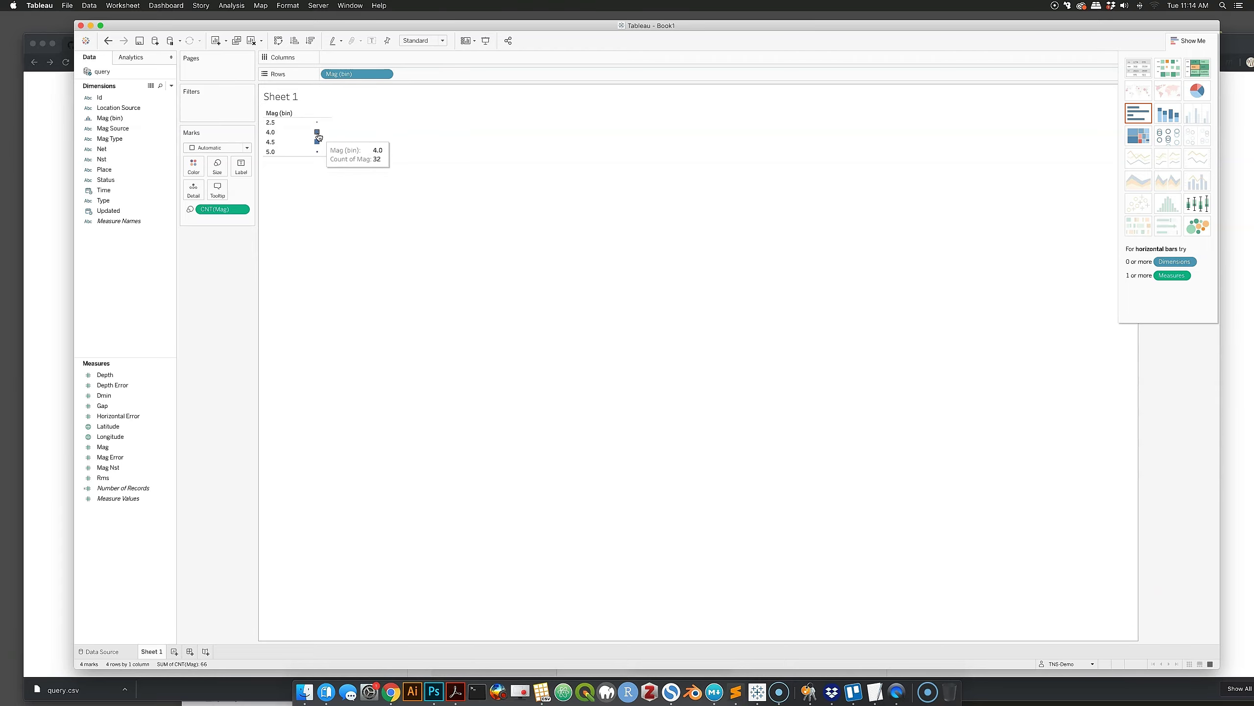
- Try the Mag count as the Color mark, and reassign it to Text to label each magnitude bin with its count
left_click_drag(212, 210, 202, 164)
mouse_move(311, 131)
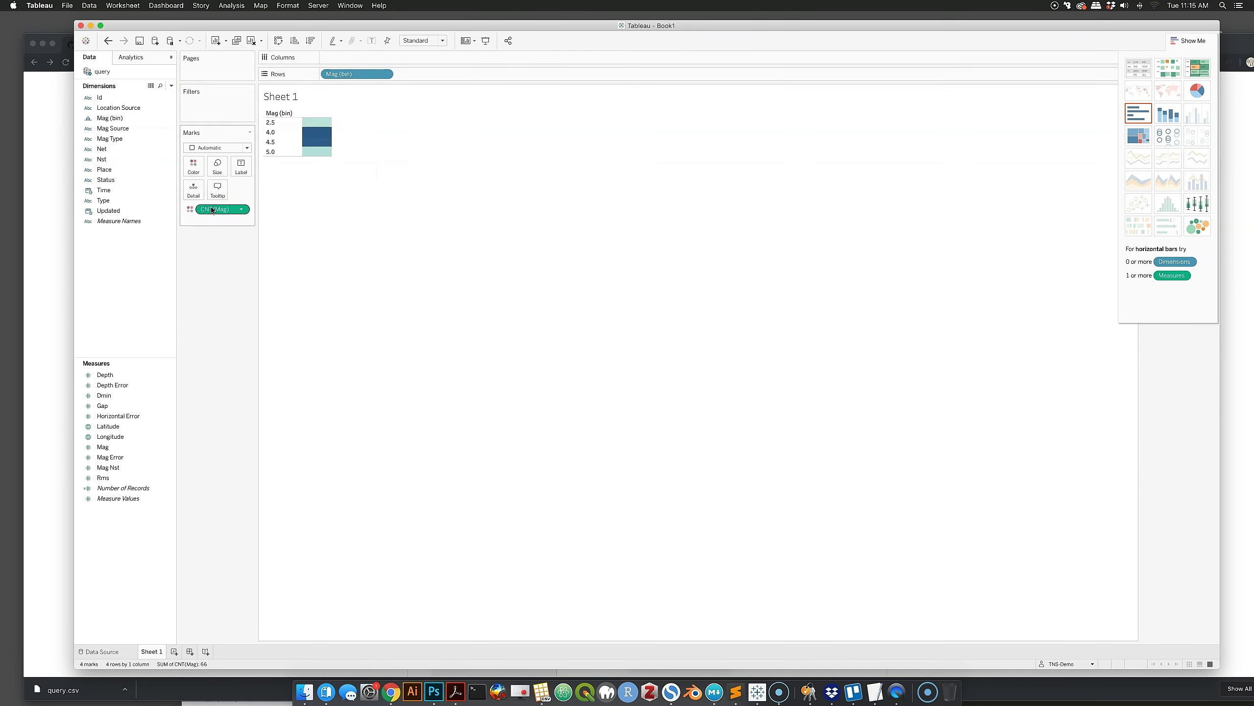
left_click_drag(212, 210, 246, 161)
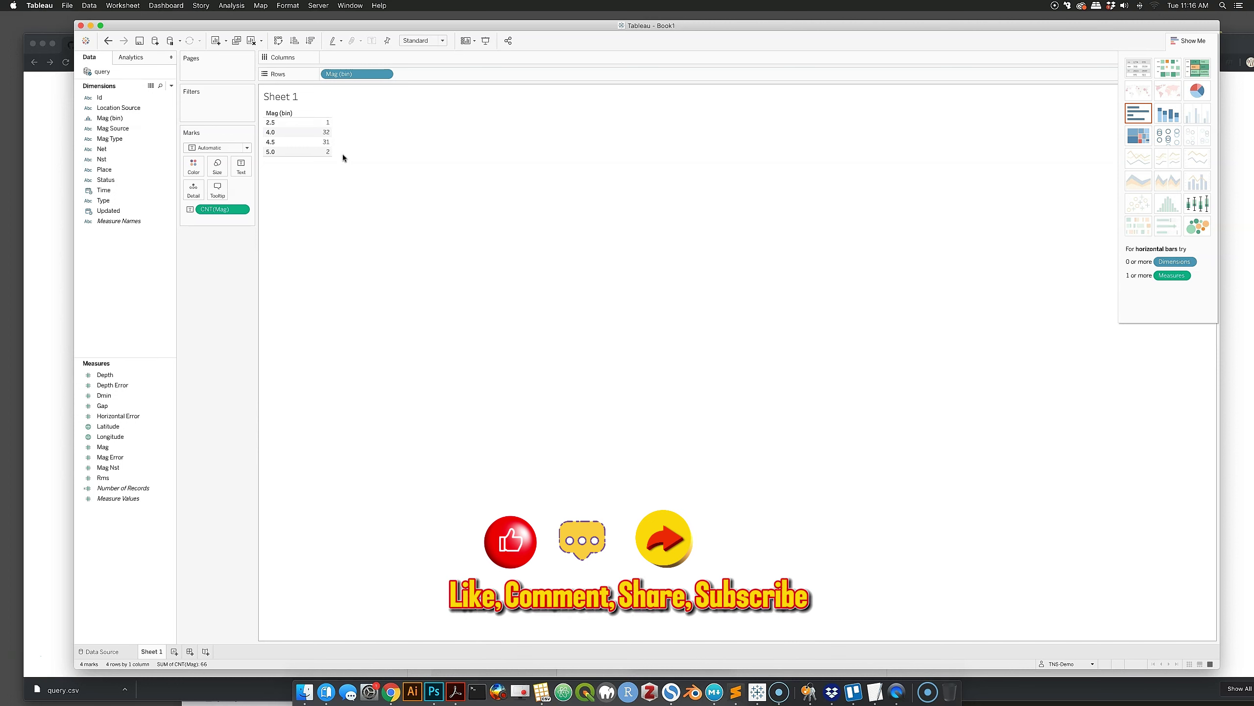
- Save the Book1 workbook
left_click(71, 6)
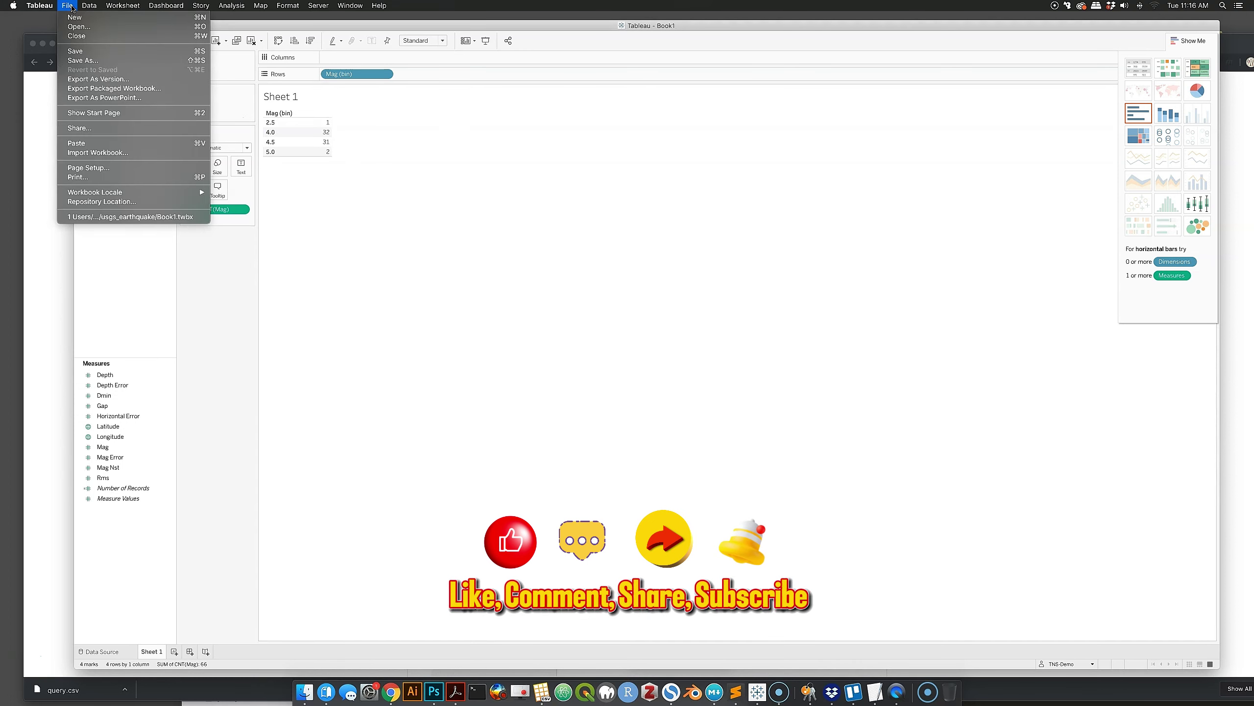
left_click(77, 50)
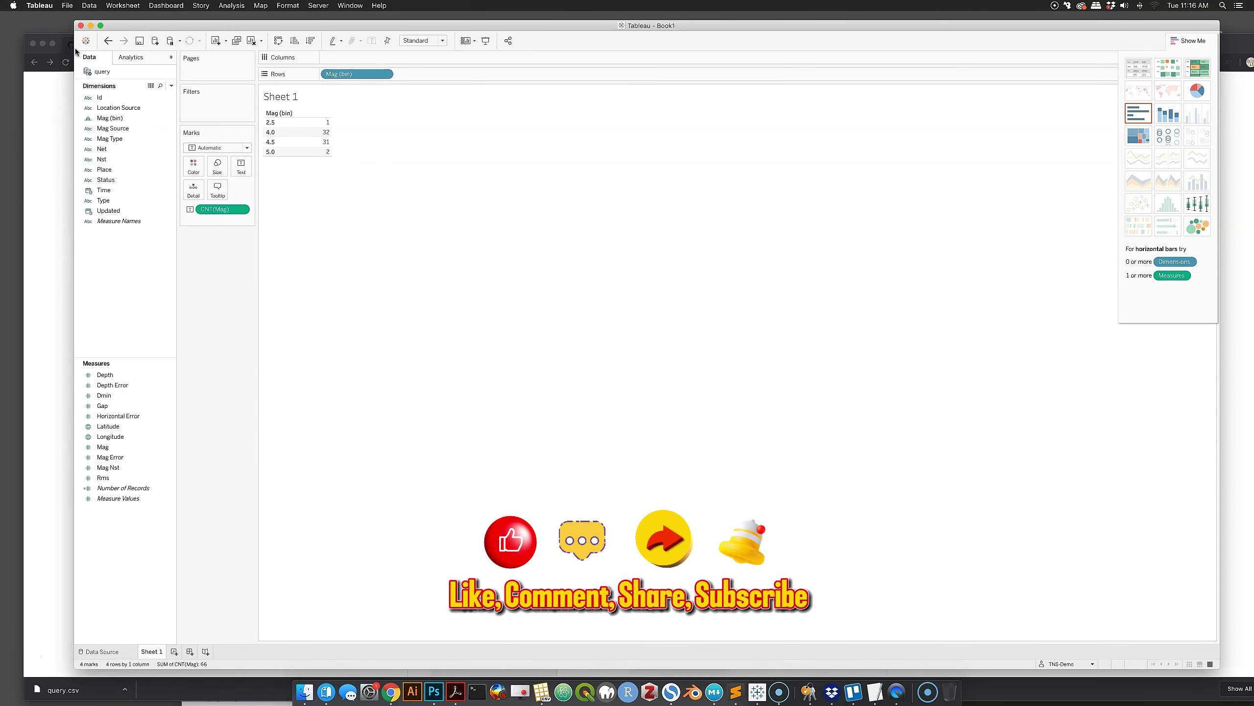